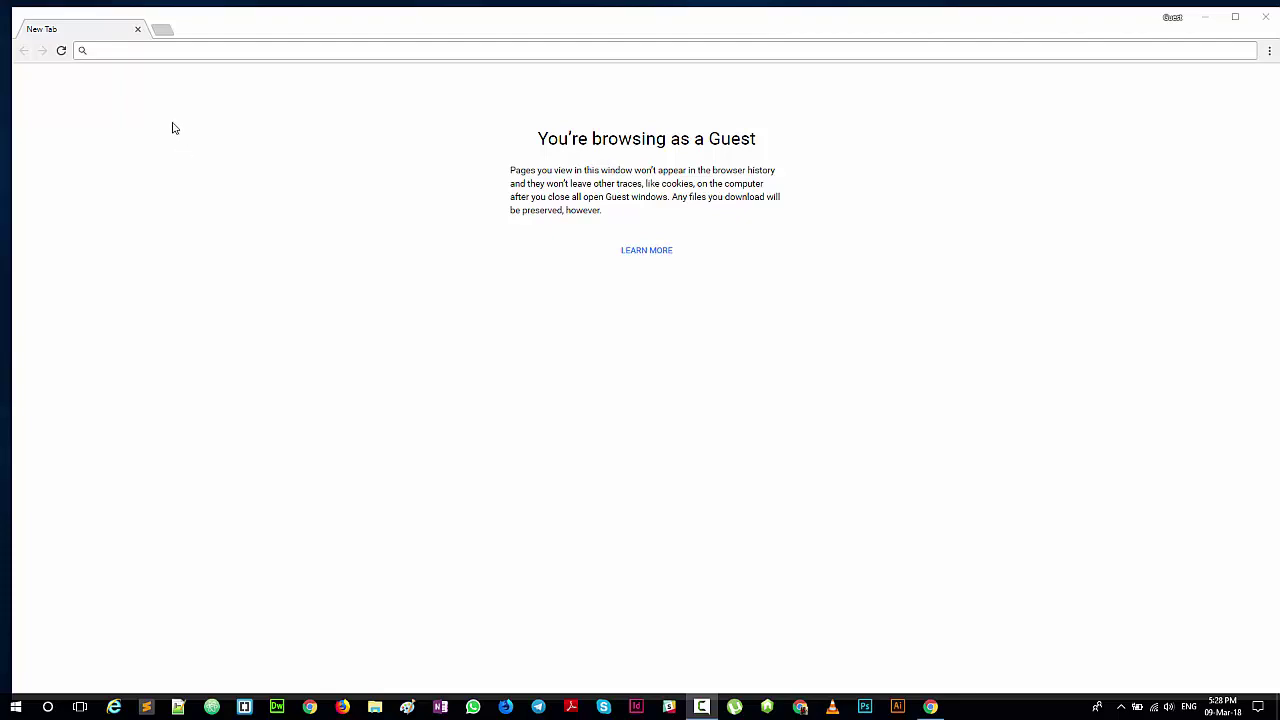
Step: Search Google for 'xampp' from the Chrome address bar
{"action": "left_click", "coordinate": [143, 55]}
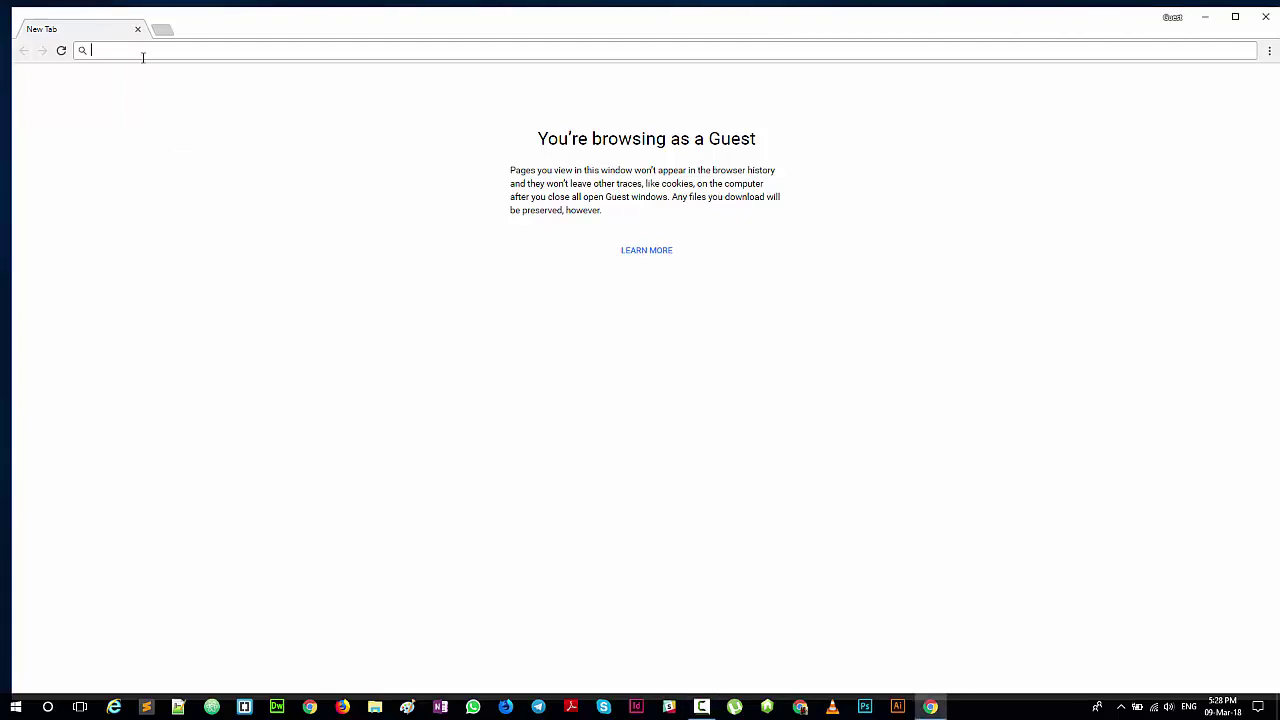
{"action": "type", "text": "xa"}
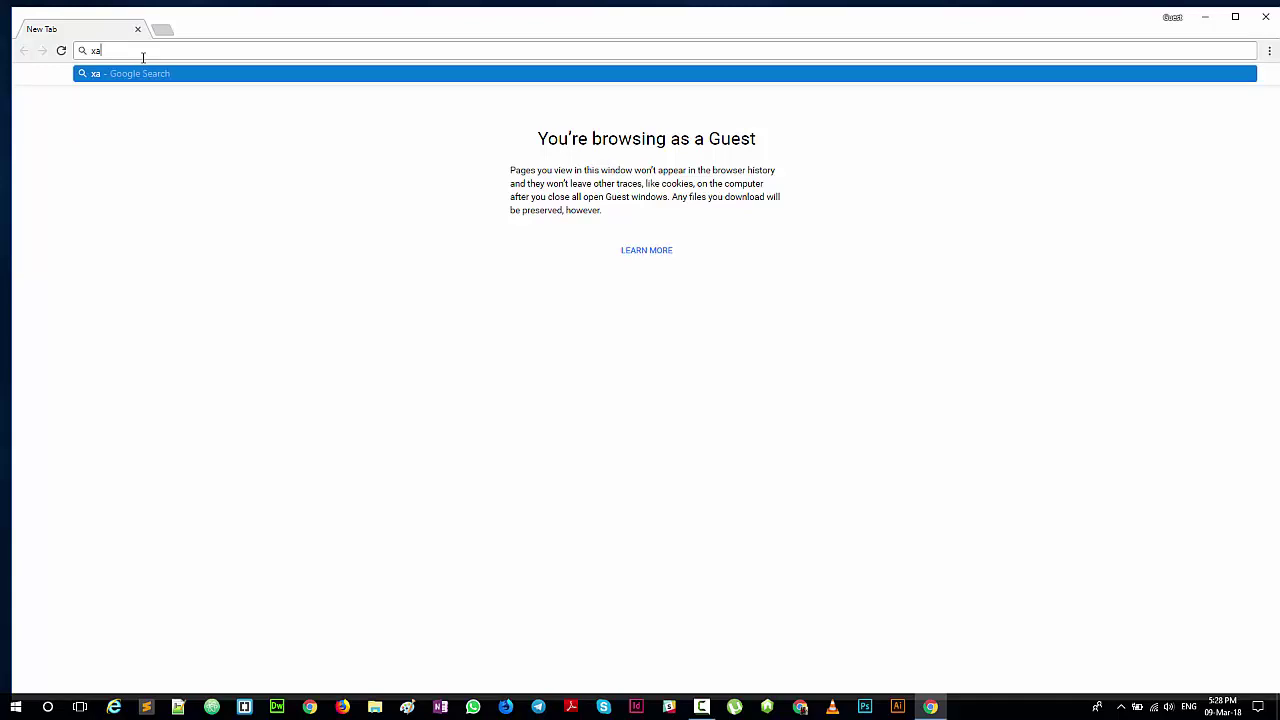
{"action": "type", "text": "mpp"}
{"action": "key", "text": "Return"}
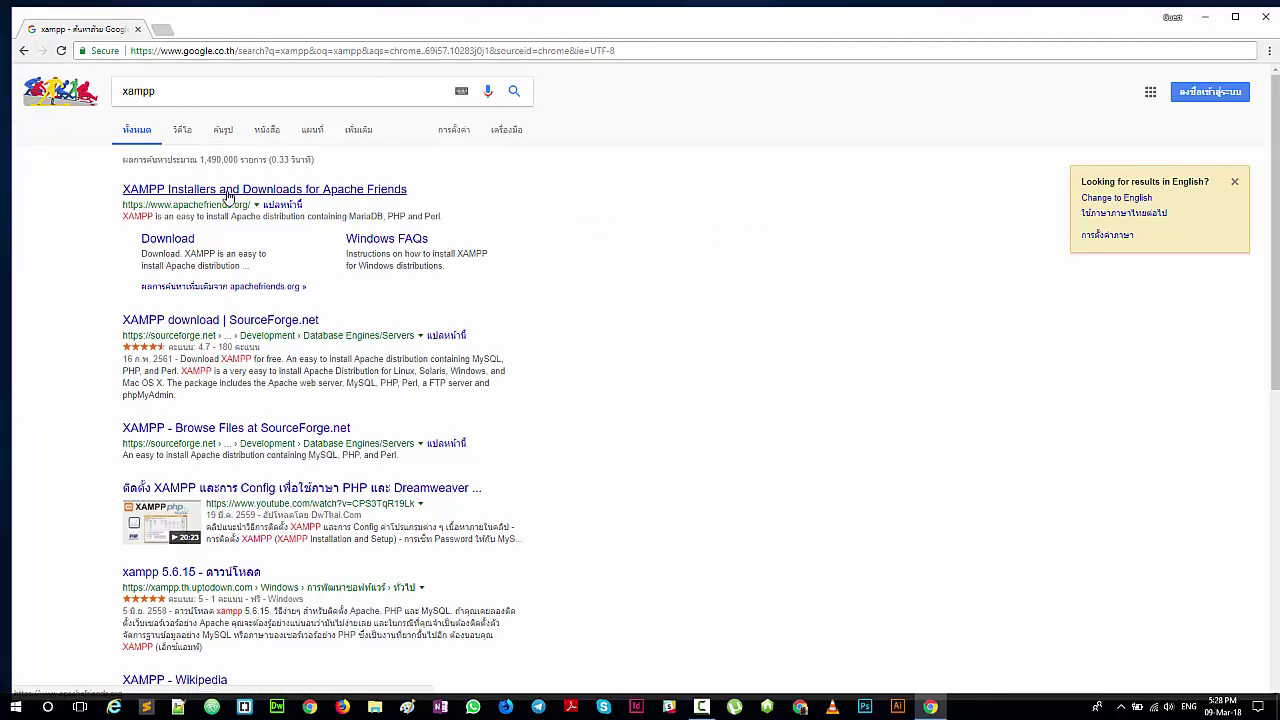
Step: Go to the 'XAMPP Installers and Downloads for Apache Friends' result
{"action": "left_click", "coordinate": [228, 192]}
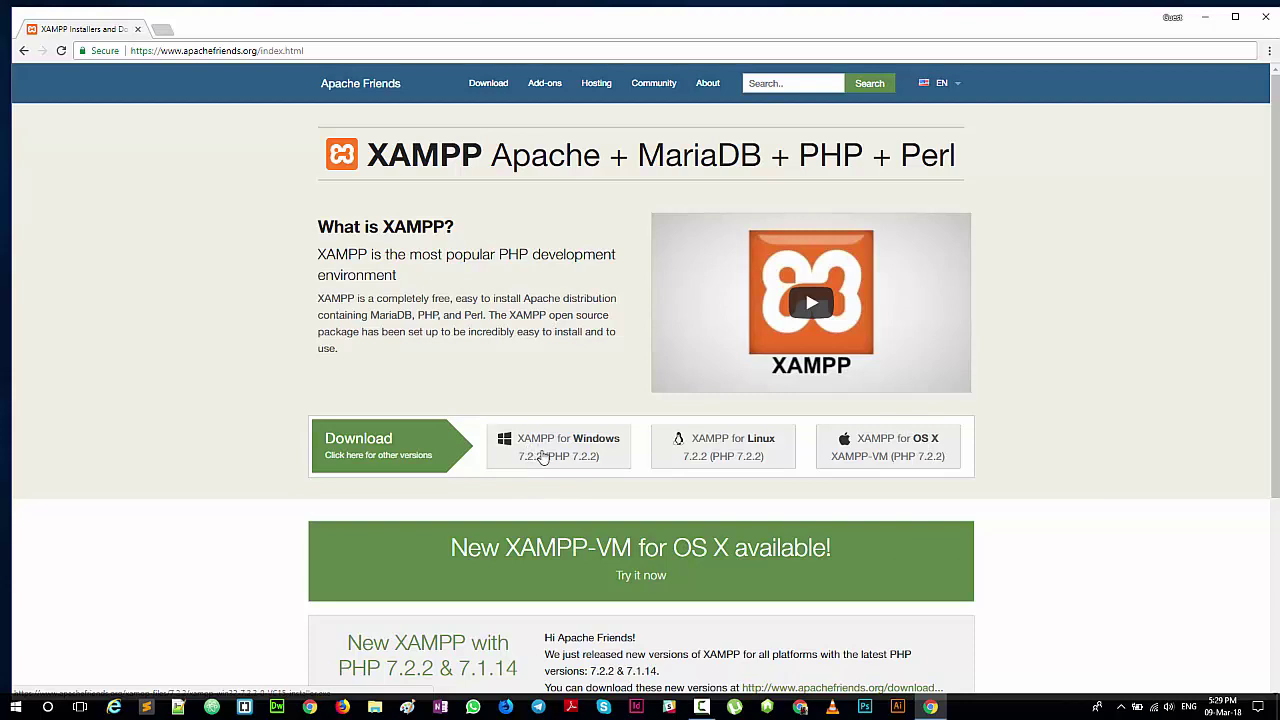
Step: Download xampp-win32-7.2.2-0-VC15-installer.exe via 'XAMPP for Windows' with Chrome maximized
{"action": "left_click", "coordinate": [551, 457]}
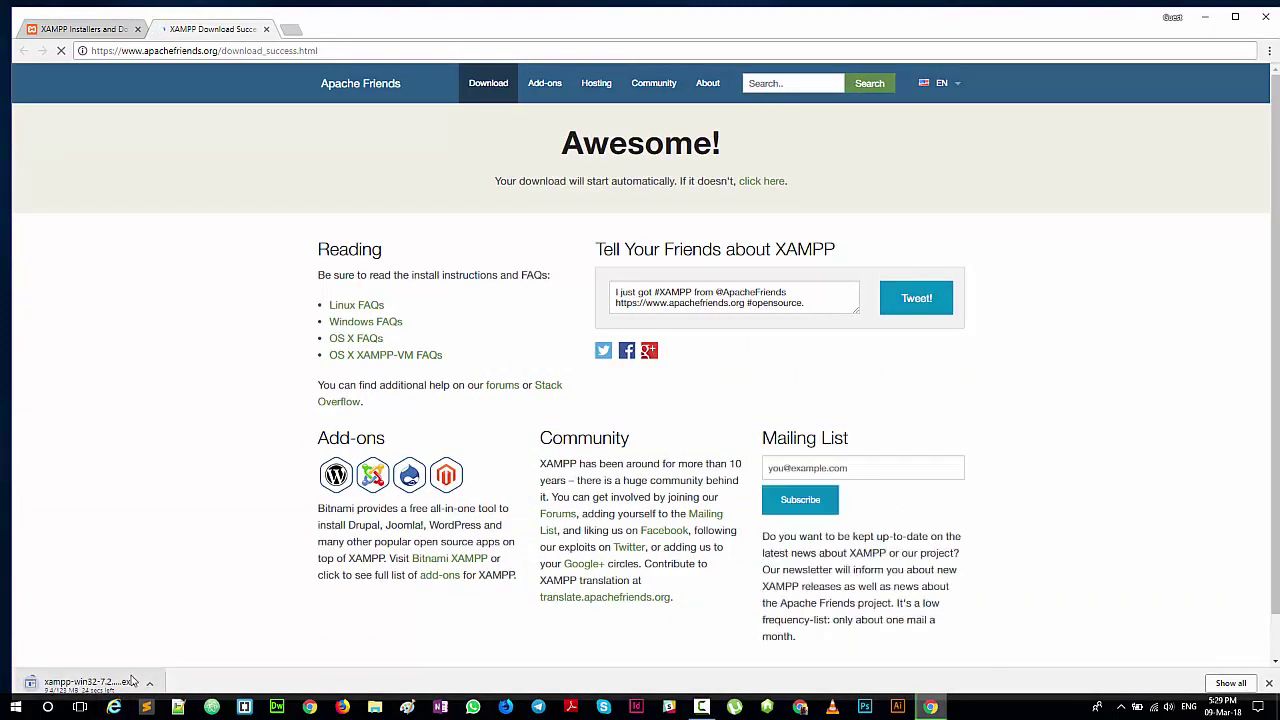
{"action": "double_click", "coordinate": [928, 12]}
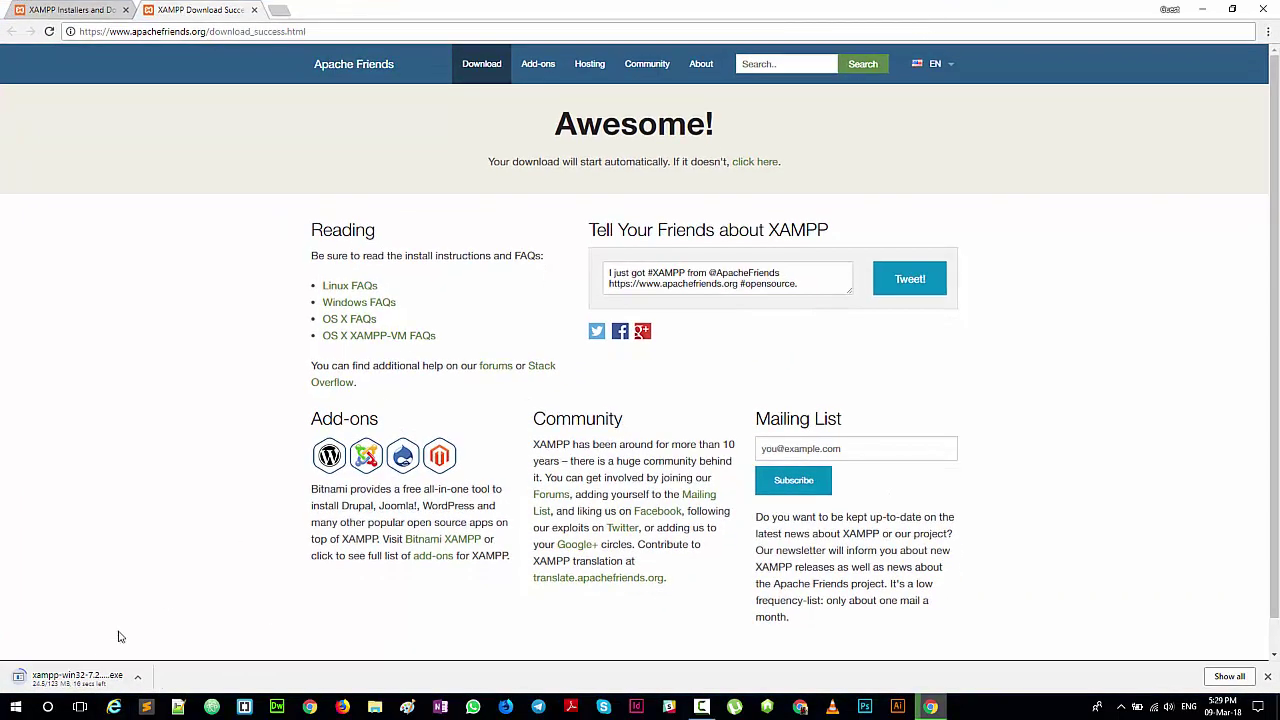
{"action": "left_click", "coordinate": [139, 678]}
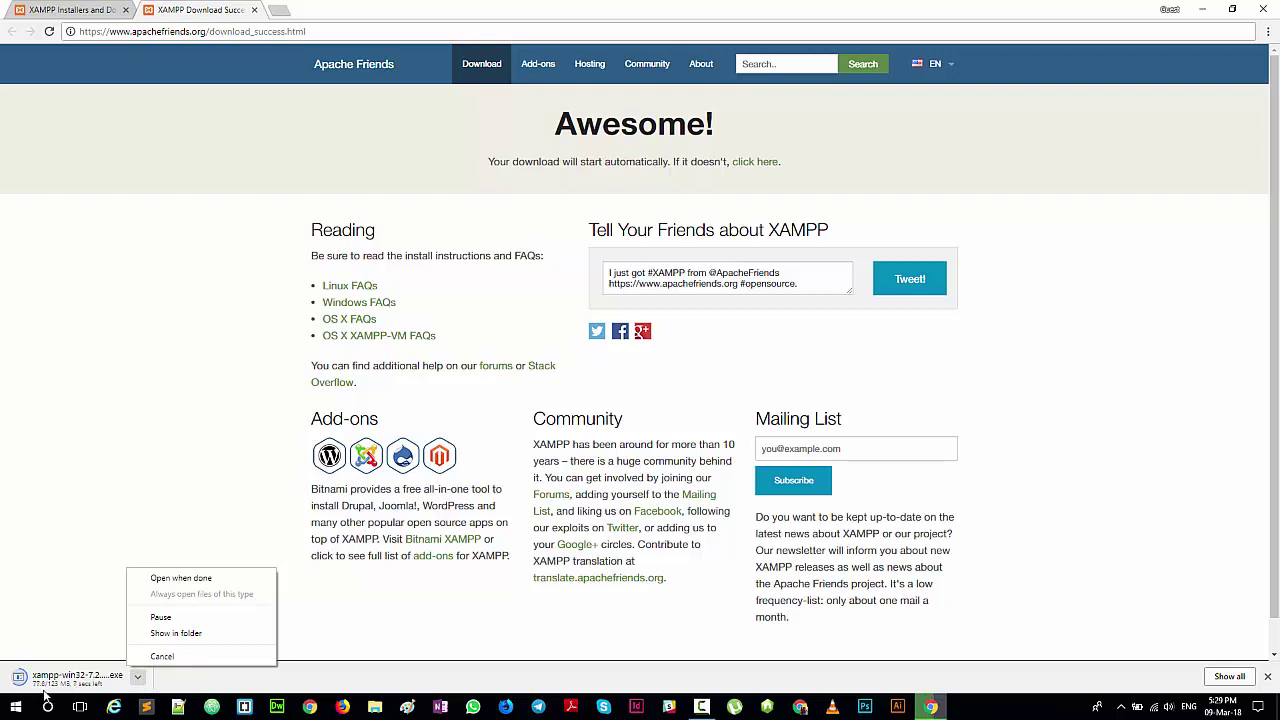
{"action": "left_click", "coordinate": [171, 688]}
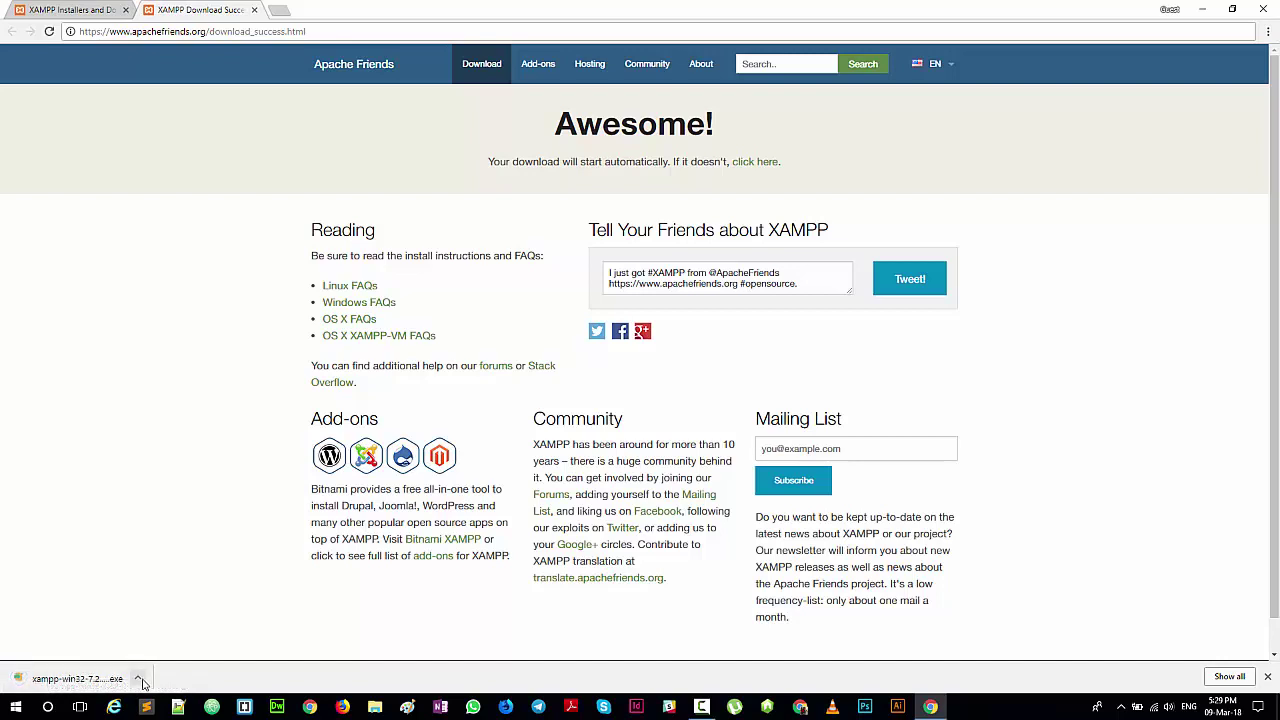
{"action": "left_click", "coordinate": [139, 679]}
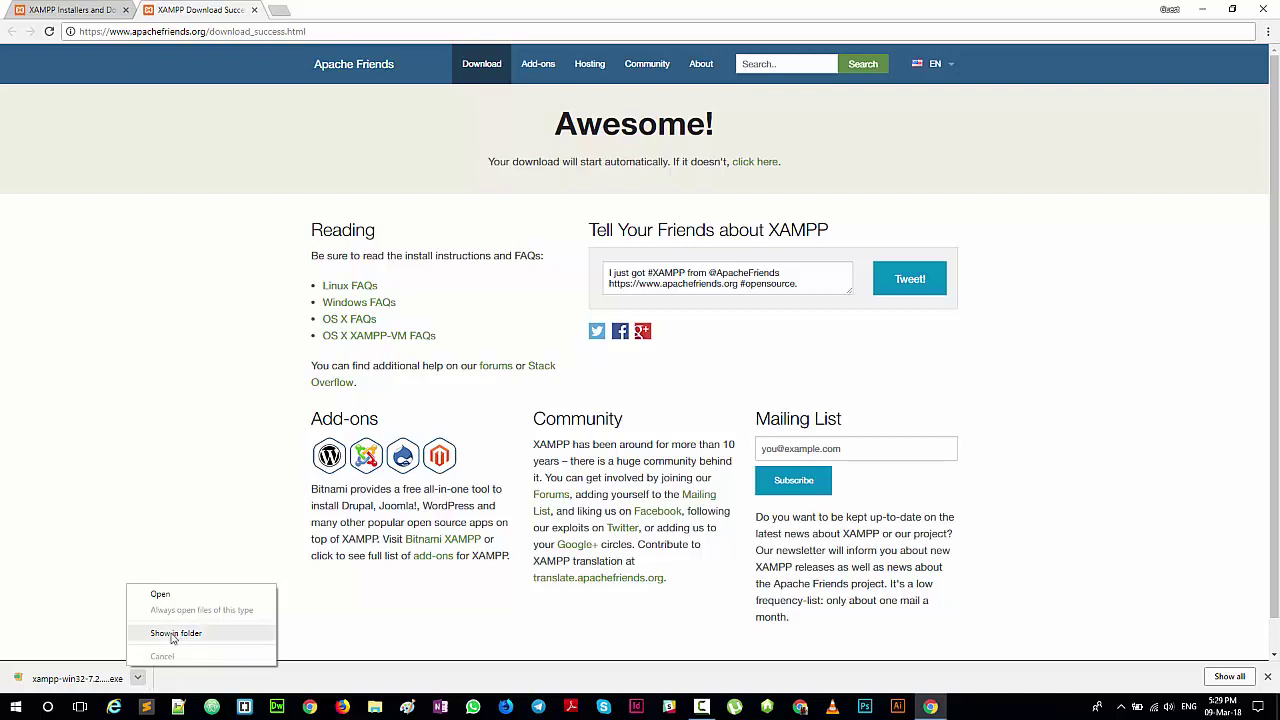
Step: Show the downloaded installer in Downloads and launch xampp-win32-7.2.2-0-VC15-installer.exe
{"action": "left_click", "coordinate": [186, 641]}
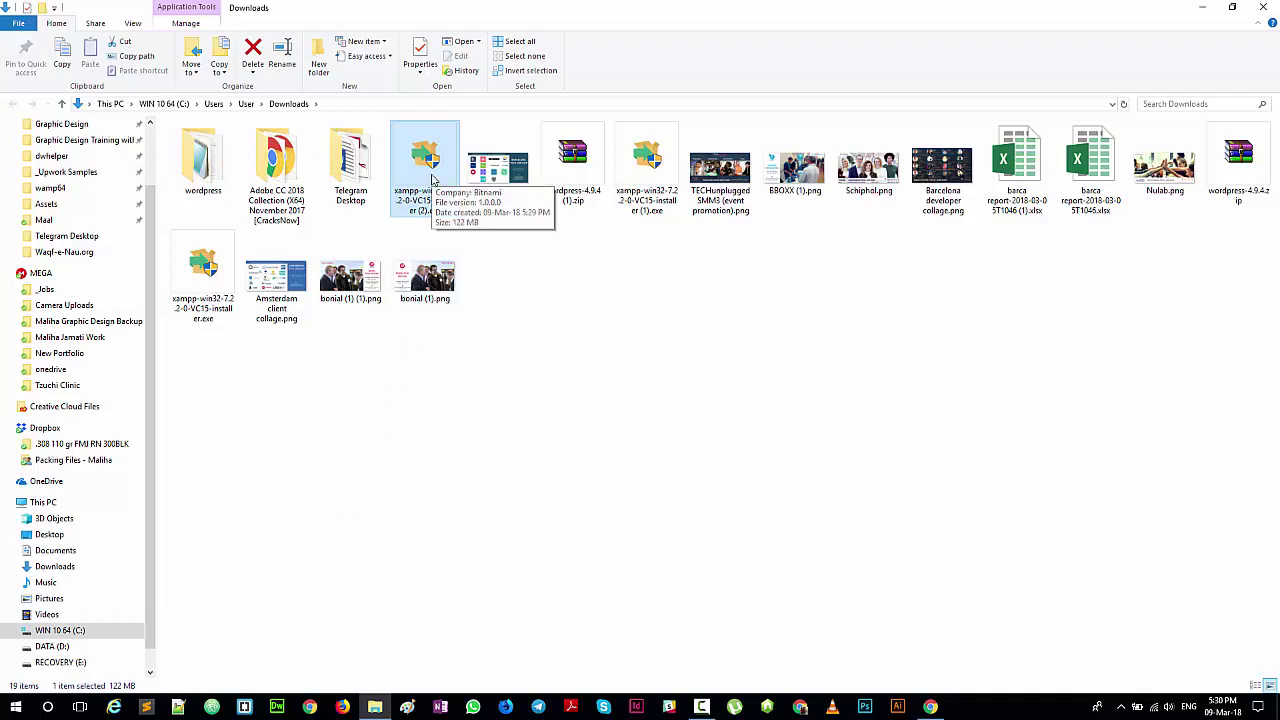
{"action": "double_click", "coordinate": [443, 211]}
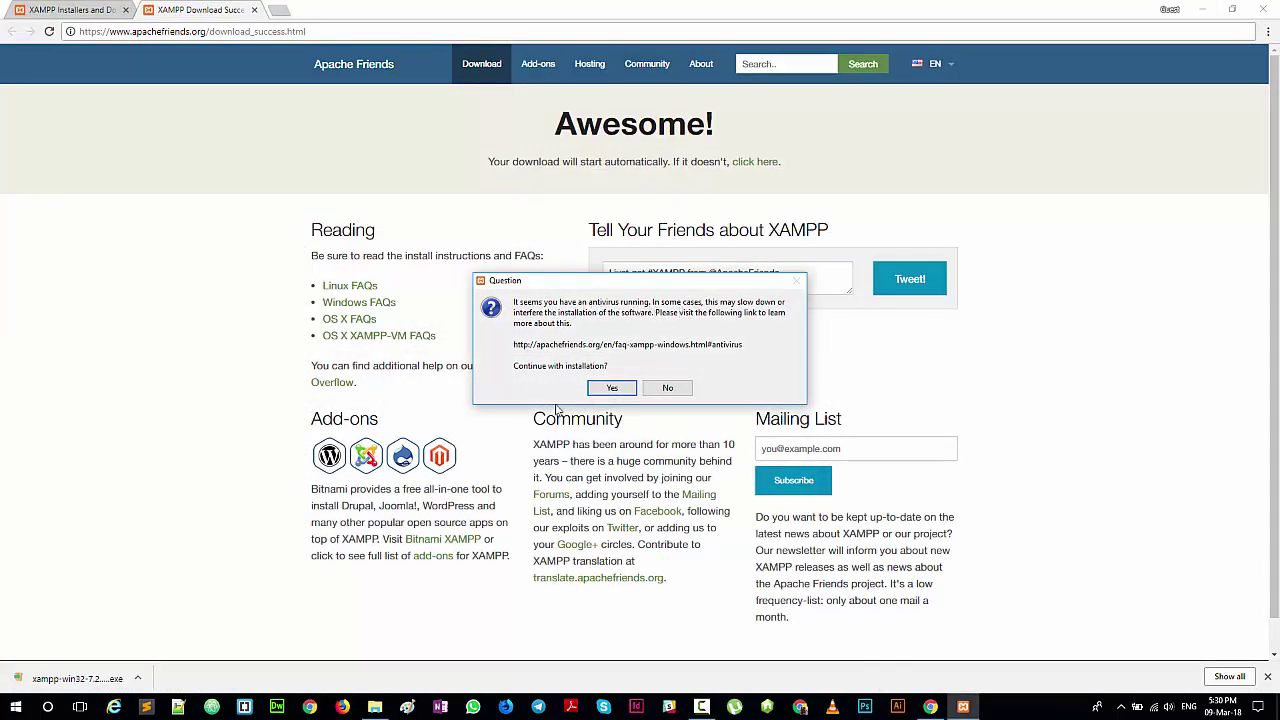
Step: Accept the antivirus and UAC warnings and keep all XAMPP components selected
{"action": "left_click", "coordinate": [609, 389]}
{"action": "left_click", "coordinate": [609, 389]}
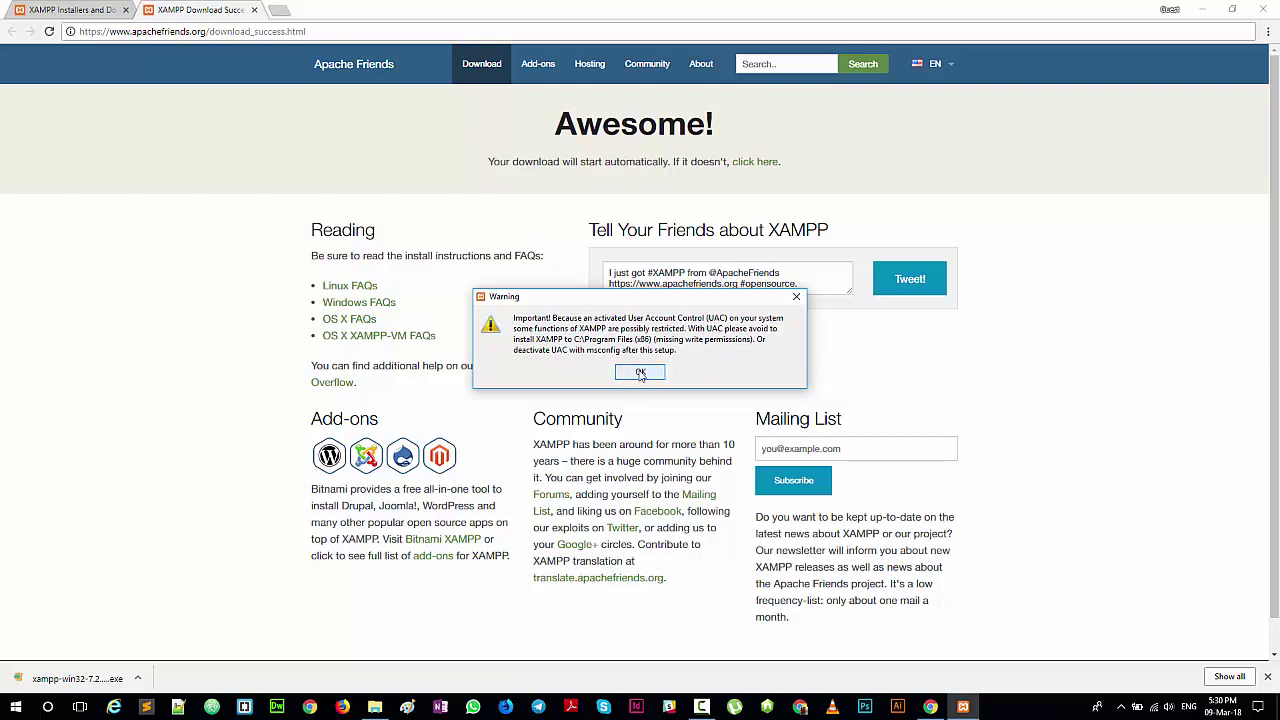
{"action": "left_click", "coordinate": [640, 373]}
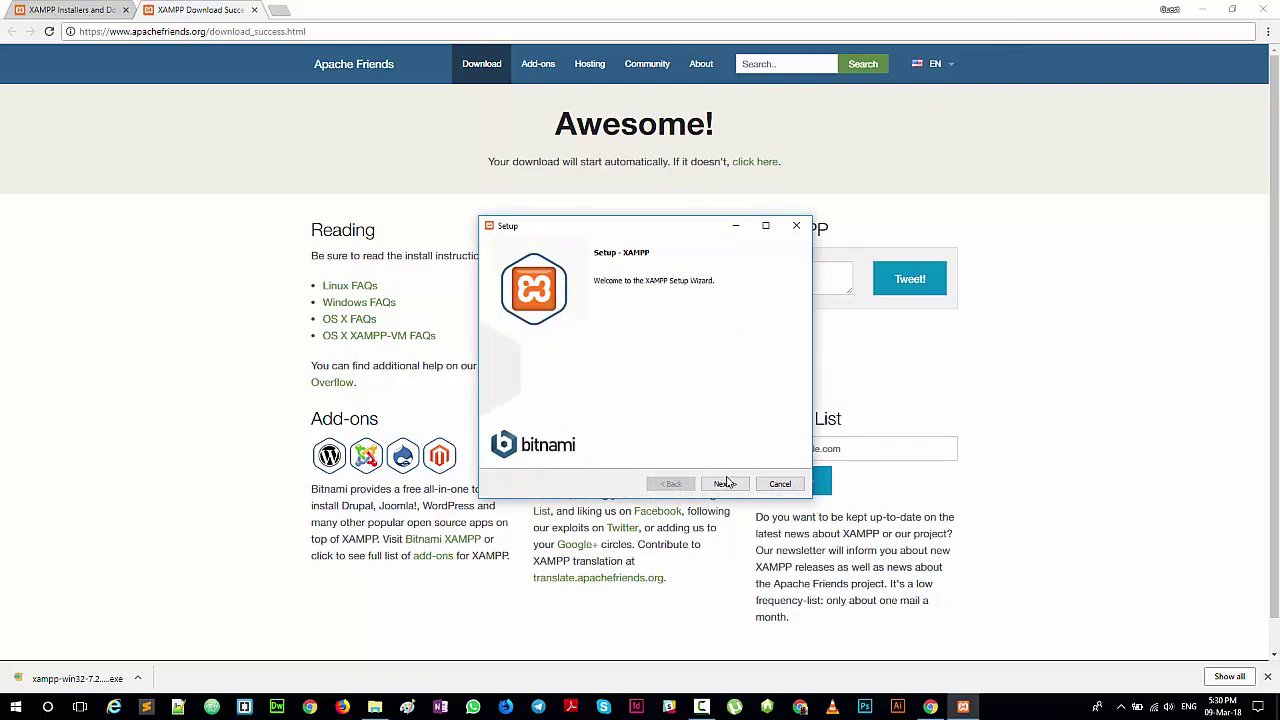
{"action": "left_click", "coordinate": [724, 484]}
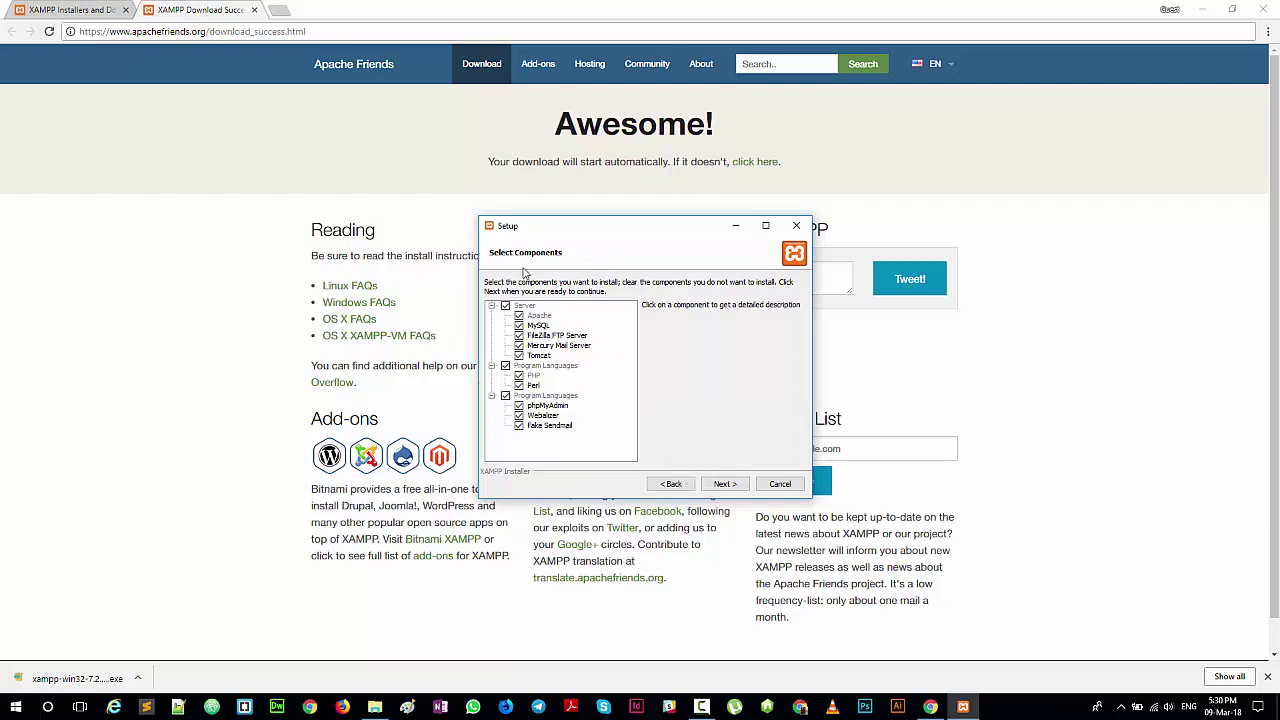
{"action": "left_click", "coordinate": [725, 484]}
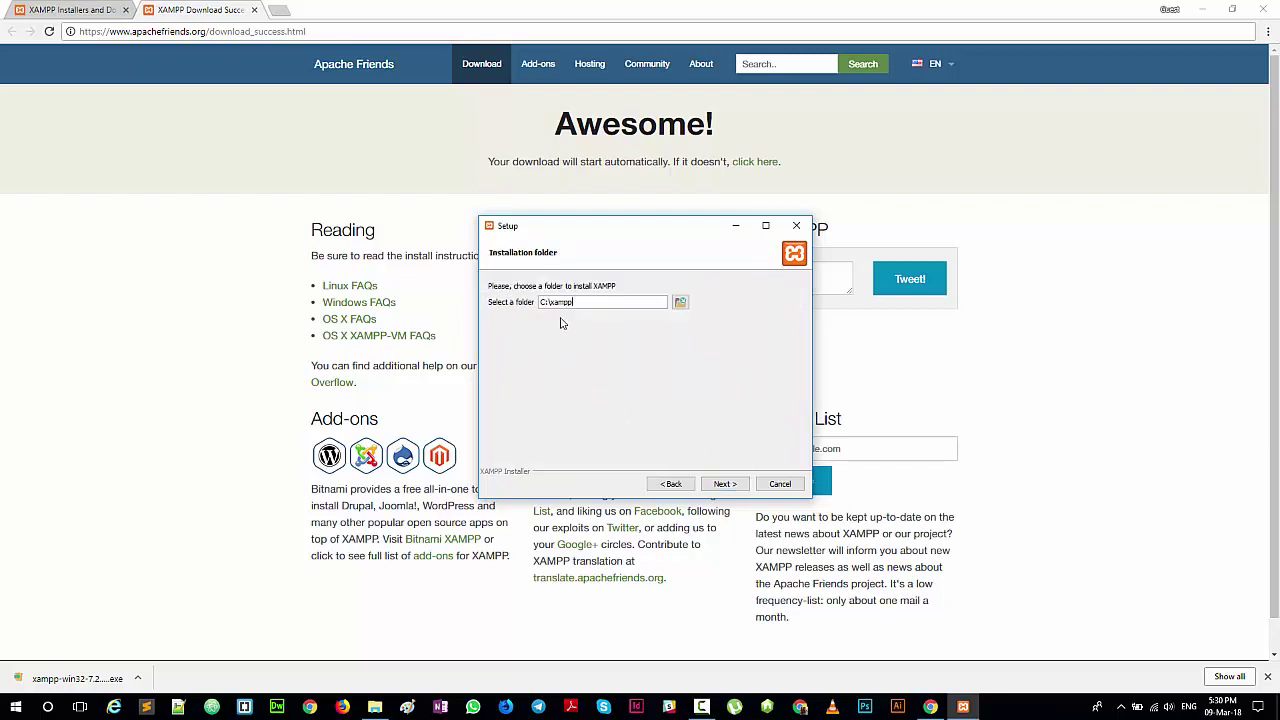
Step: Try C:\xampp as the install folder, hit the not-empty warning, and launch File Explorer
{"action": "left_click_drag", "start_coordinate": [576, 304], "coordinate": [512, 318]}
{"action": "left_click", "coordinate": [565, 304]}
{"action": "left_click", "coordinate": [725, 485]}
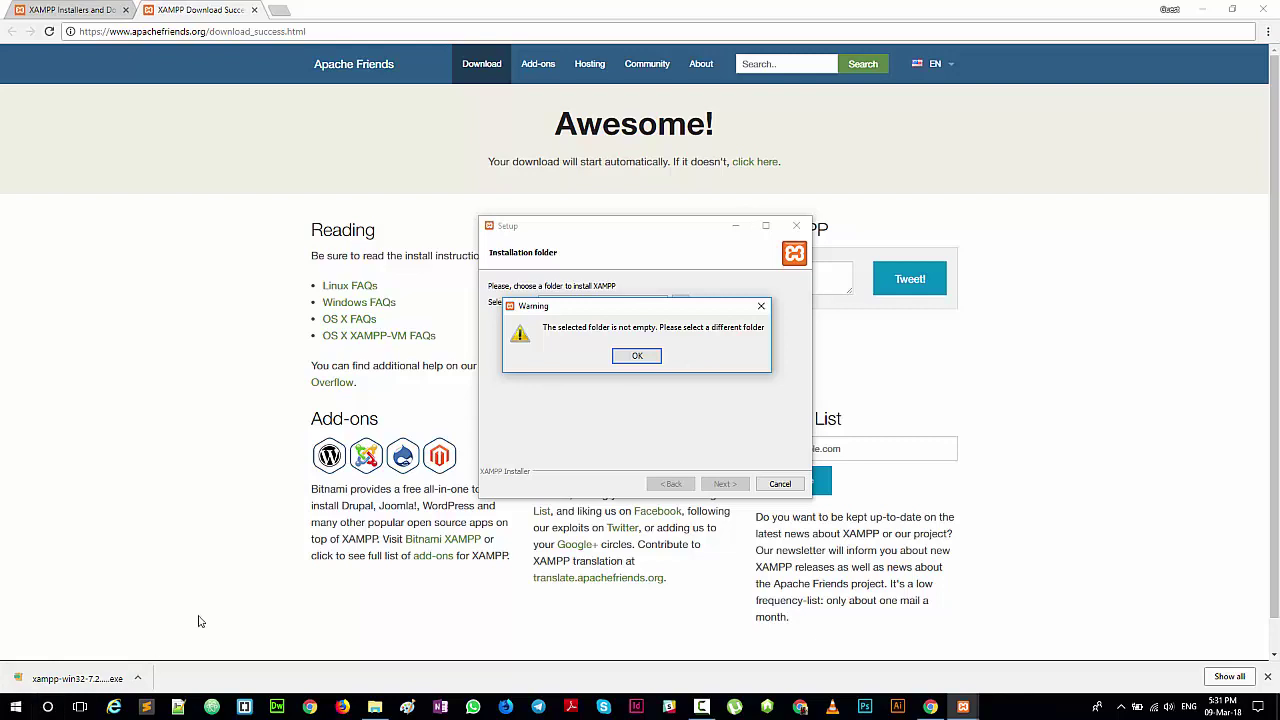
{"action": "key", "text": "super+e"}
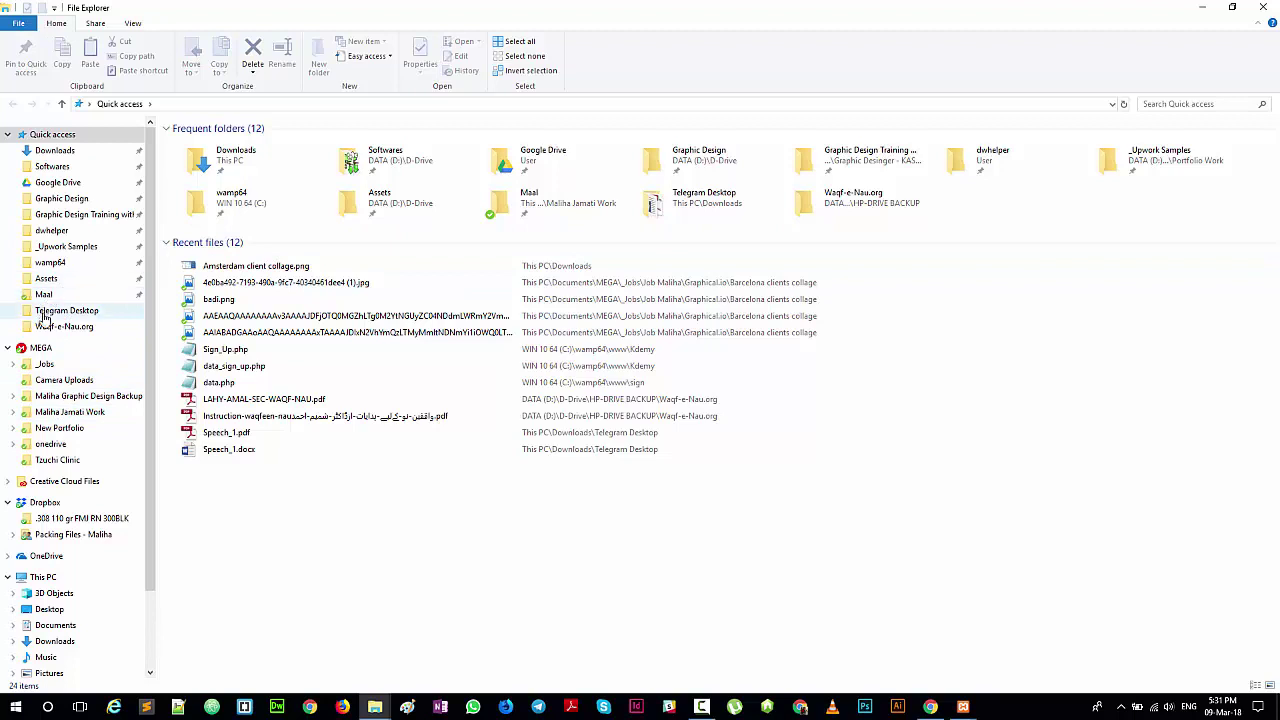
Step: Delete the old 631 MB xampp folder from C: and dismiss the not-empty warning
{"action": "scroll", "coordinate": [55, 598], "scroll_direction": "down", "scroll_amount": 1}
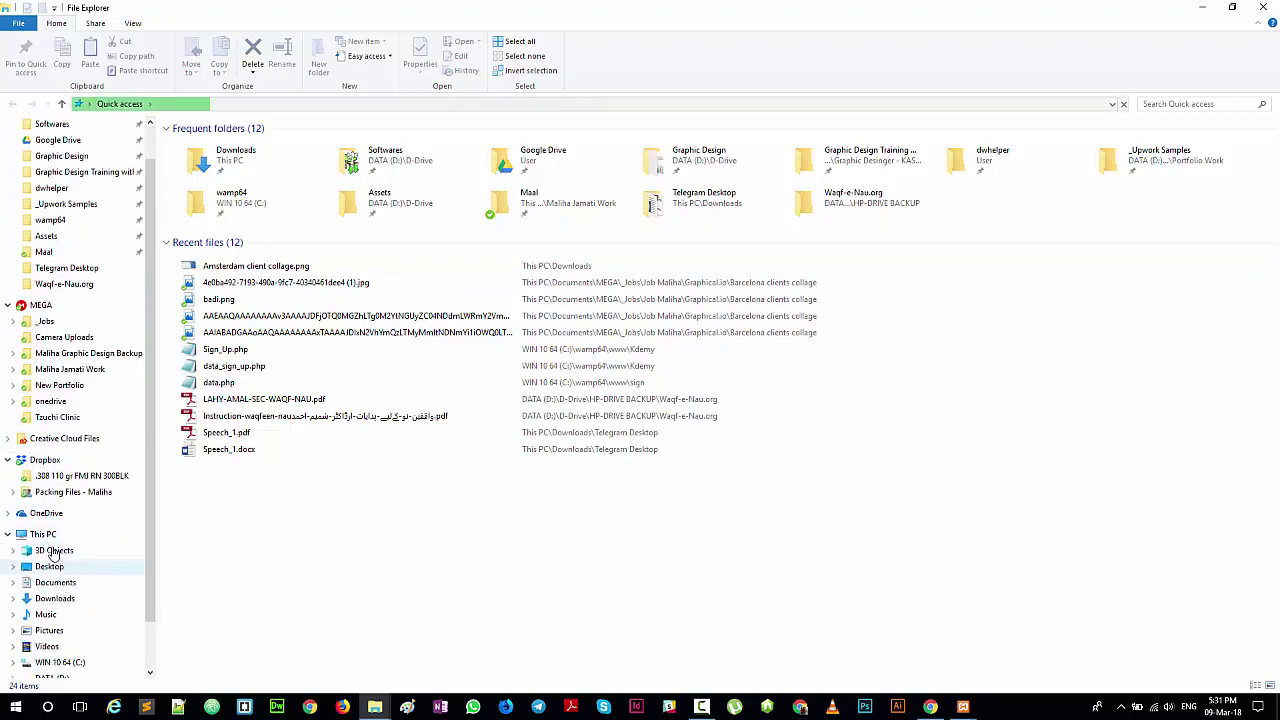
{"action": "left_click", "coordinate": [43, 534]}
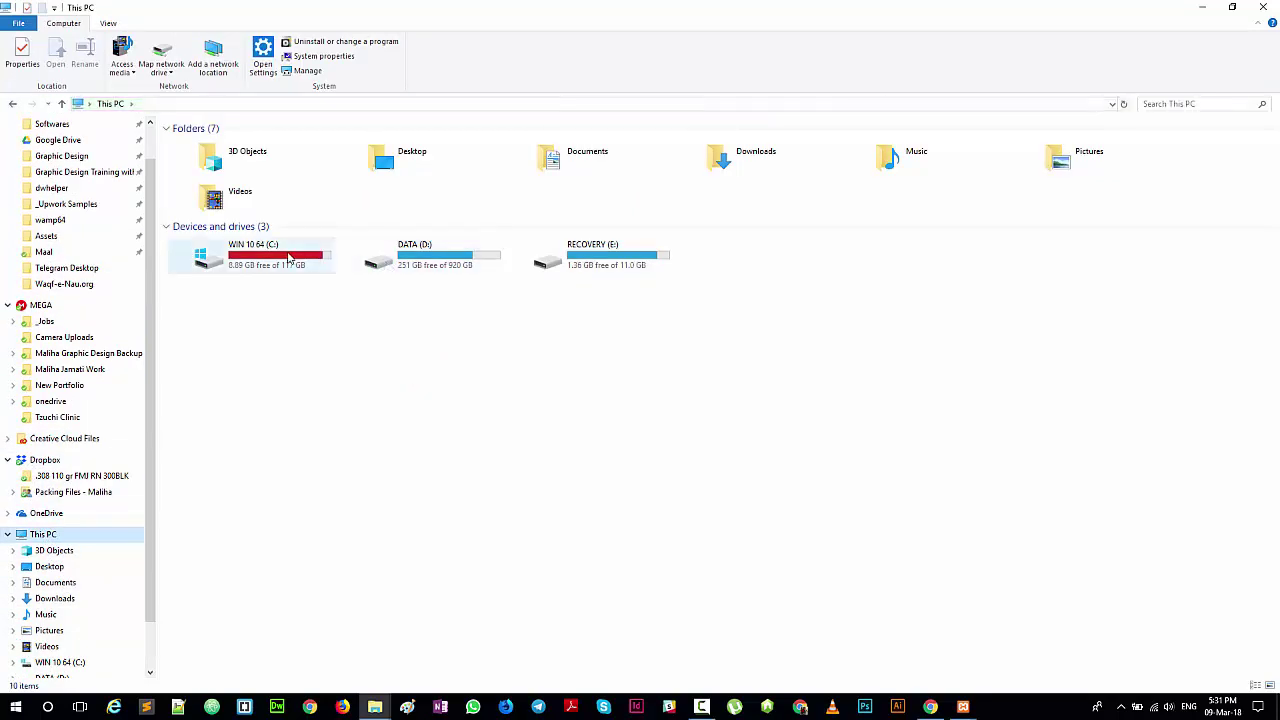
{"action": "double_click", "coordinate": [276, 258]}
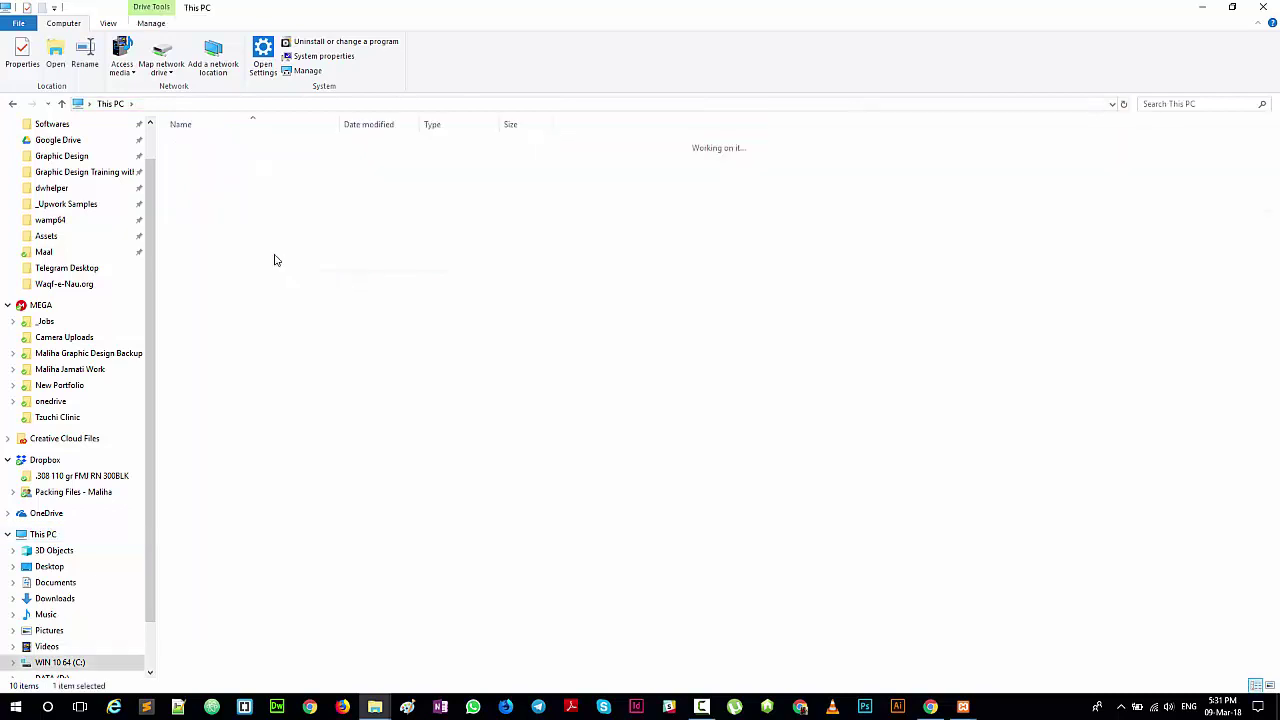
{"action": "left_click", "coordinate": [206, 271]}
{"action": "right_click", "coordinate": [199, 283]}
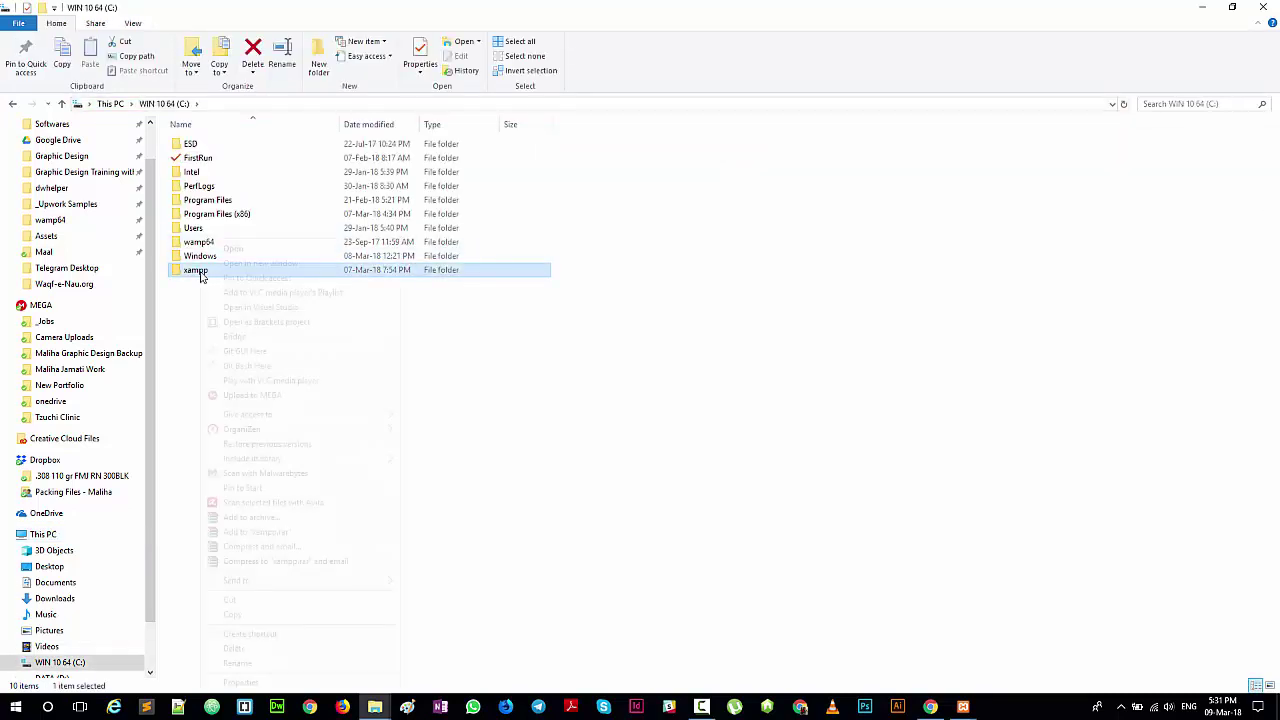
{"action": "left_click", "coordinate": [238, 651]}
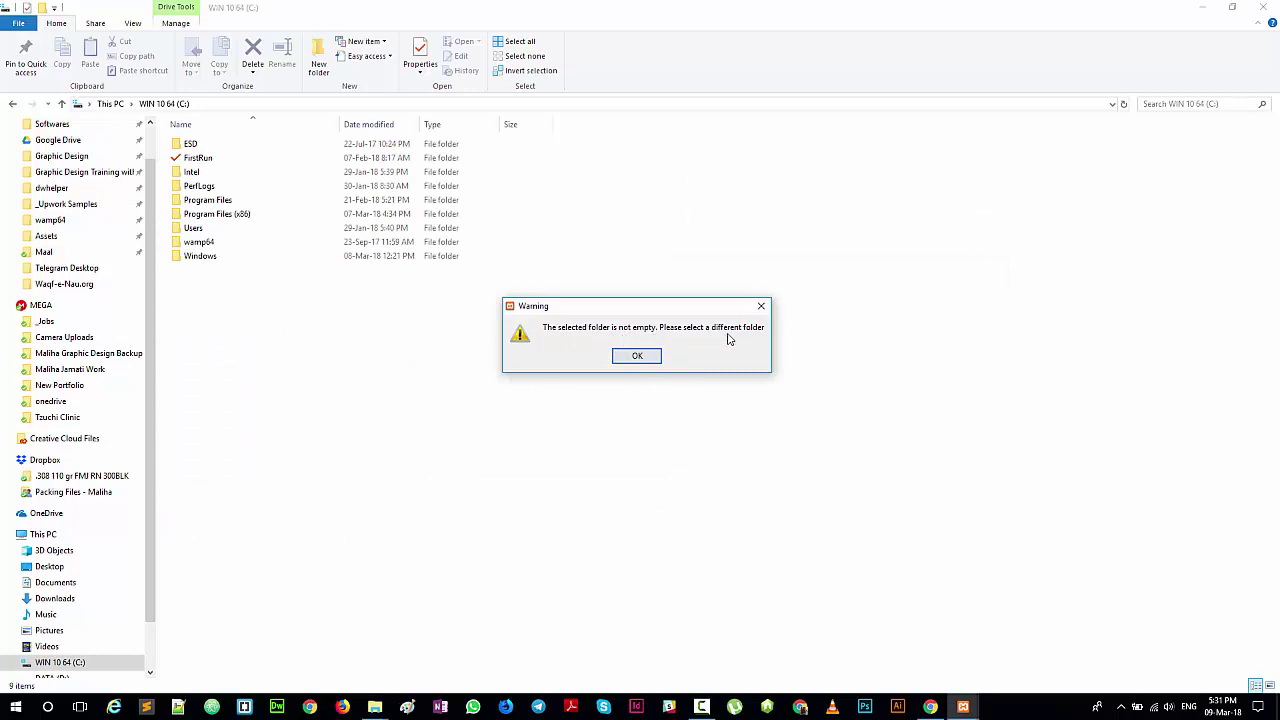
{"action": "left_click", "coordinate": [648, 358]}
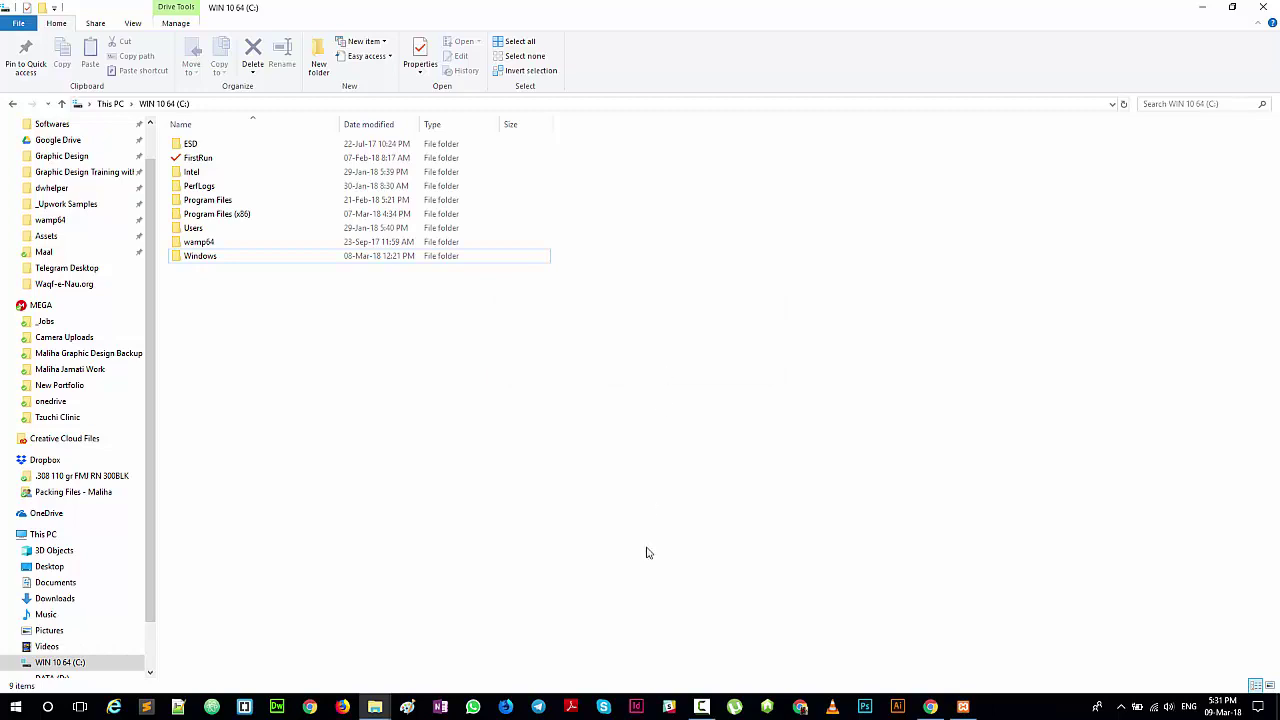
Step: Install XAMPP into C:\xampp with 'Learn more about Bitnami' unchecked
{"action": "left_click", "coordinate": [952, 704]}
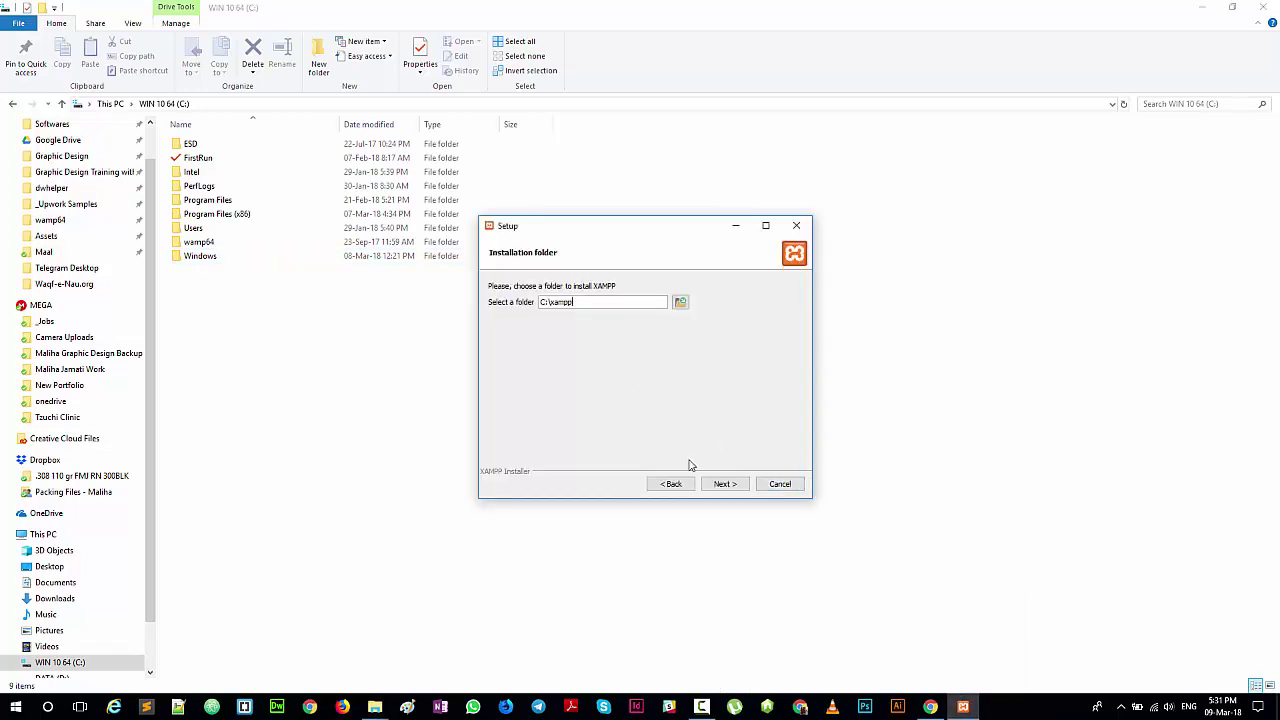
{"action": "left_click", "coordinate": [727, 483]}
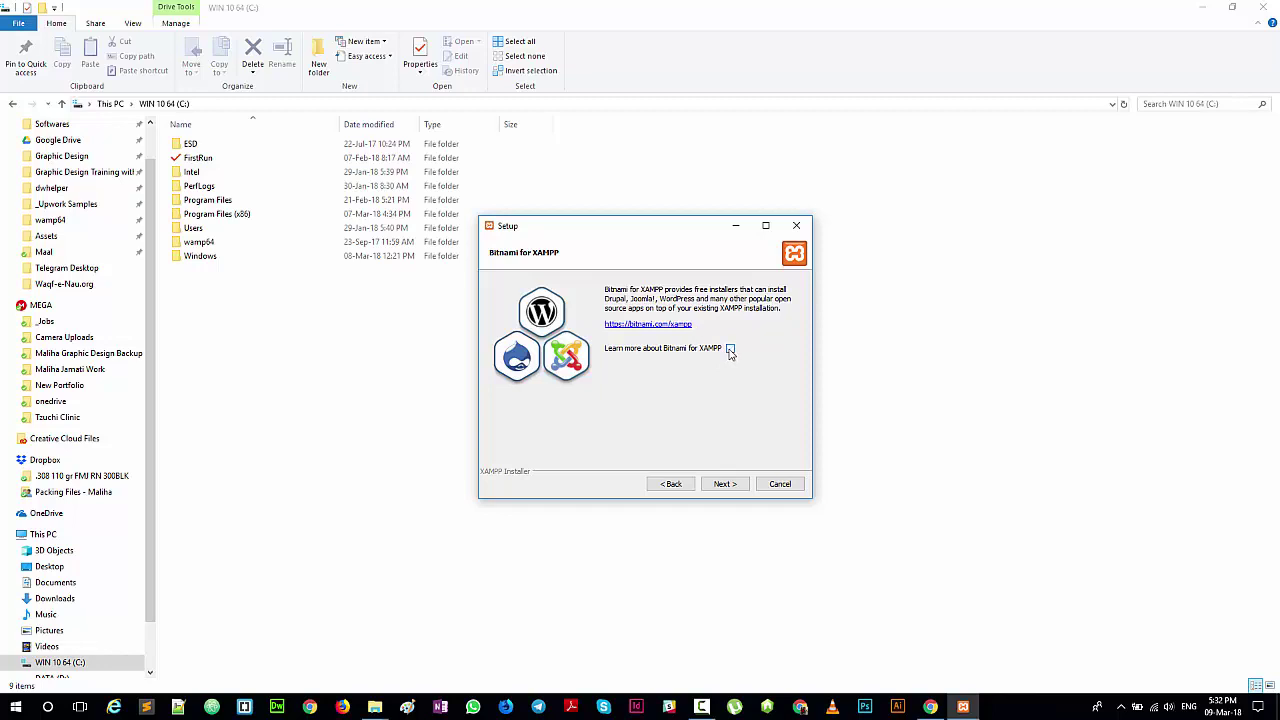
{"action": "left_click", "coordinate": [730, 349]}
{"action": "left_click", "coordinate": [733, 486]}
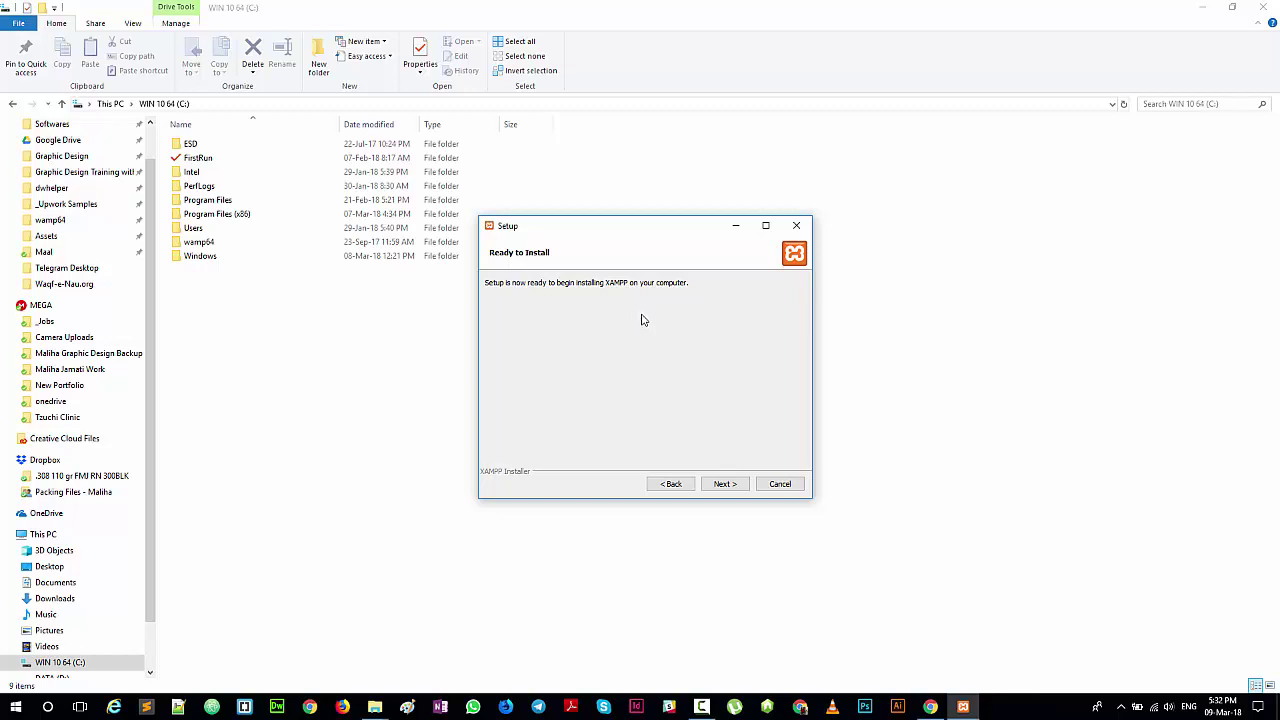
{"action": "left_click", "coordinate": [724, 484]}
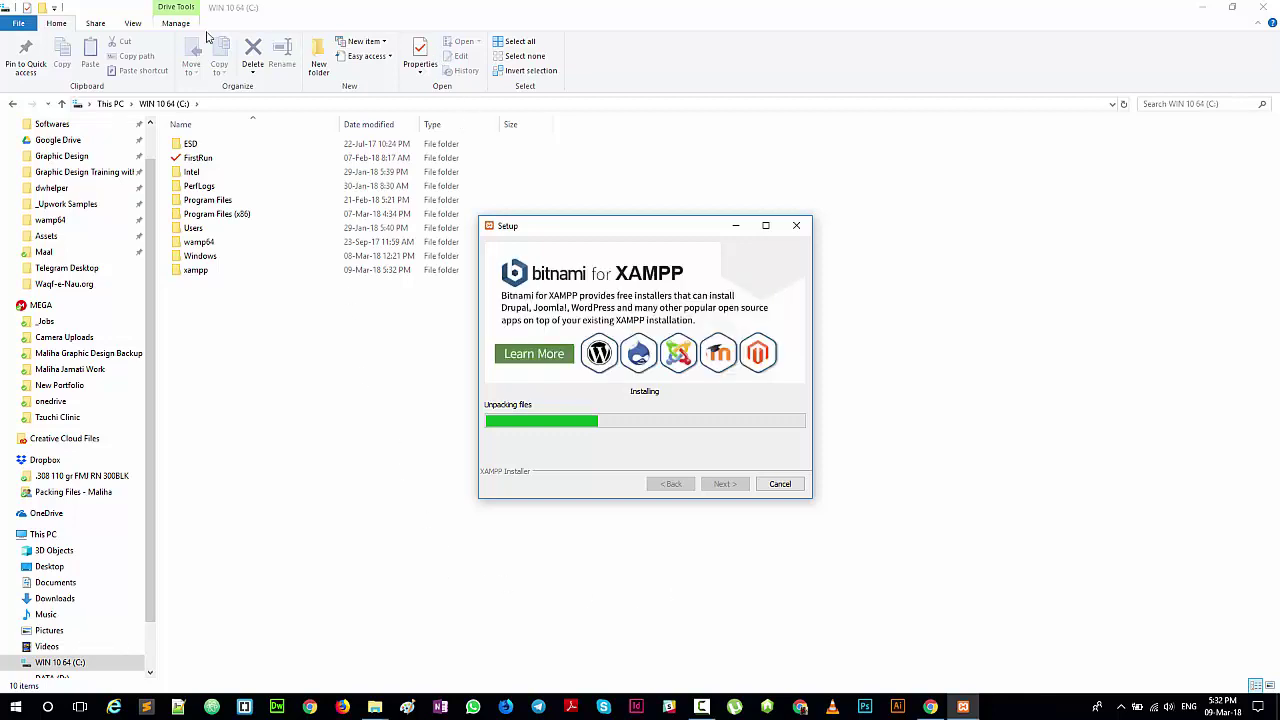
{"action": "left_click", "coordinate": [133, 30]}
Step: Hide File Explorer's navigation pane and bring back XAMPP Setup at its completion page
{"action": "left_click", "coordinate": [133, 24]}
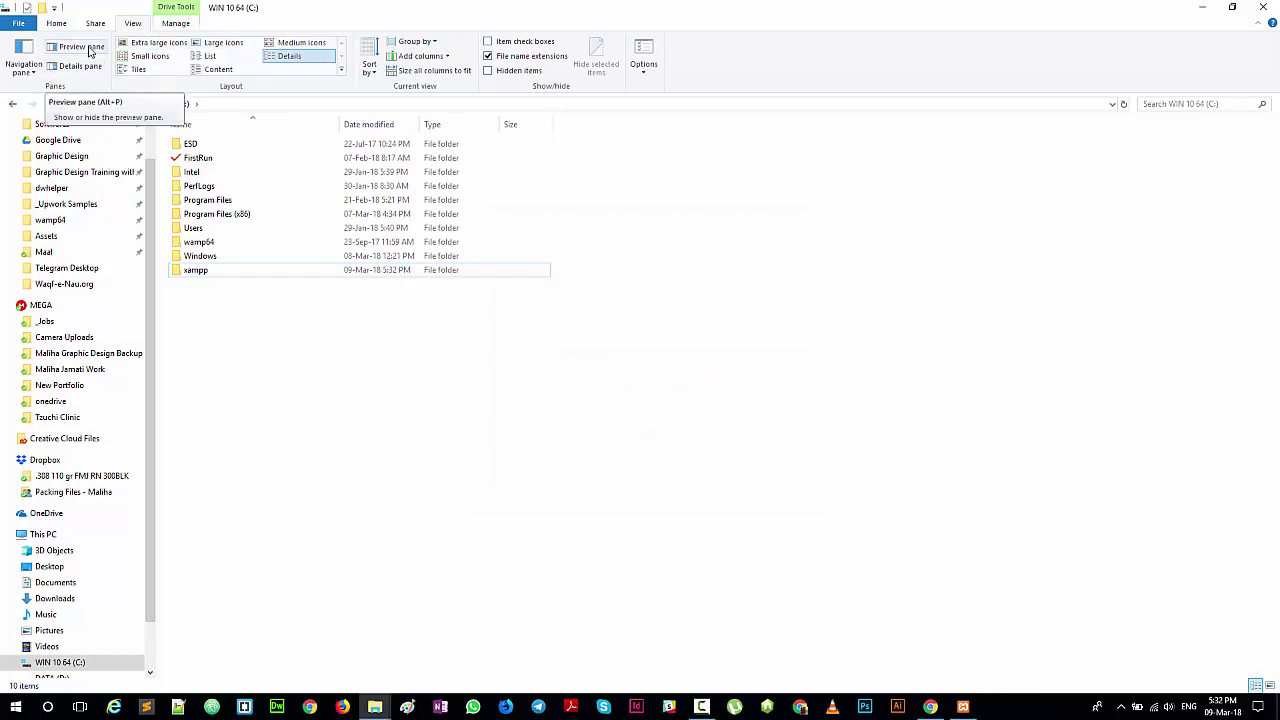
{"action": "left_click", "coordinate": [24, 64]}
{"action": "left_click", "coordinate": [38, 89]}
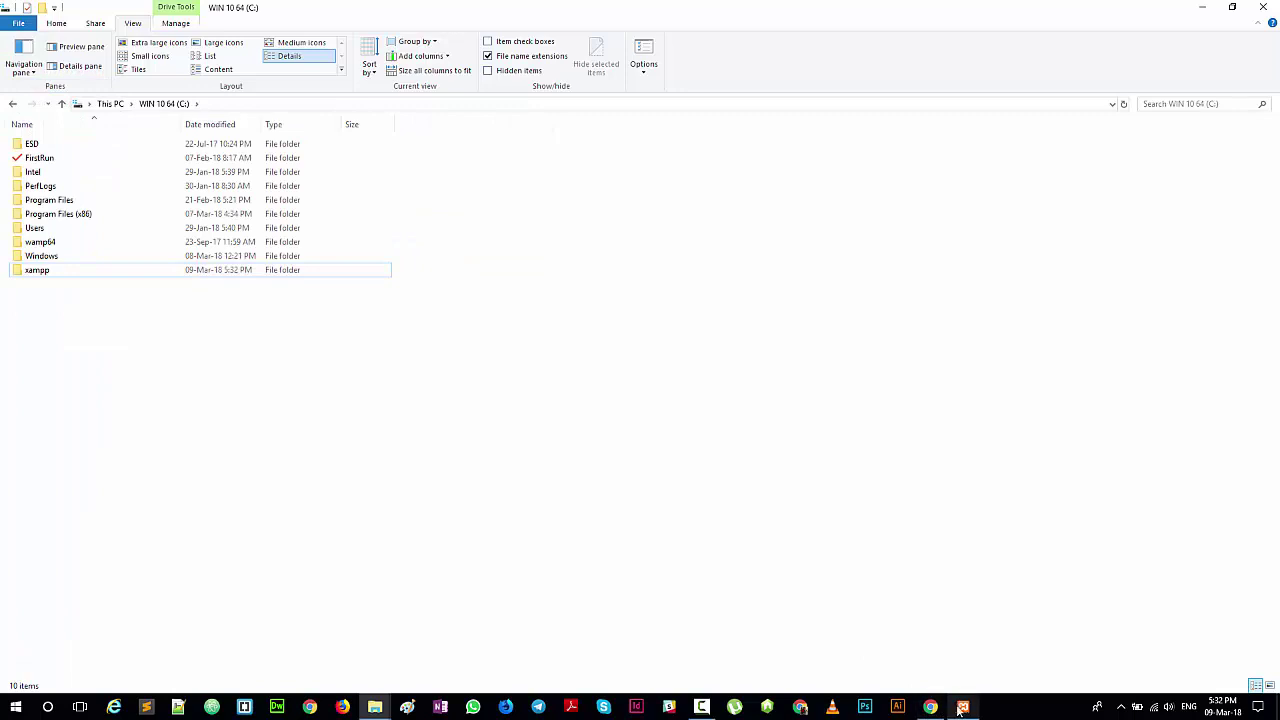
{"action": "mouse_move", "coordinate": [962, 708]}
{"action": "left_click", "coordinate": [962, 659]}
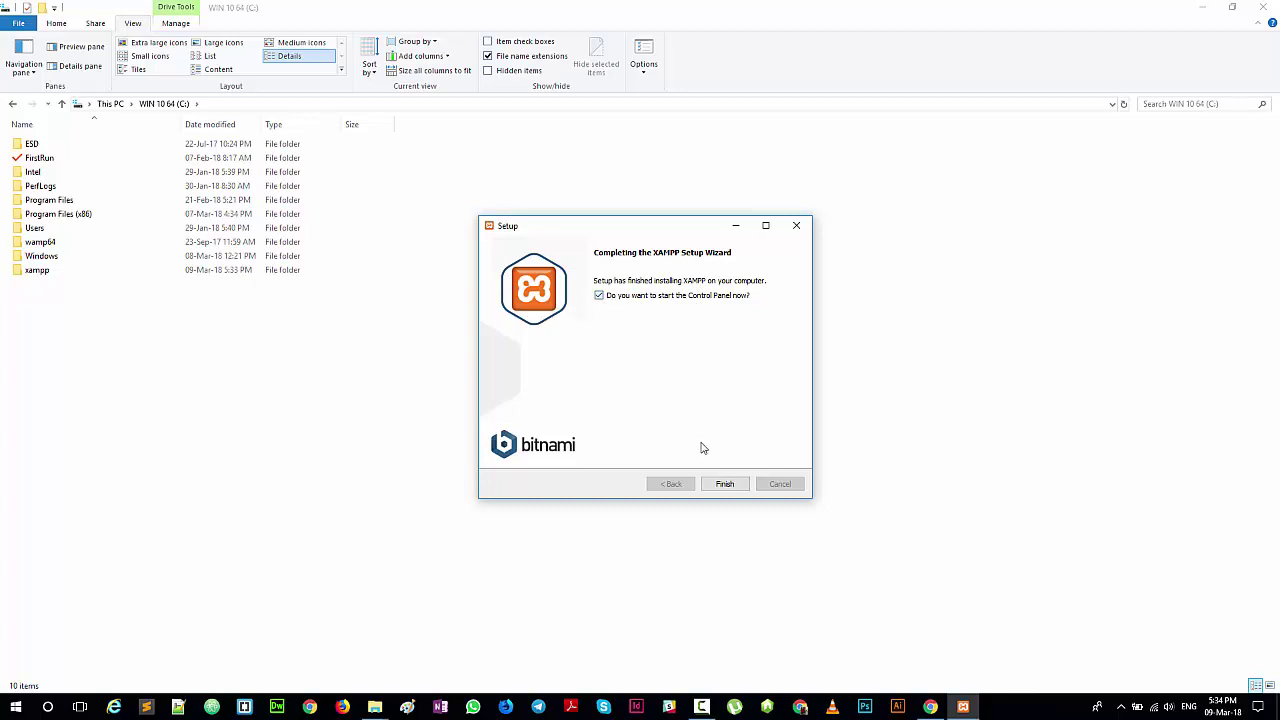
Step: Finish setup, save English (US flag) as language, and center the XAMPP Control Panel v3.2.2
{"action": "left_click", "coordinate": [719, 487]}
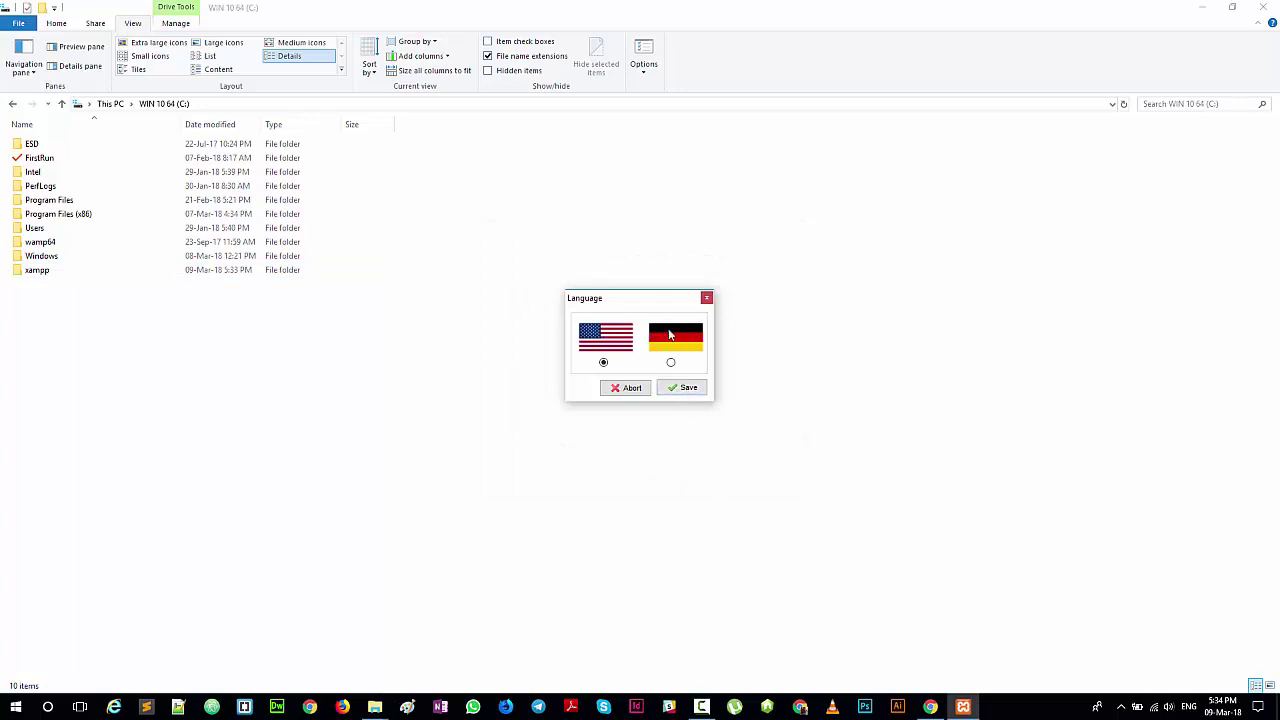
{"action": "left_click", "coordinate": [685, 388]}
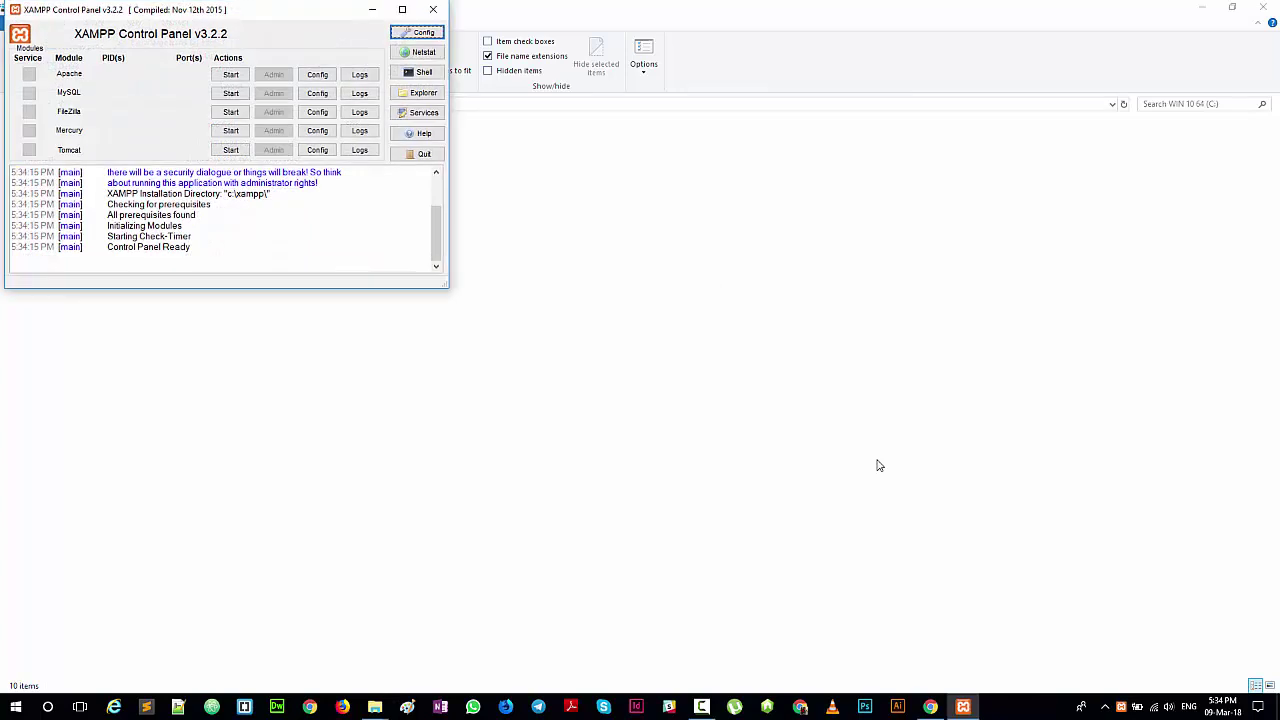
{"action": "left_click_drag", "start_coordinate": [218, 15], "coordinate": [664, 222]}
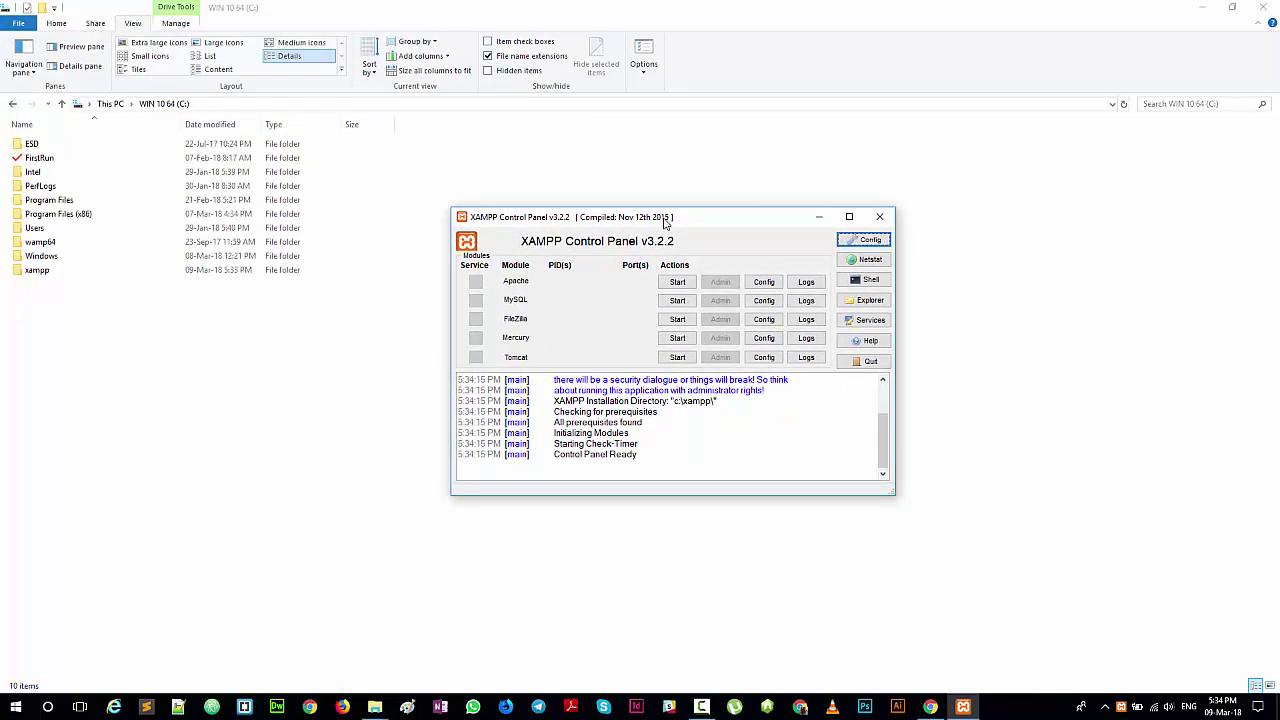
{"action": "mouse_move", "coordinate": [965, 708]}
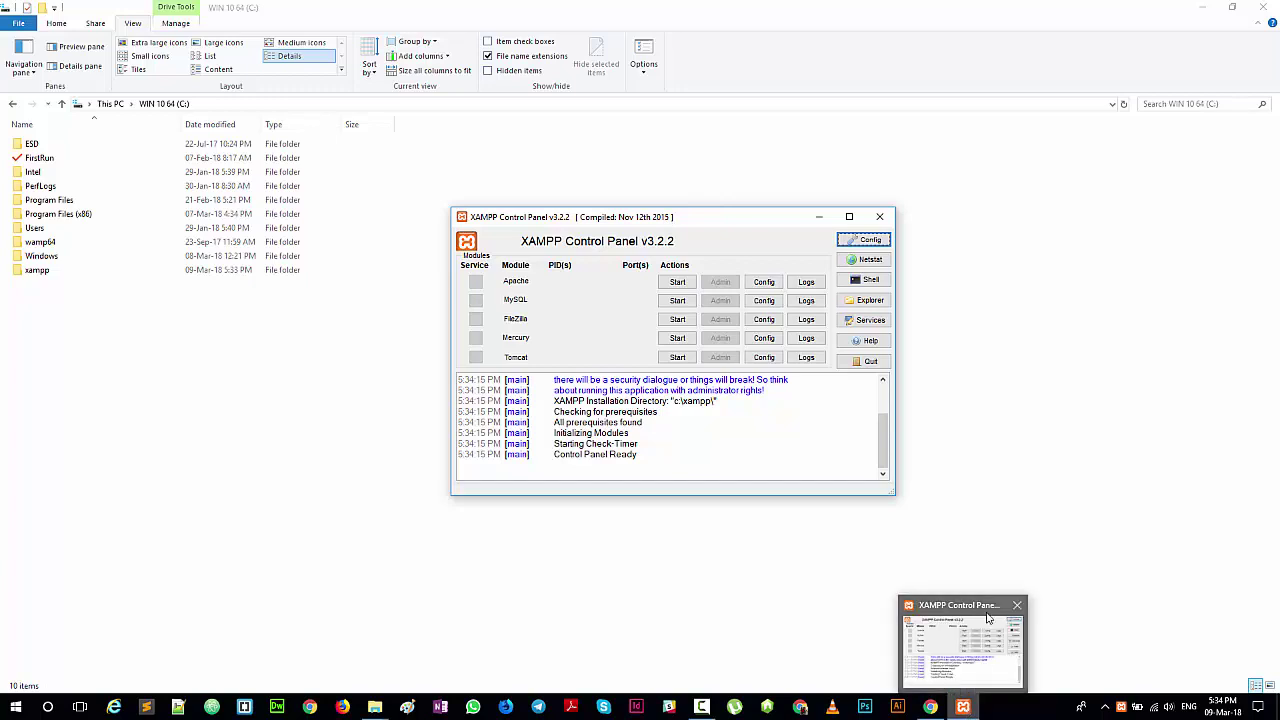
Step: Search Google for wordpress in a new Chrome tab and open the WordPress.org download page
{"action": "left_click", "coordinate": [1201, 7]}
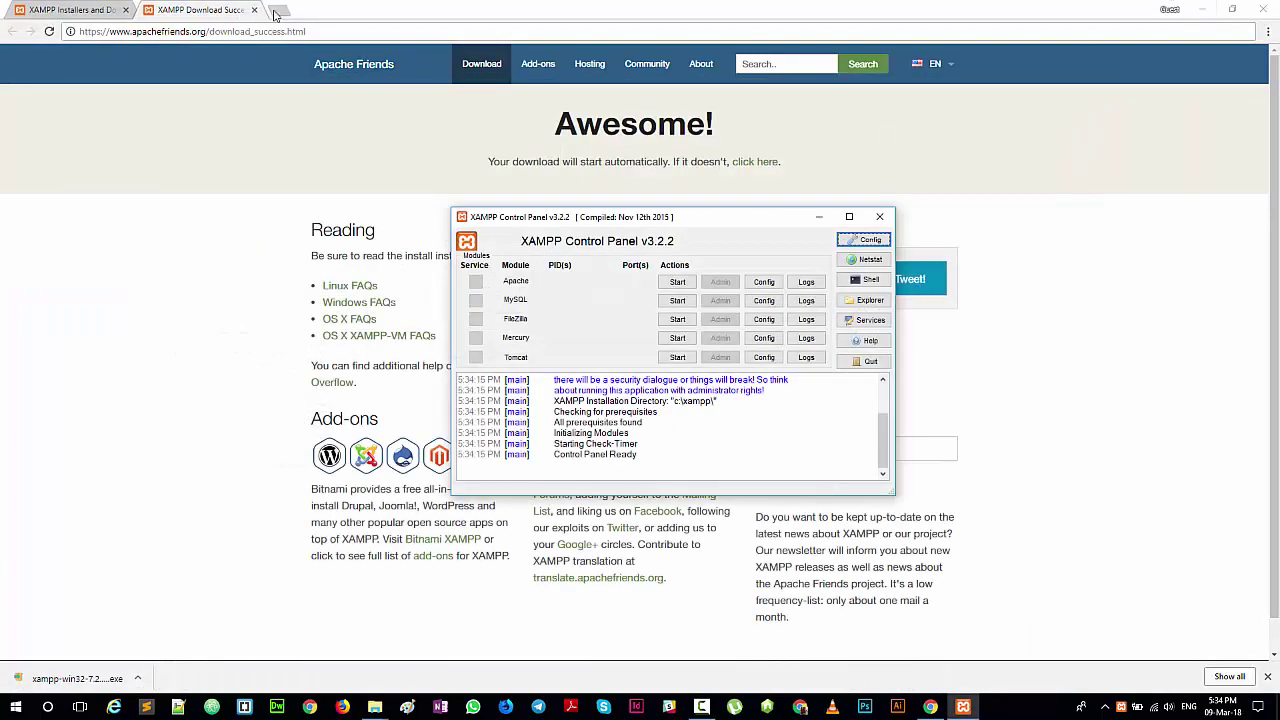
{"action": "left_click", "coordinate": [278, 12]}
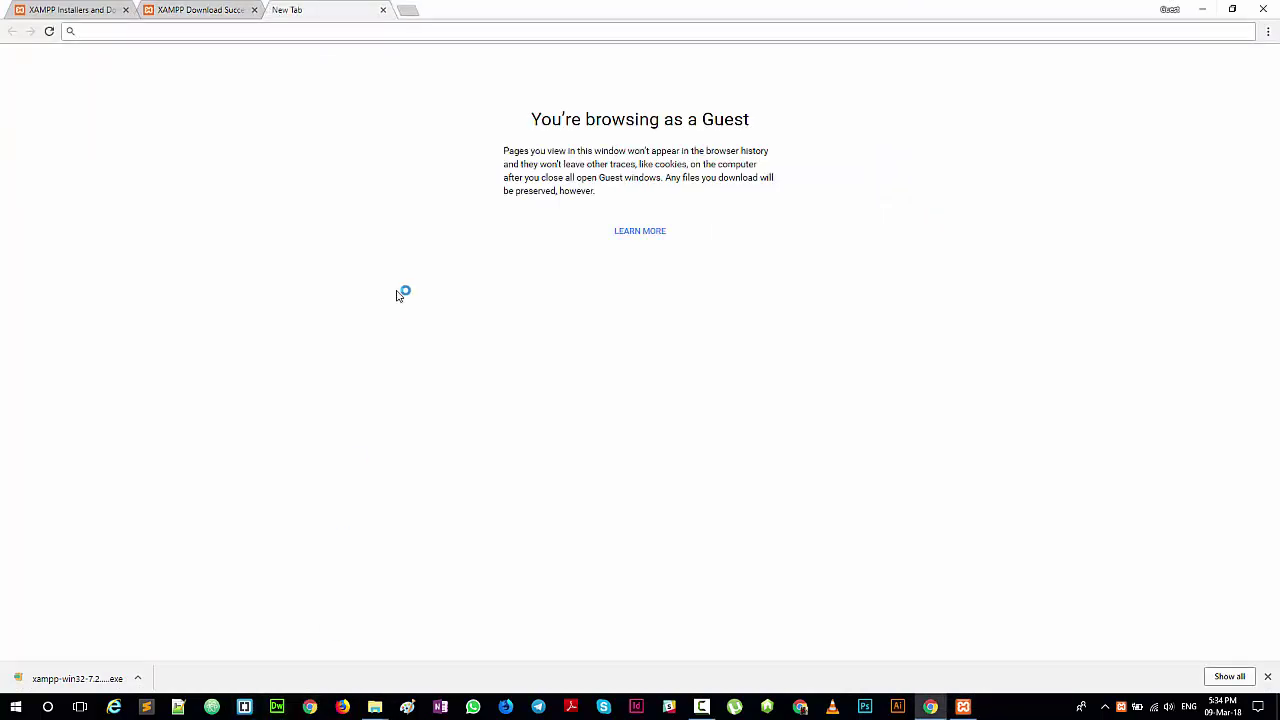
{"action": "type", "text": "wordpress"}
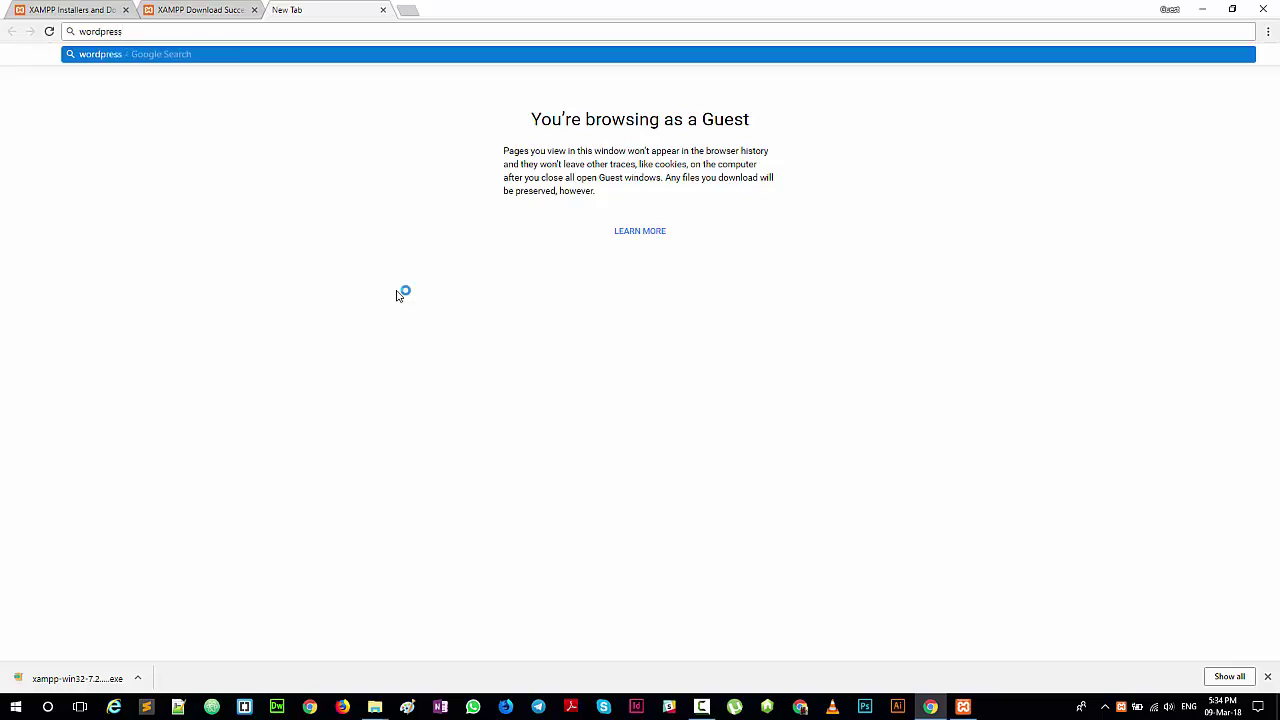
{"action": "key", "text": "Return"}
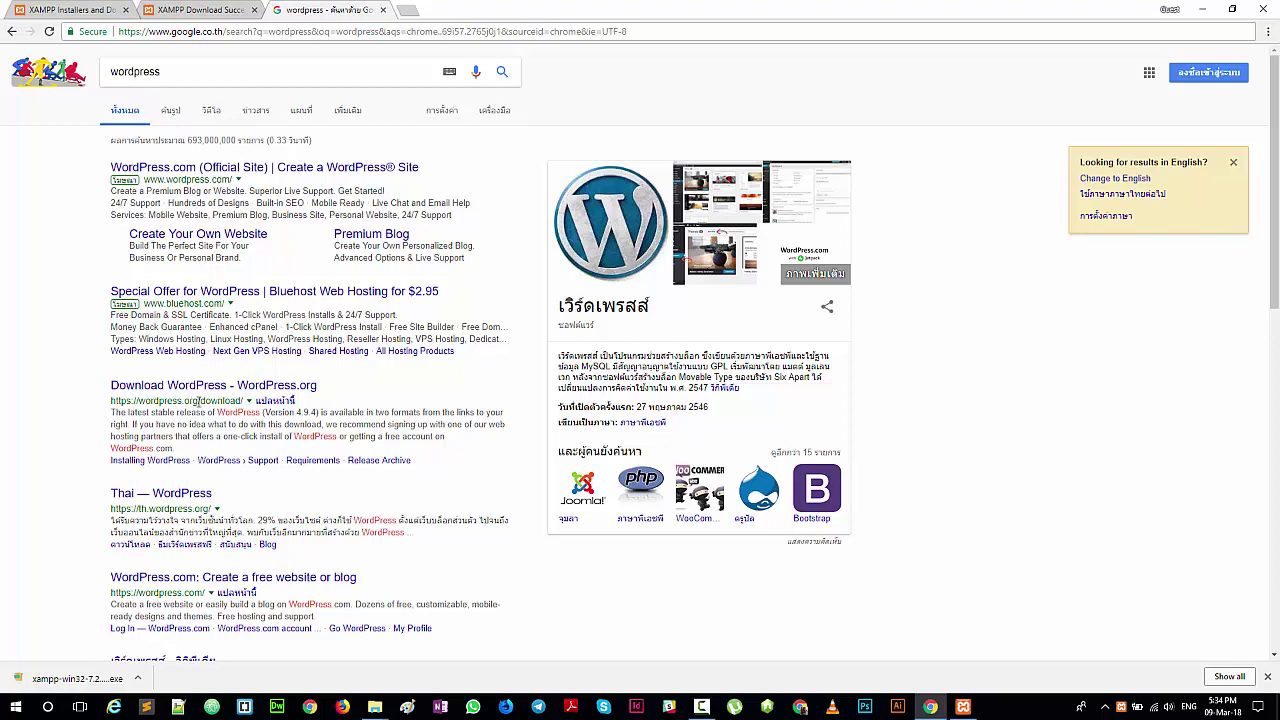
{"action": "left_click", "coordinate": [213, 388]}
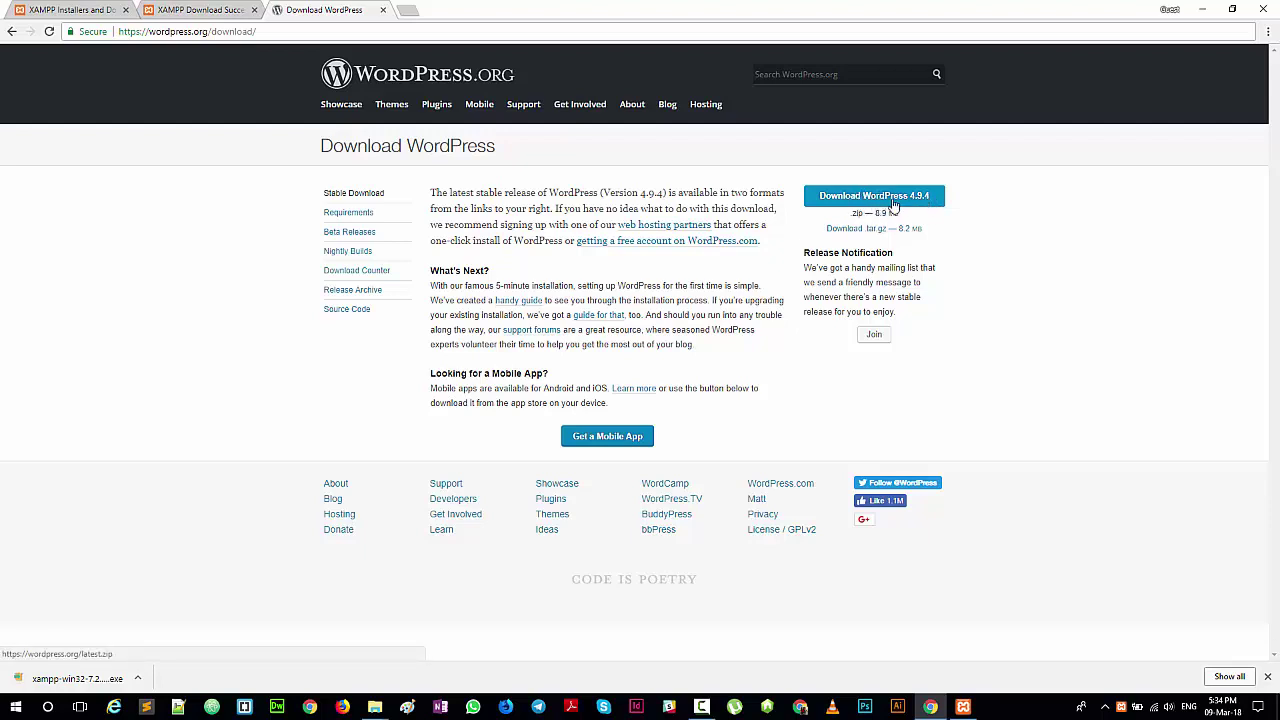
Step: Download the WordPress 4.9.4 zip package from WordPress.org
{"action": "left_click", "coordinate": [893, 203]}
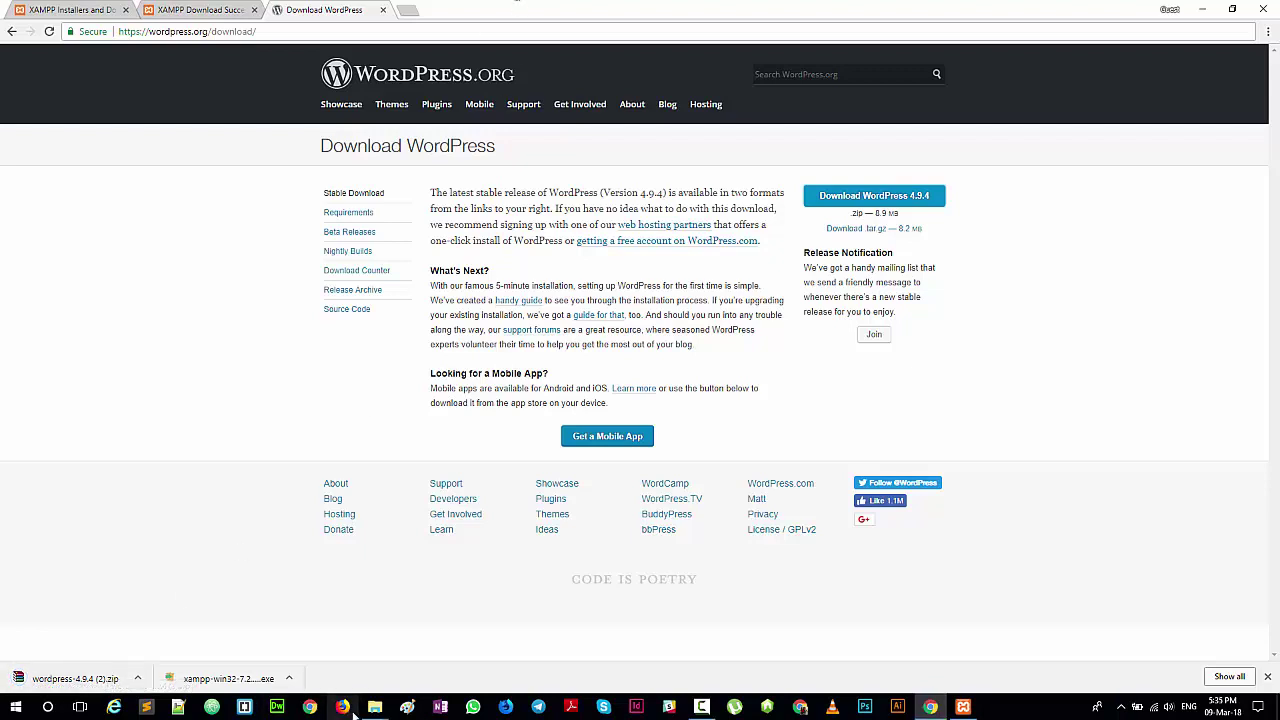
{"action": "mouse_move", "coordinate": [390, 703]}
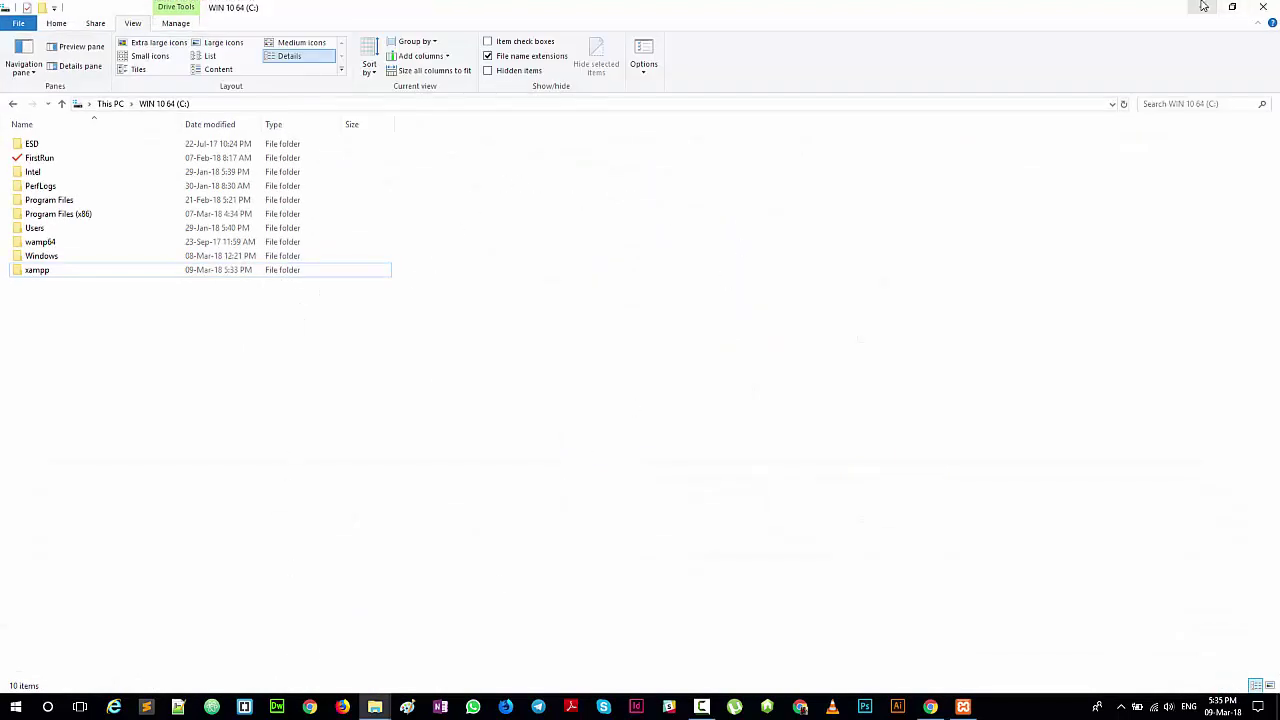
{"action": "key", "text": "alt+Tab"}
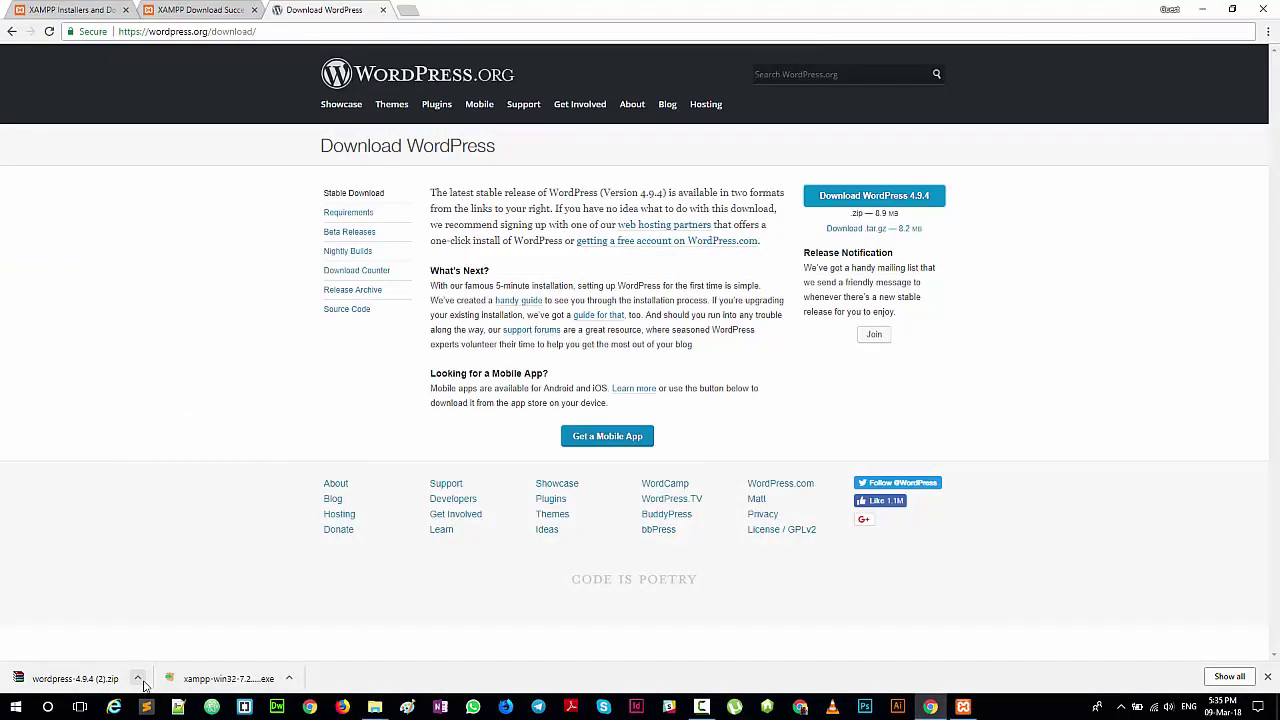
Step: Show the downloaded wordpress-4.9.4 (2).zip in a maximised Downloads folder window
{"action": "left_click", "coordinate": [138, 679]}
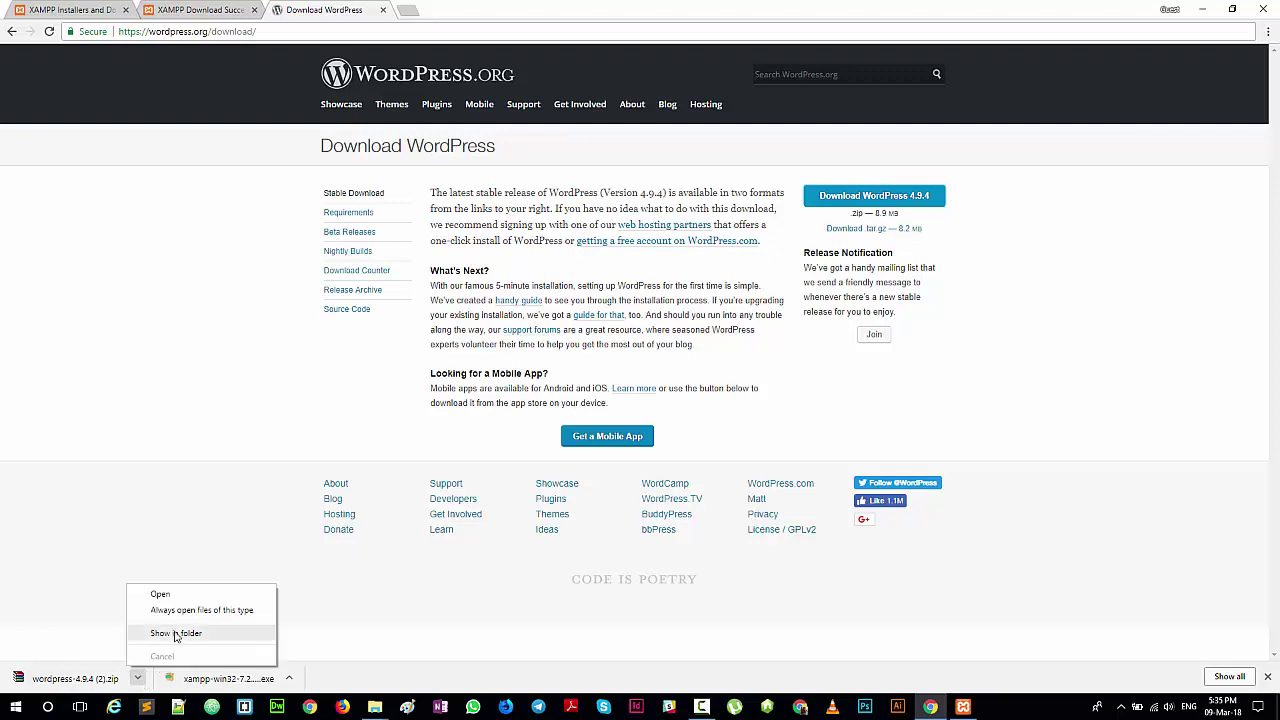
{"action": "left_click", "coordinate": [175, 634]}
{"action": "left_click", "coordinate": [745, 117]}
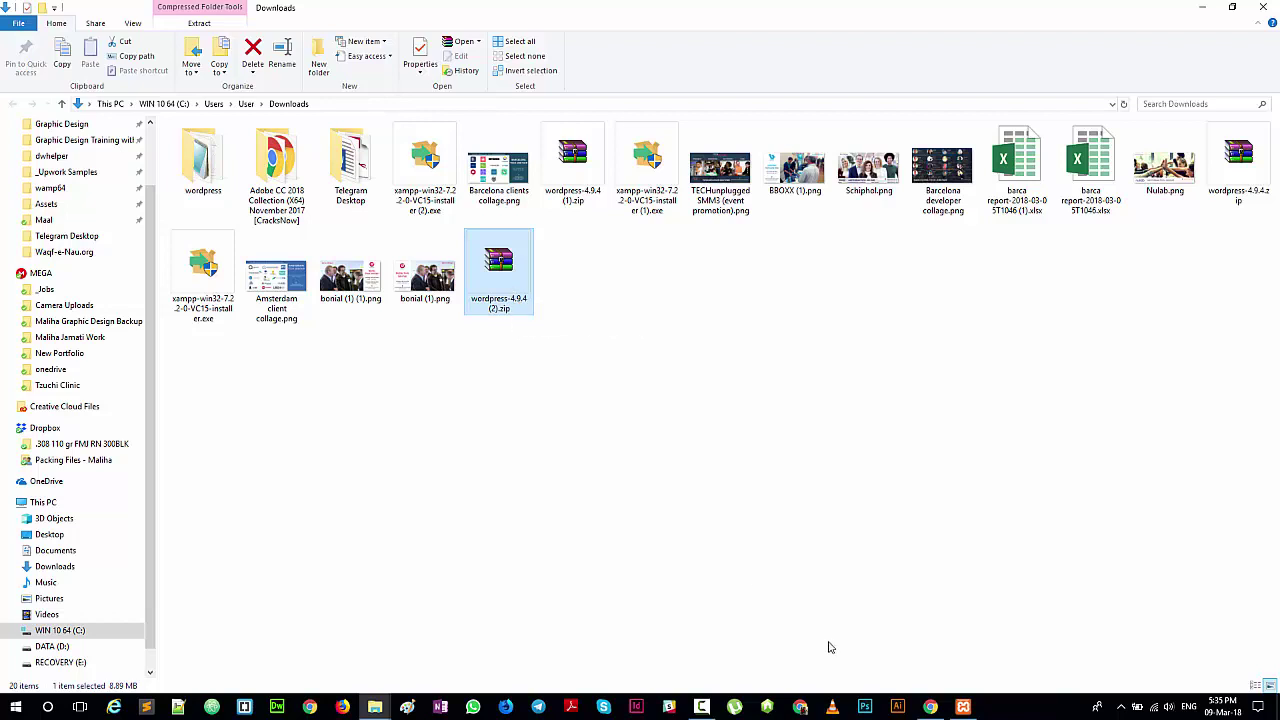
Step: Cancel extracting over the existing files and delete the old wordpress folder from Downloads
{"action": "right_click", "coordinate": [510, 270]}
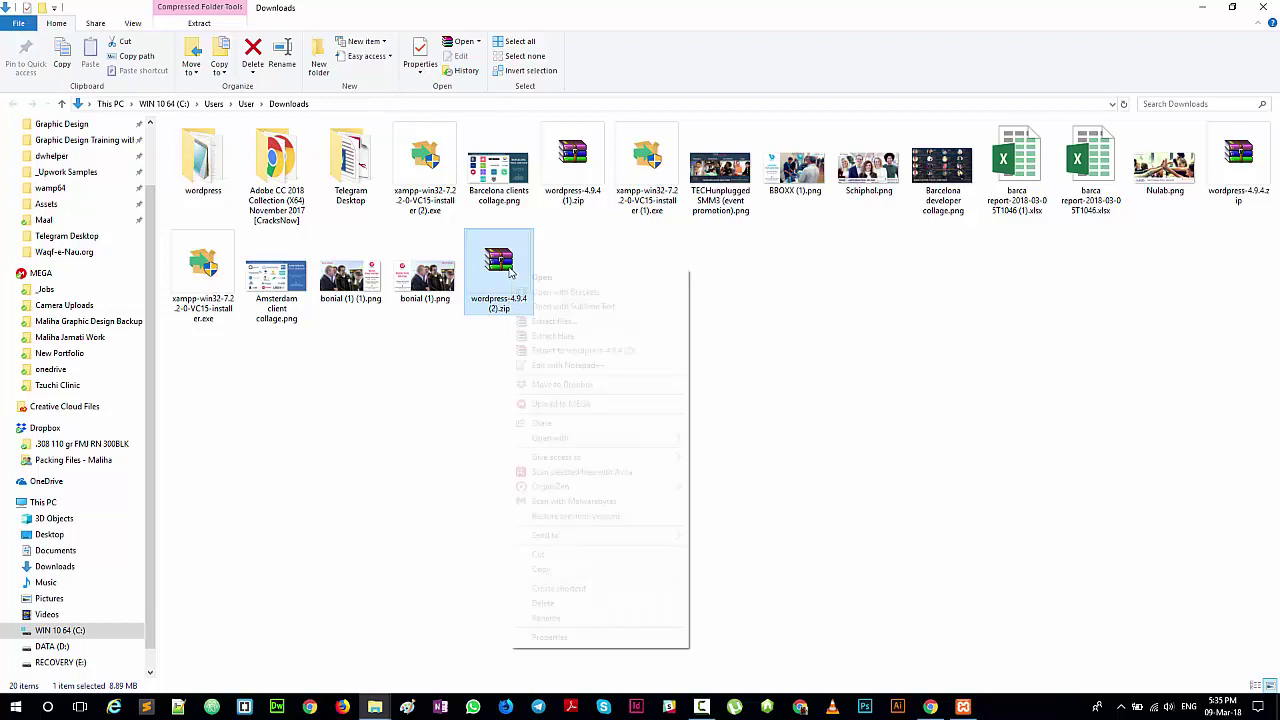
{"action": "left_click", "coordinate": [556, 337]}
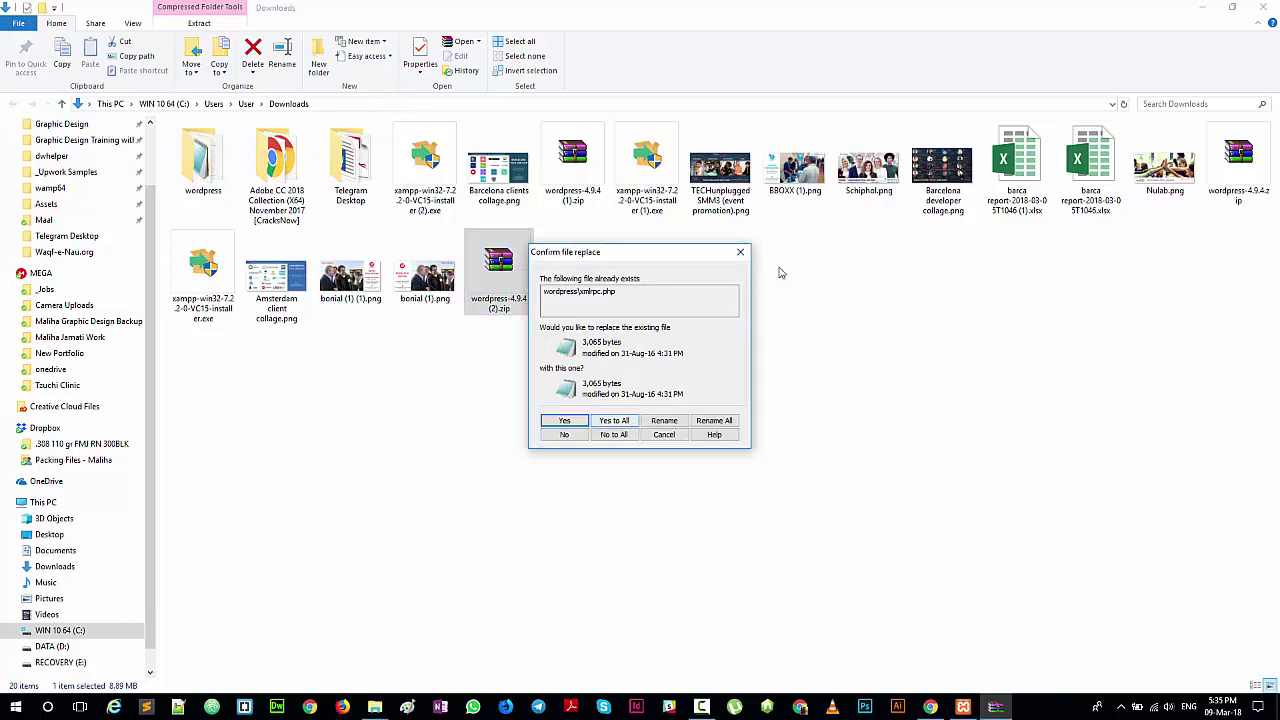
{"action": "left_click", "coordinate": [664, 434]}
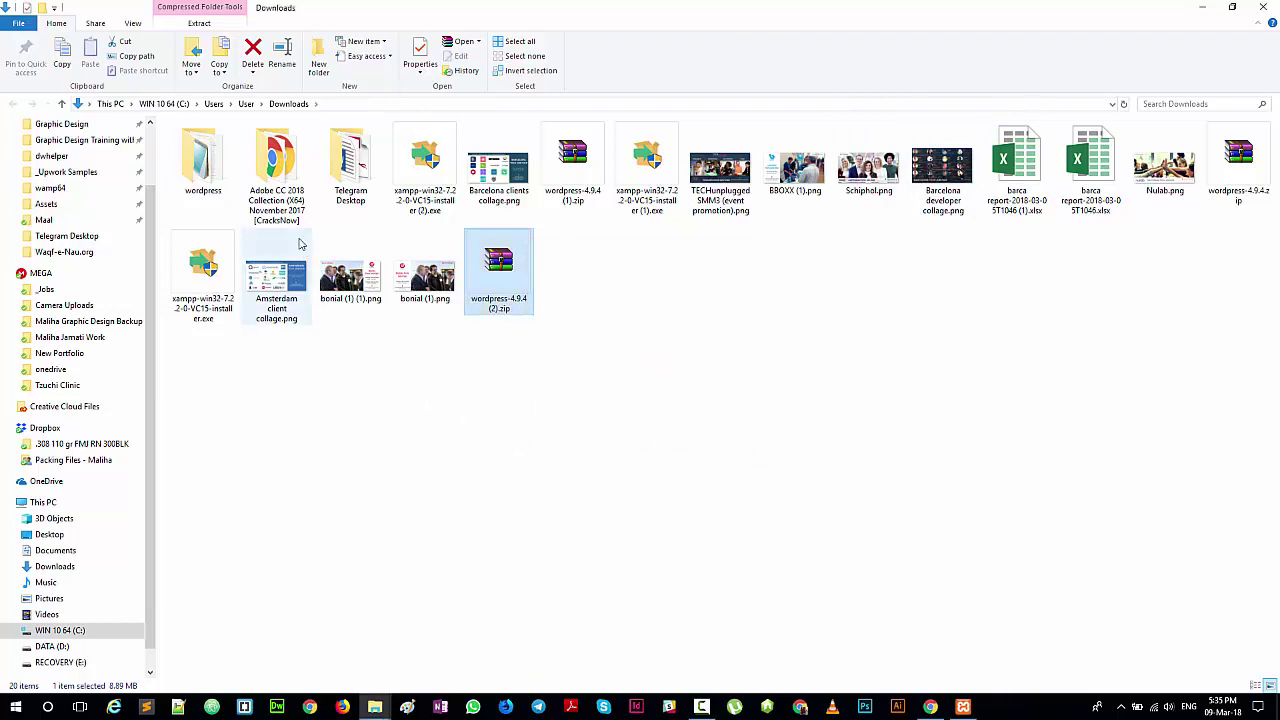
{"action": "left_click", "coordinate": [200, 172]}
{"action": "right_click", "coordinate": [203, 167]}
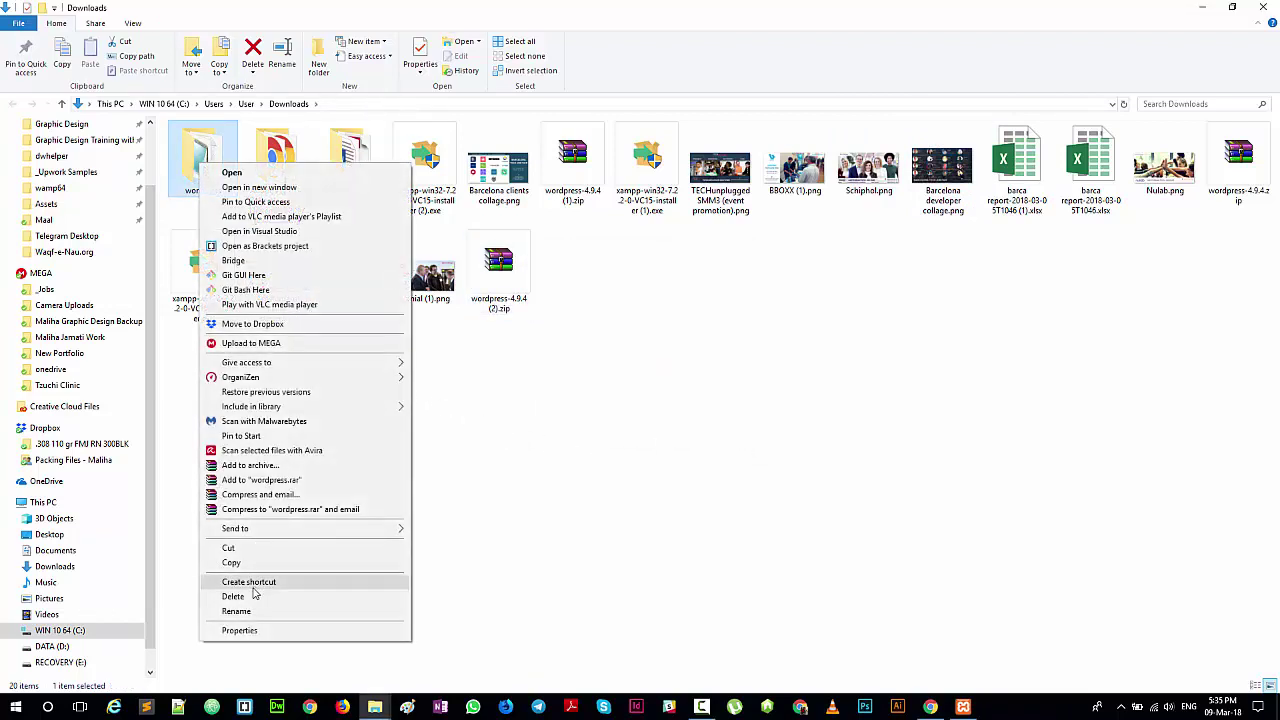
{"action": "left_click", "coordinate": [250, 596]}
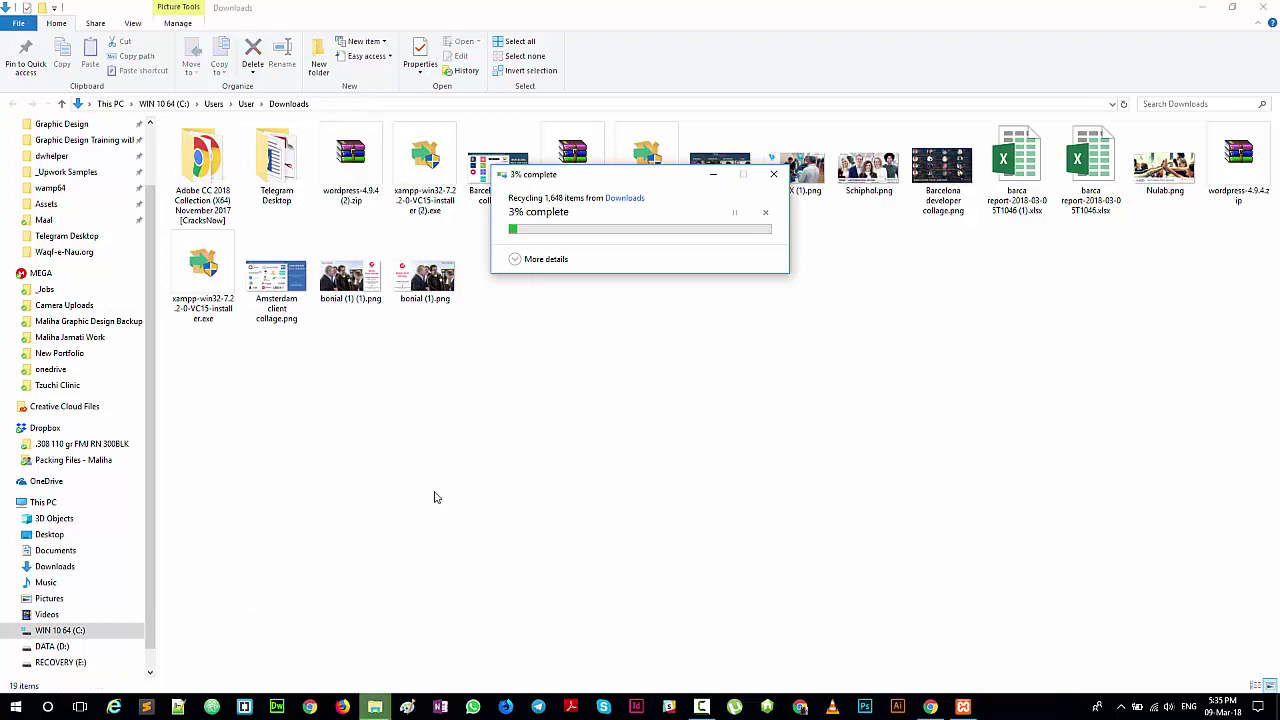
Step: Extract wordpress-4.9.4 (2).zip here, creating a new wordpress folder
{"action": "left_click", "coordinate": [1219, 176]}
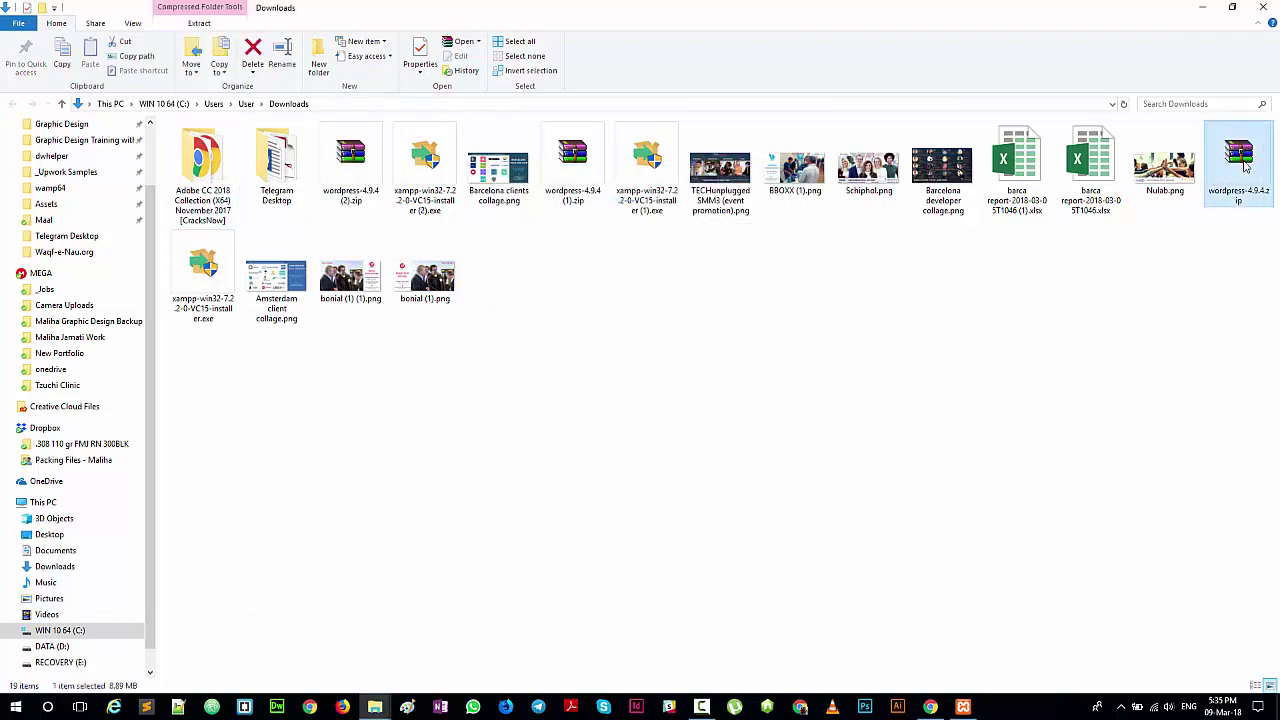
{"action": "right_click", "coordinate": [1219, 176]}
{"action": "left_click", "coordinate": [709, 317]}
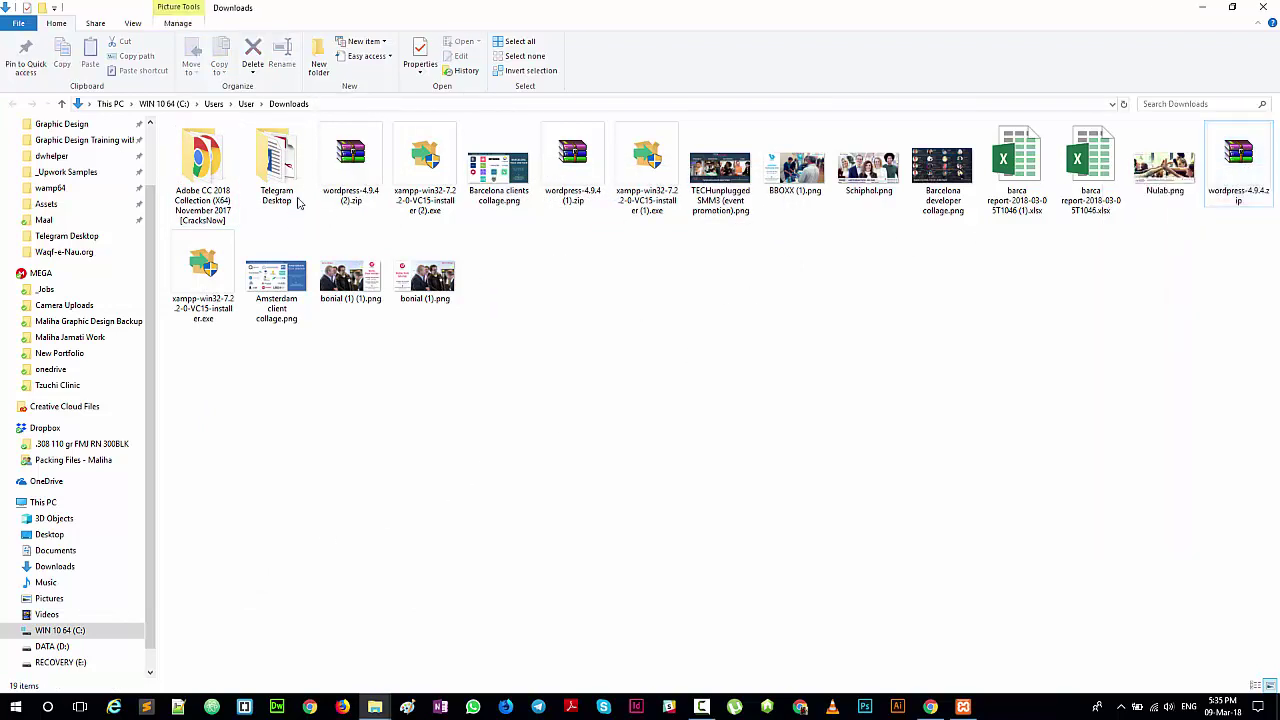
{"action": "left_click", "coordinate": [350, 170]}
{"action": "right_click", "coordinate": [349, 181]}
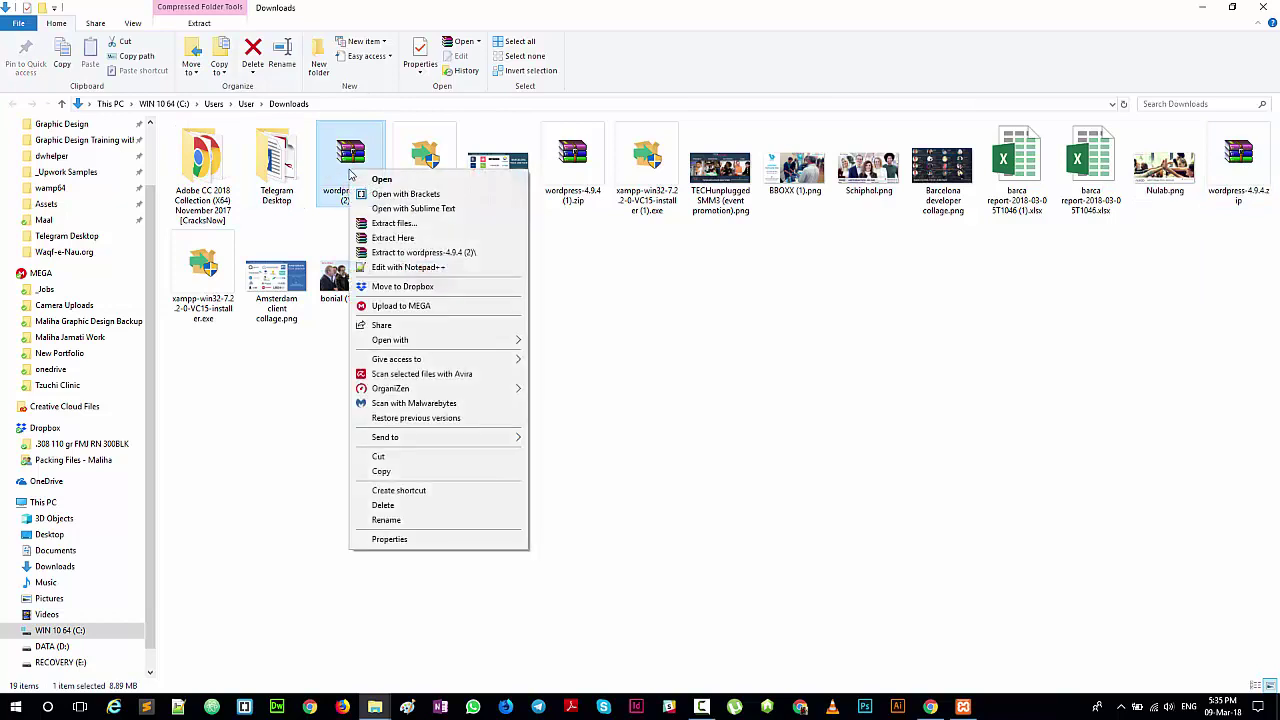
{"action": "left_click", "coordinate": [392, 238]}
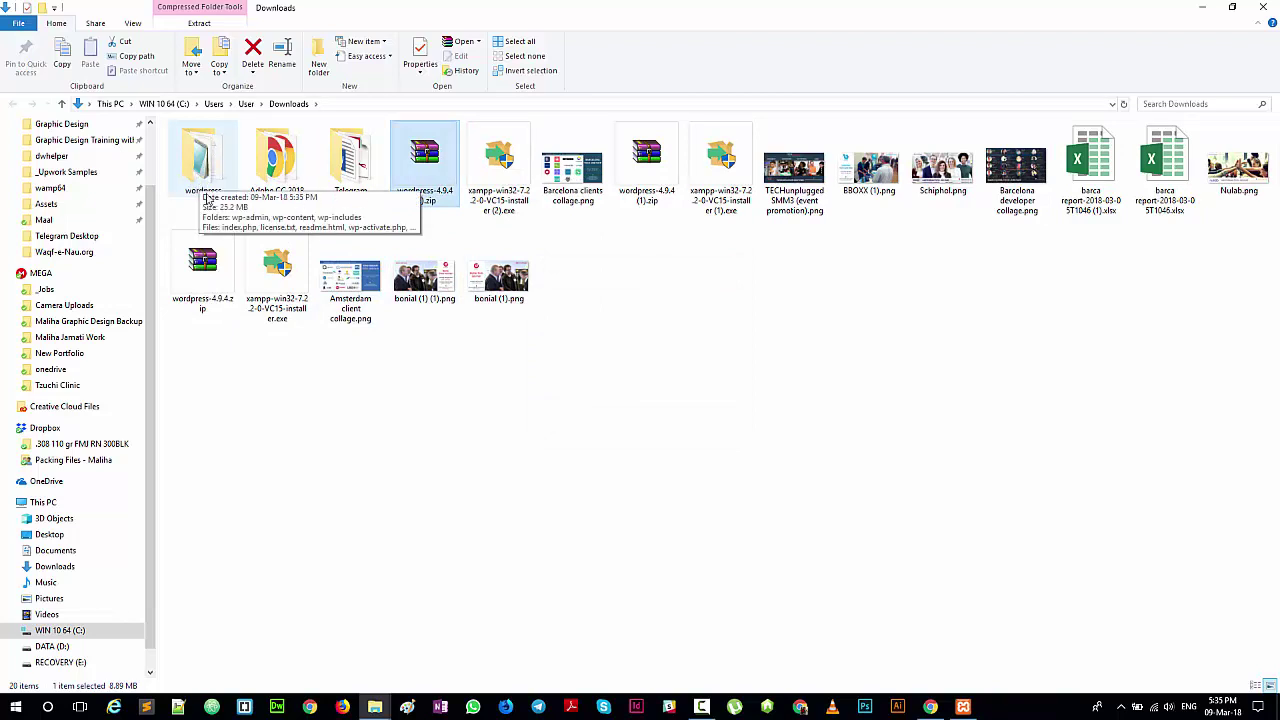
{"action": "left_click", "coordinate": [214, 175]}
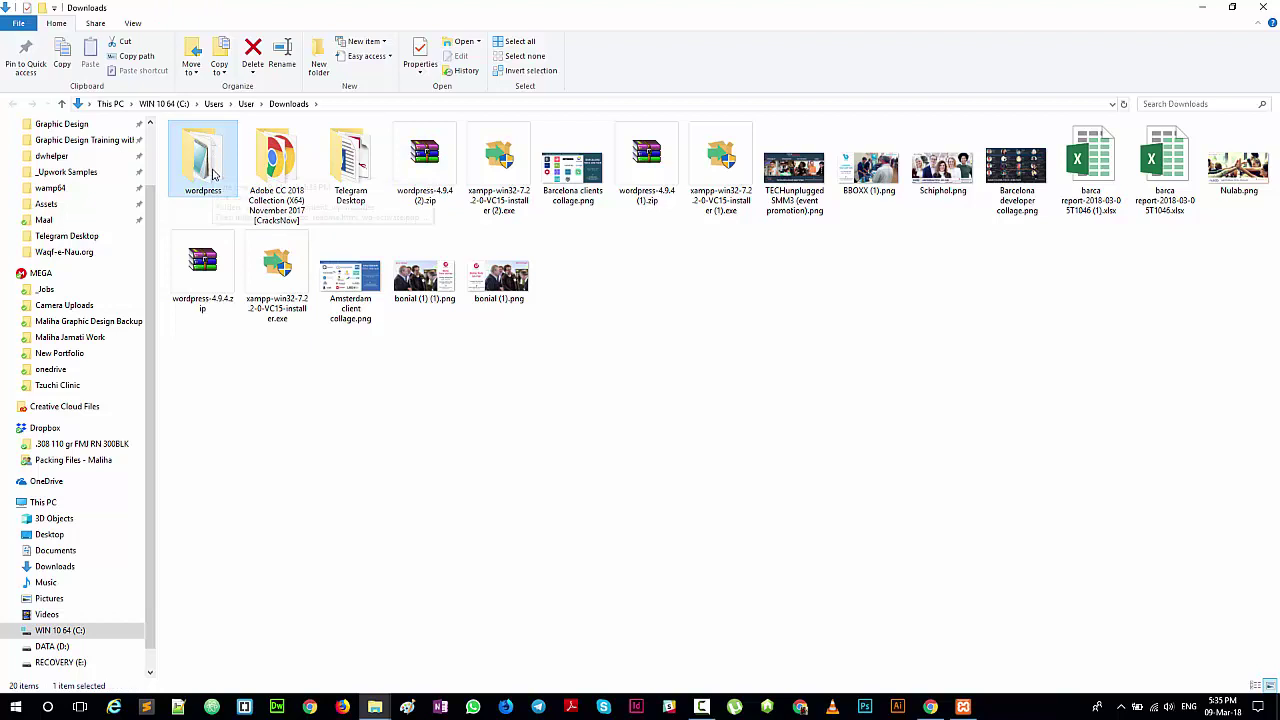
Step: Copy the new wordpress folder and close the old C: drive window
{"action": "right_click", "coordinate": [213, 175]}
{"action": "left_click", "coordinate": [270, 569]}
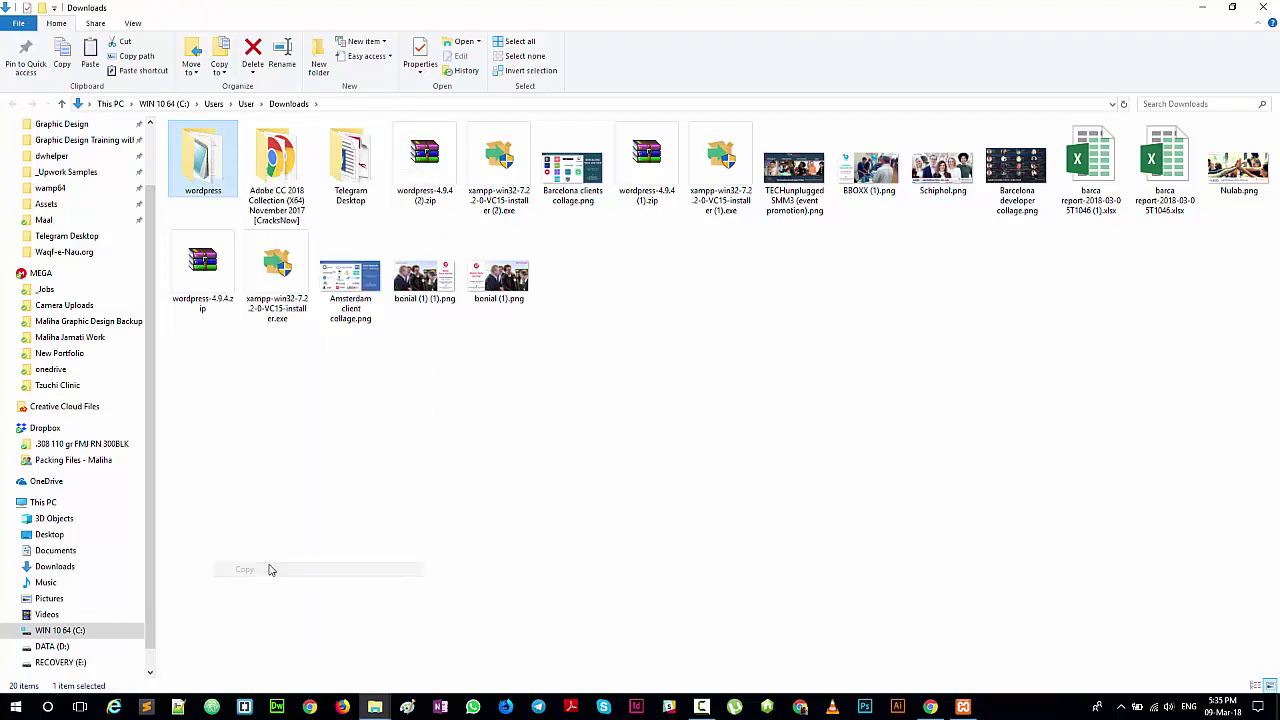
{"action": "mouse_move", "coordinate": [380, 708]}
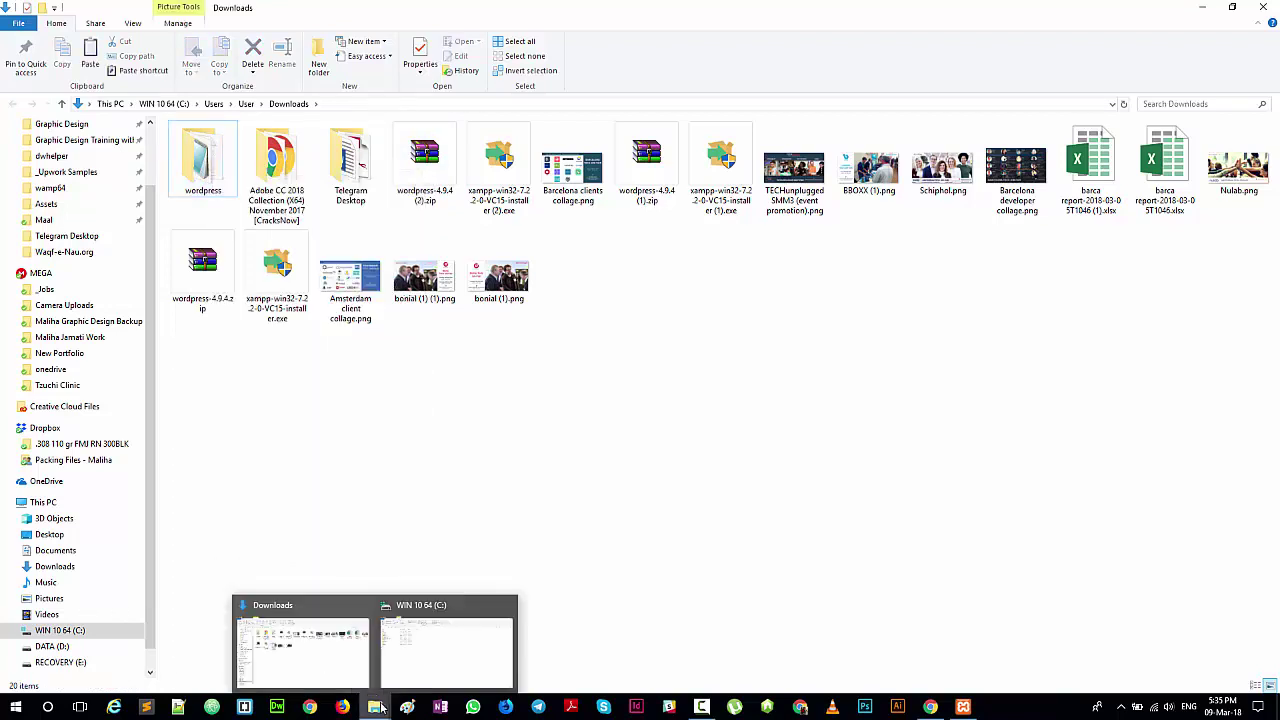
{"action": "left_click", "coordinate": [434, 645]}
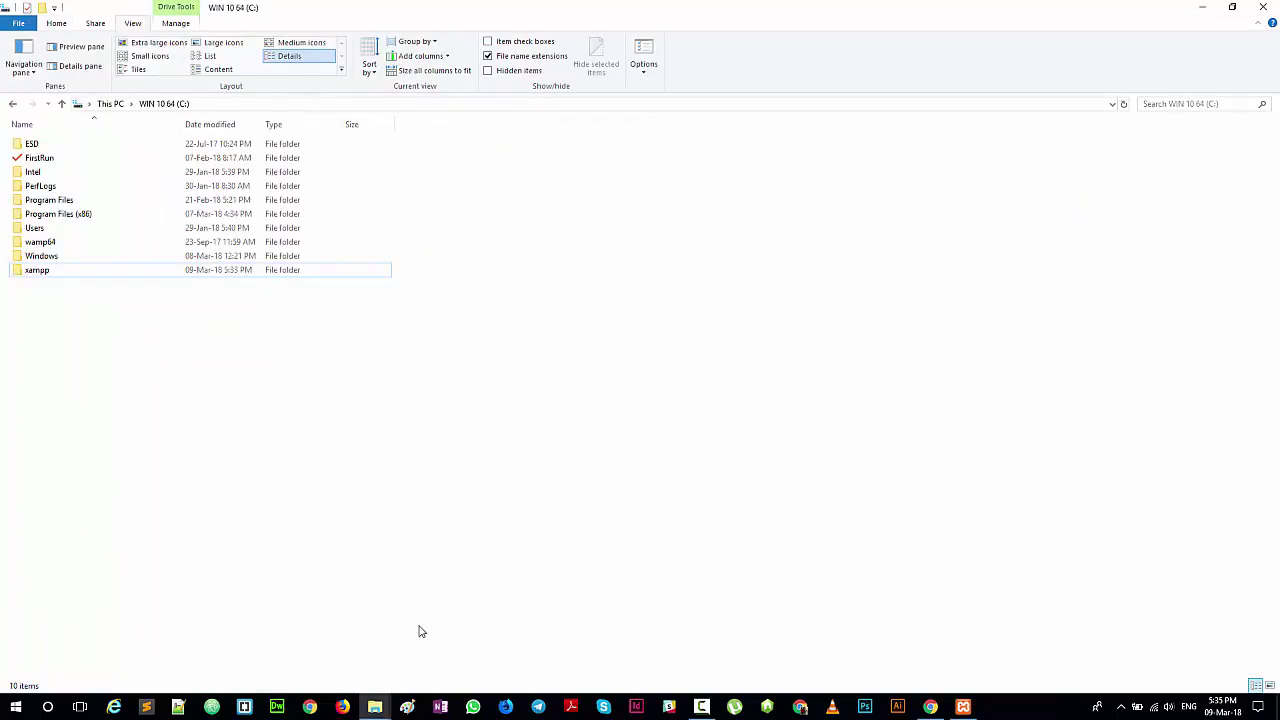
{"action": "left_click", "coordinate": [46, 272]}
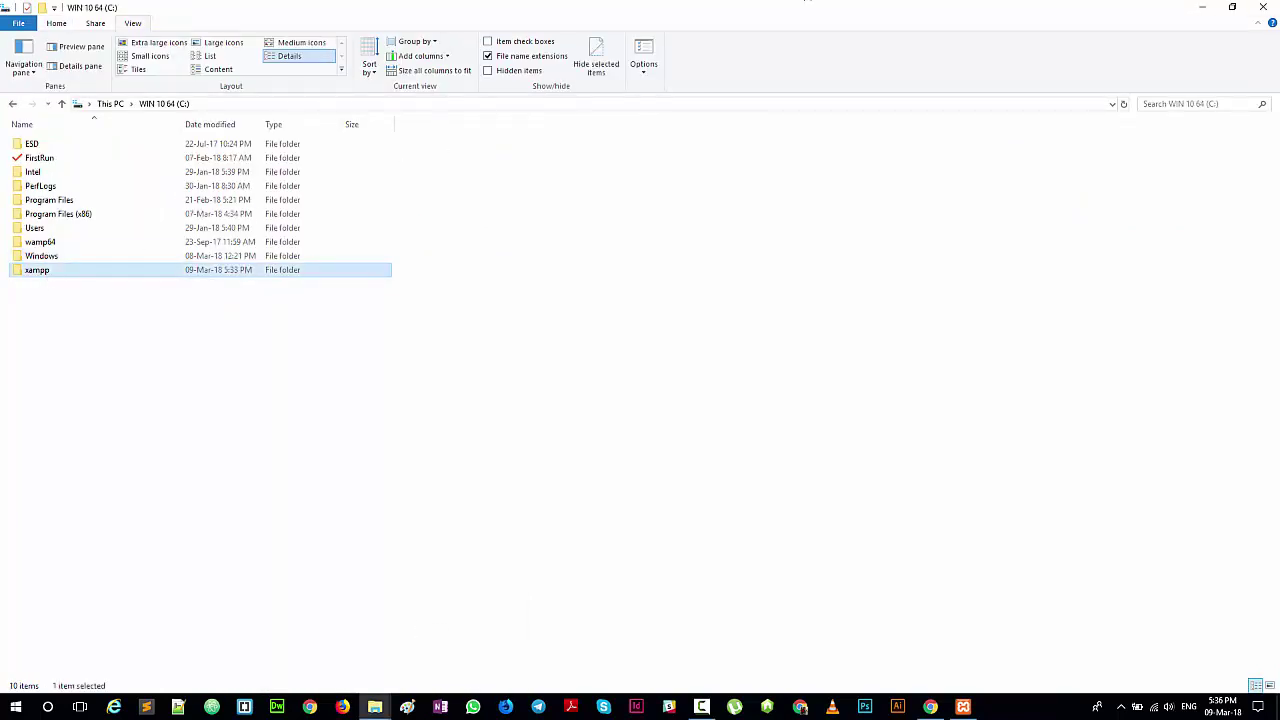
{"action": "left_click", "coordinate": [1273, 7]}
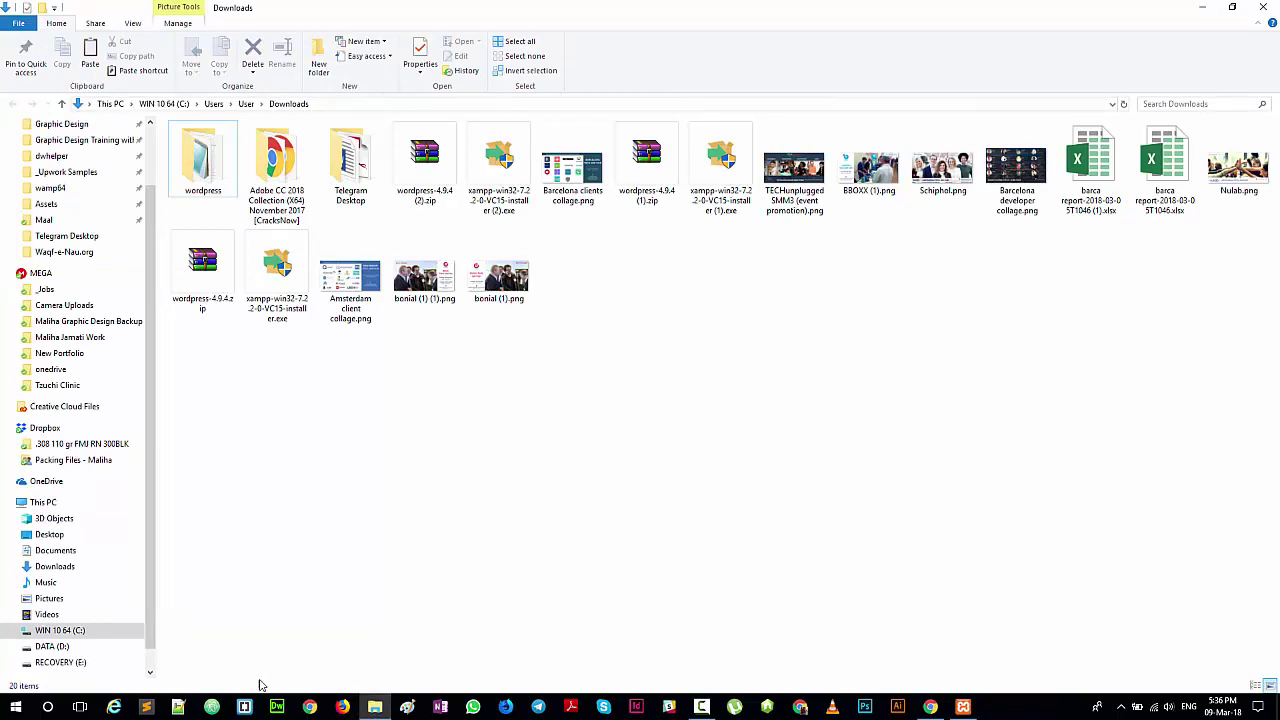
Step: Open a new File Explorer window and navigate through This PC to C:\xampp
{"action": "right_click", "coordinate": [374, 706]}
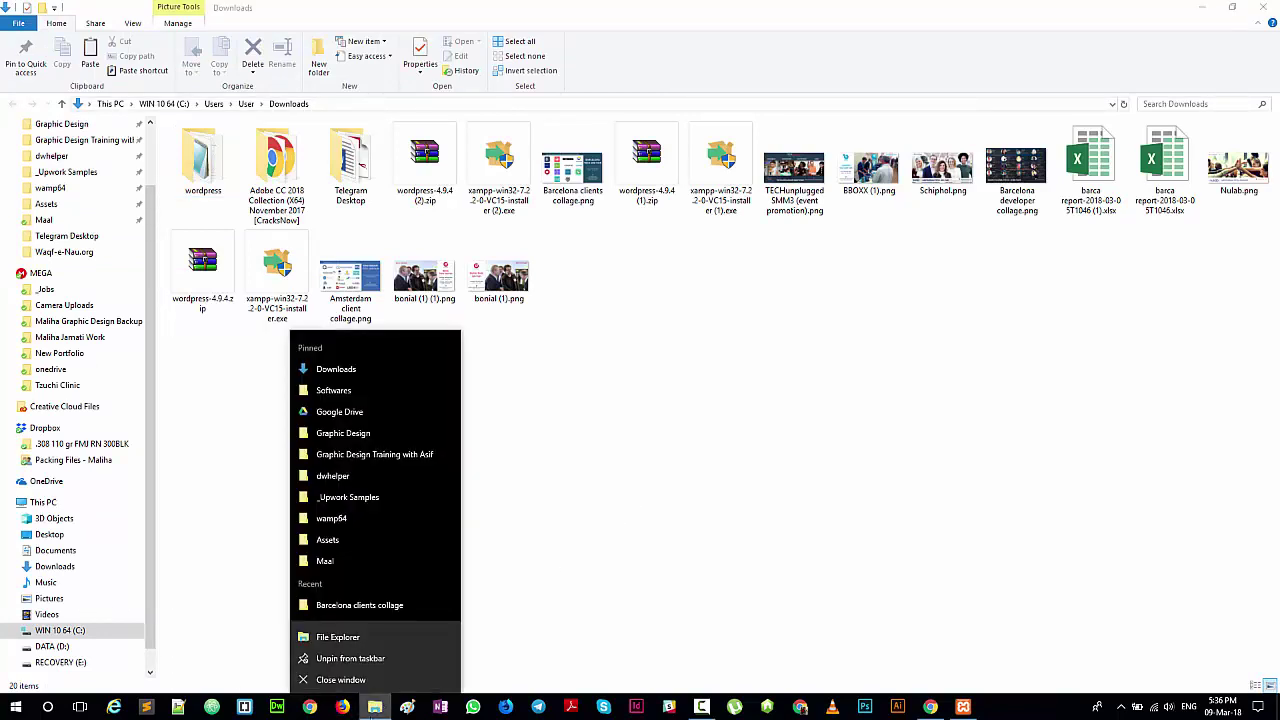
{"action": "left_click", "coordinate": [330, 636]}
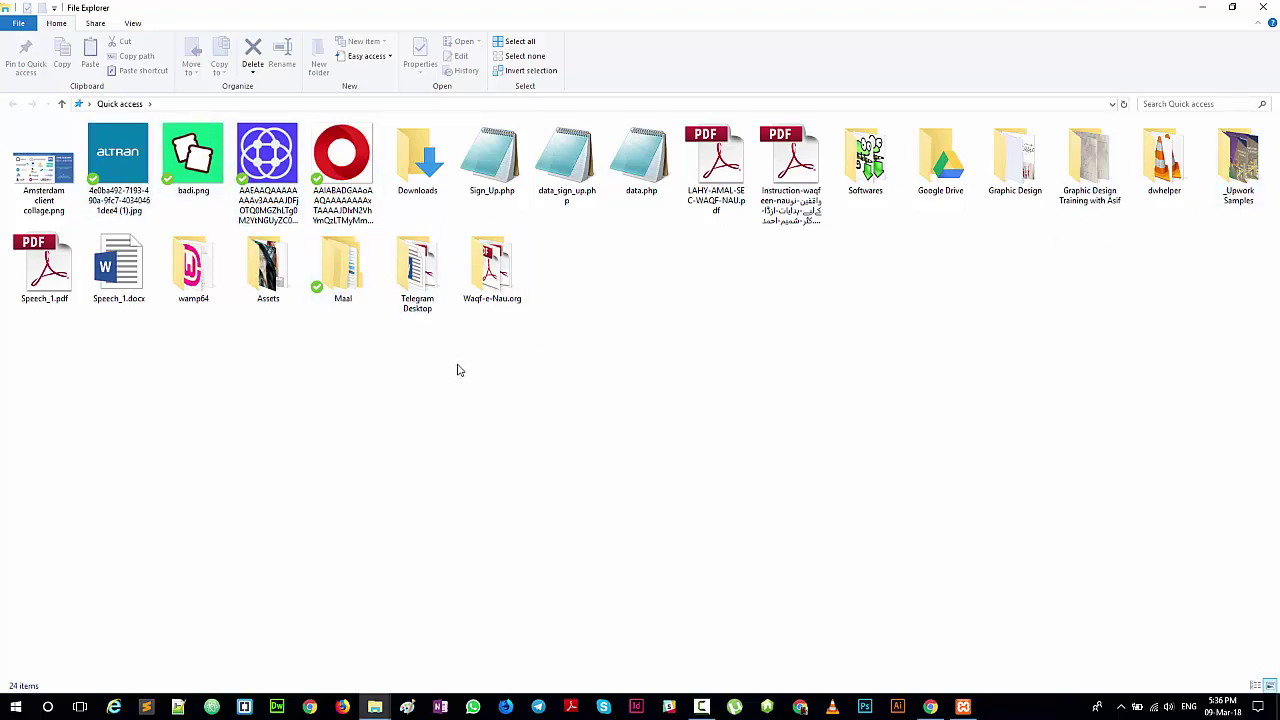
{"action": "right_click", "coordinate": [420, 373]}
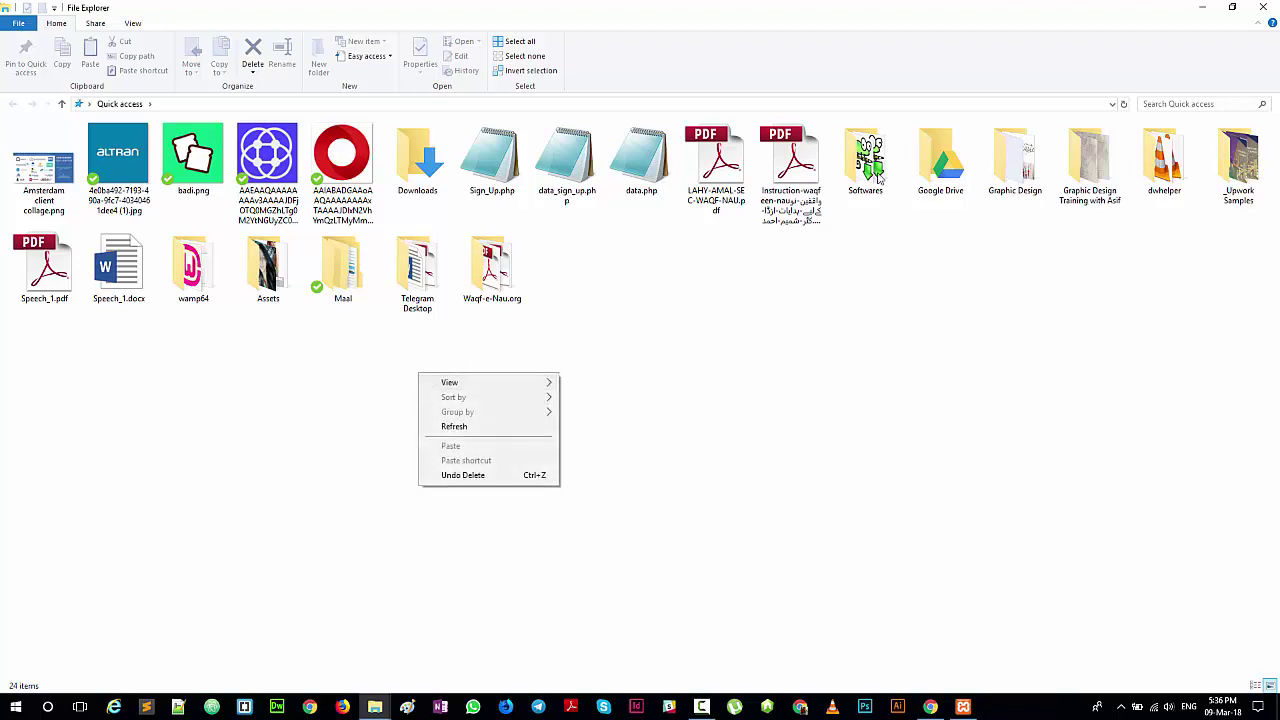
{"action": "left_click", "coordinate": [450, 165]}
{"action": "double_click", "coordinate": [450, 165]}
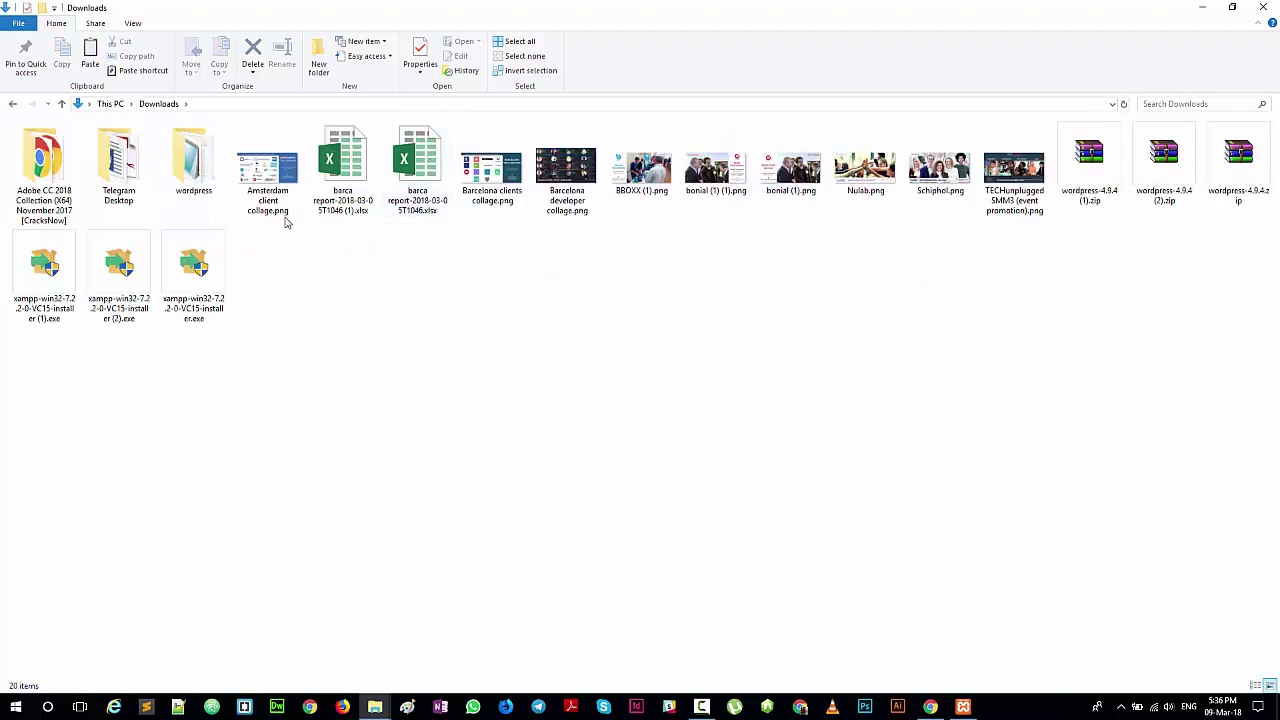
{"action": "left_click", "coordinate": [110, 104]}
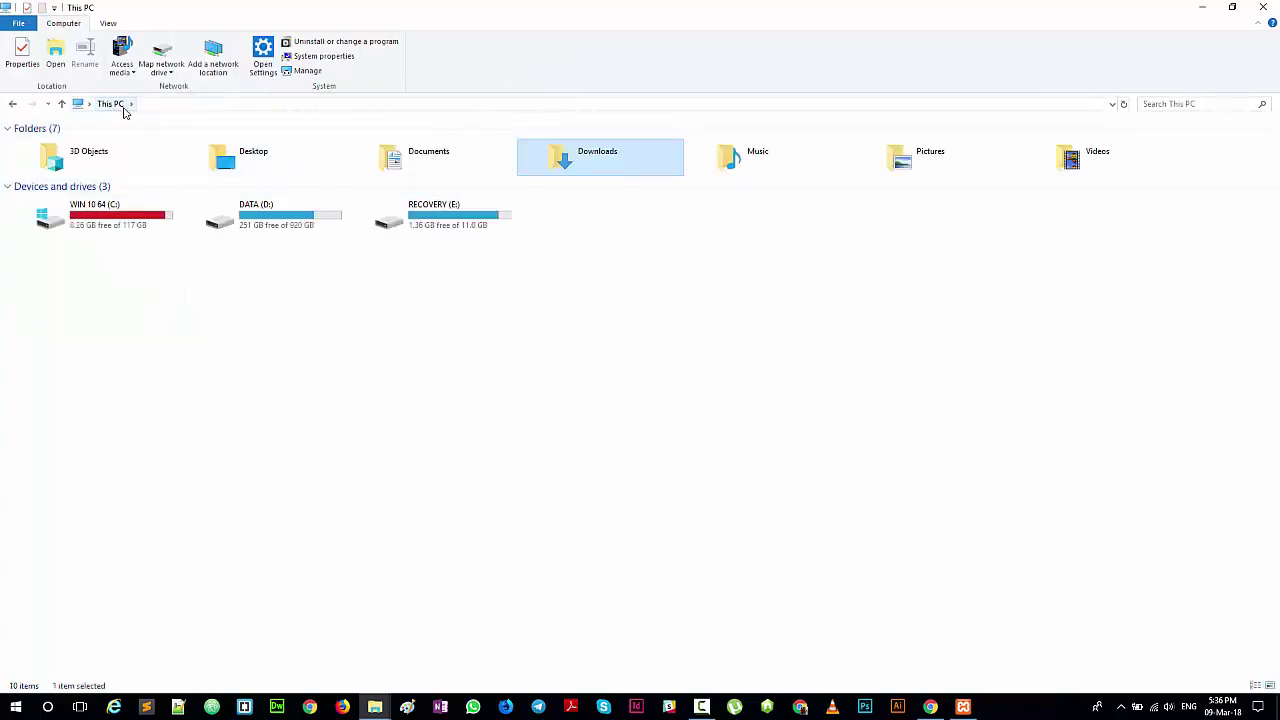
{"action": "double_click", "coordinate": [120, 229]}
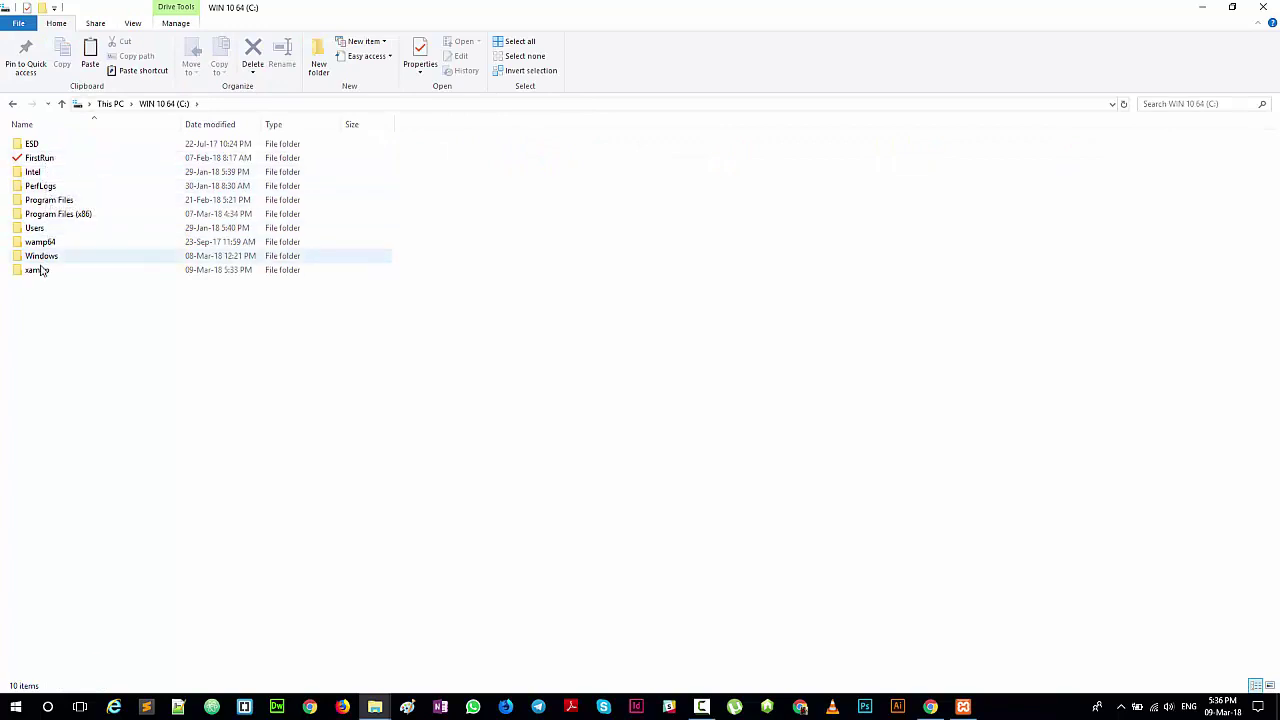
{"action": "double_click", "coordinate": [42, 270]}
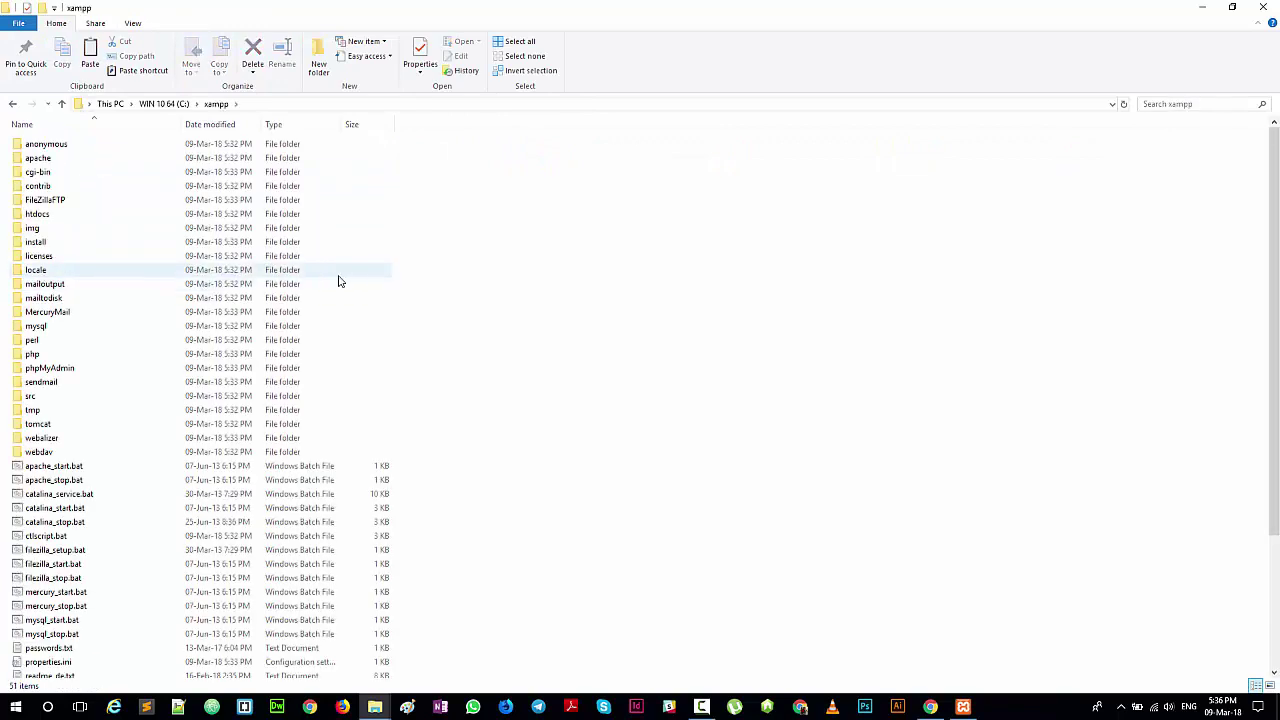
Step: Paste the wordpress folder into C:\xampp\htdocs and start renaming it
{"action": "double_click", "coordinate": [36, 215]}
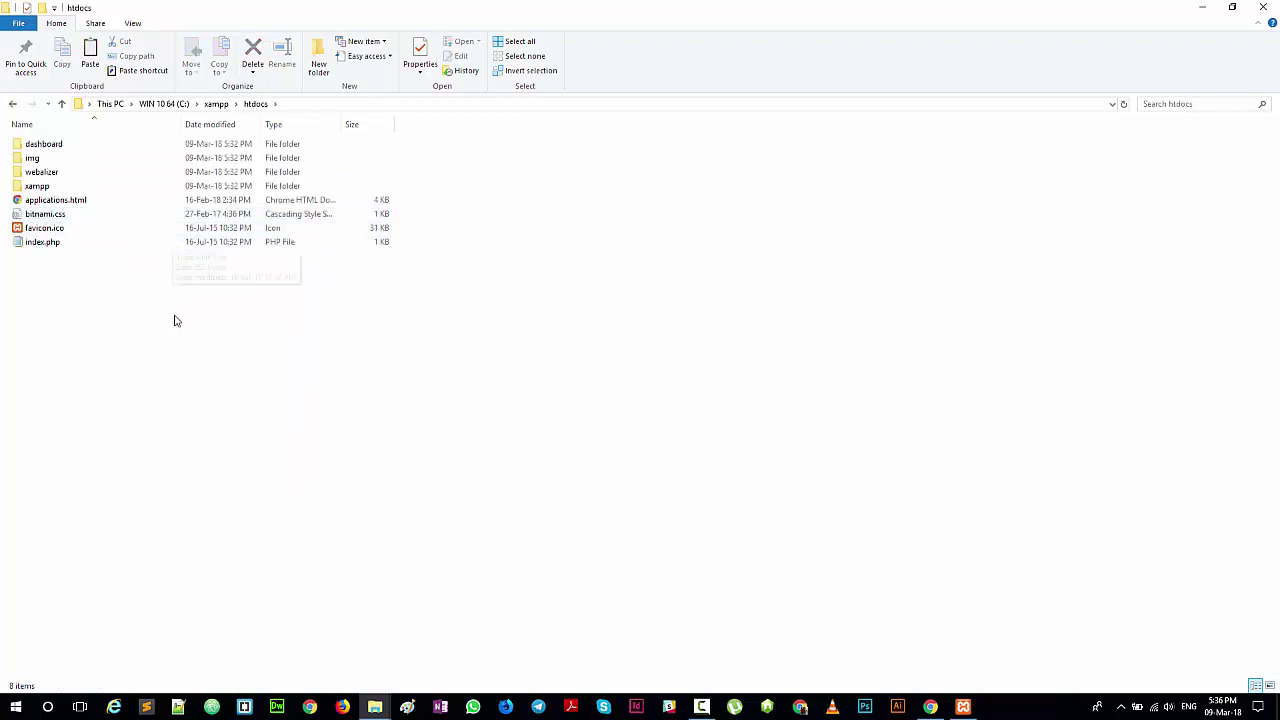
{"action": "right_click", "coordinate": [171, 327]}
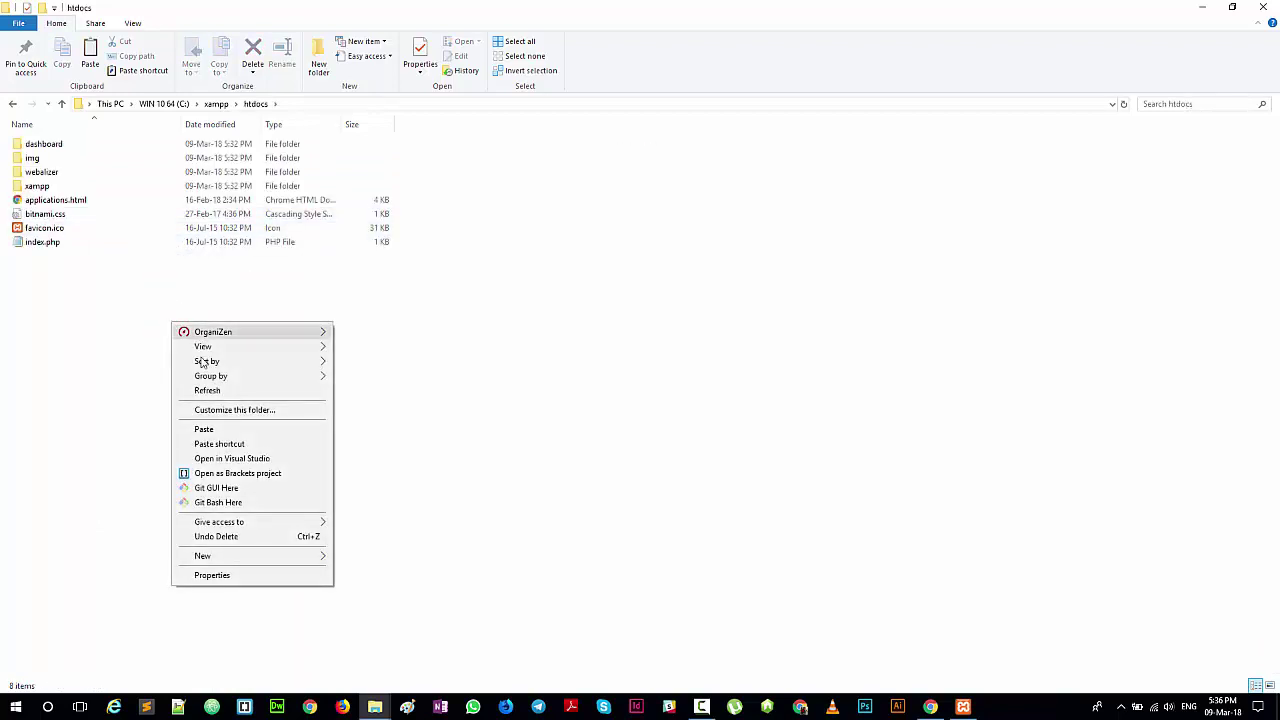
{"action": "left_click", "coordinate": [204, 429]}
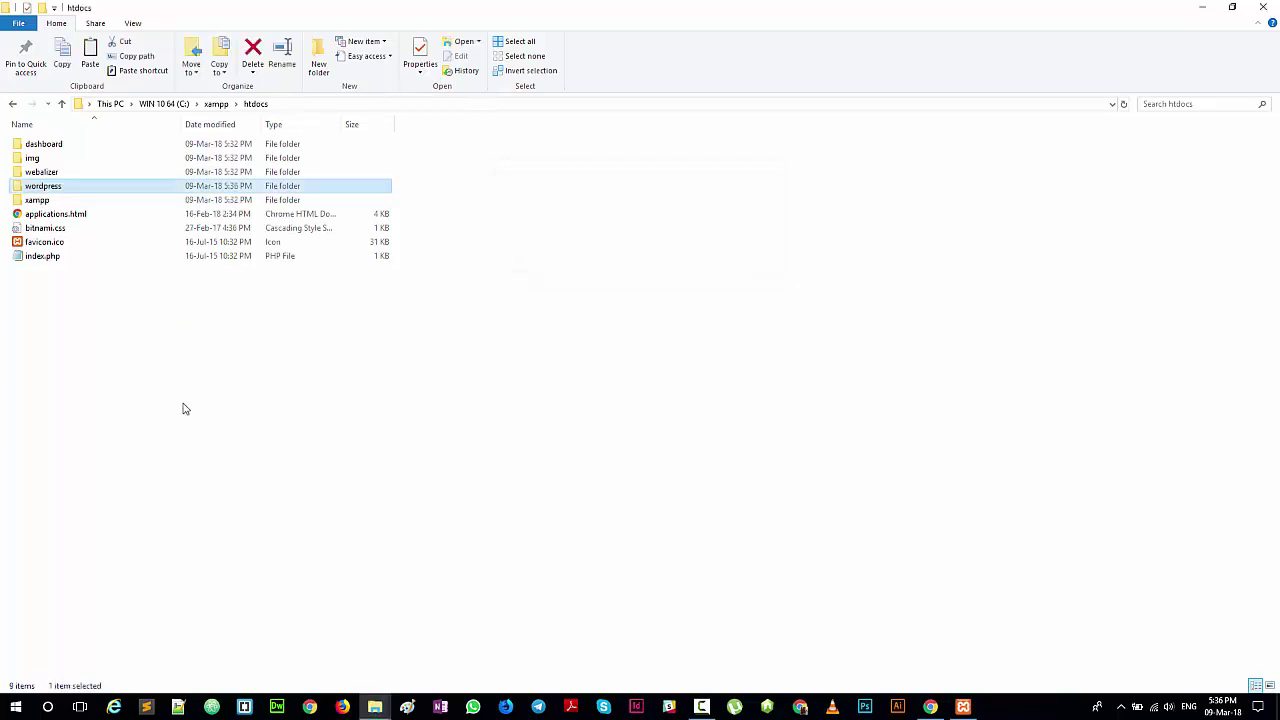
{"action": "right_click", "coordinate": [40, 190]}
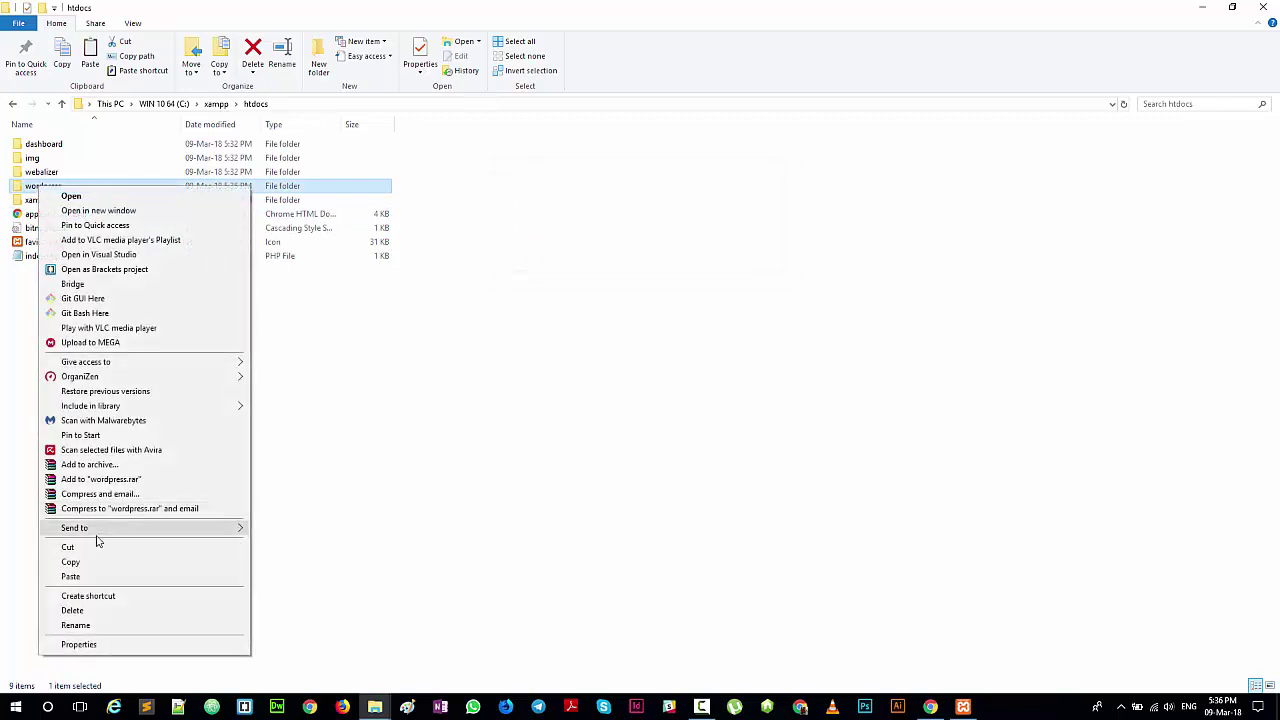
{"action": "left_click", "coordinate": [78, 625]}
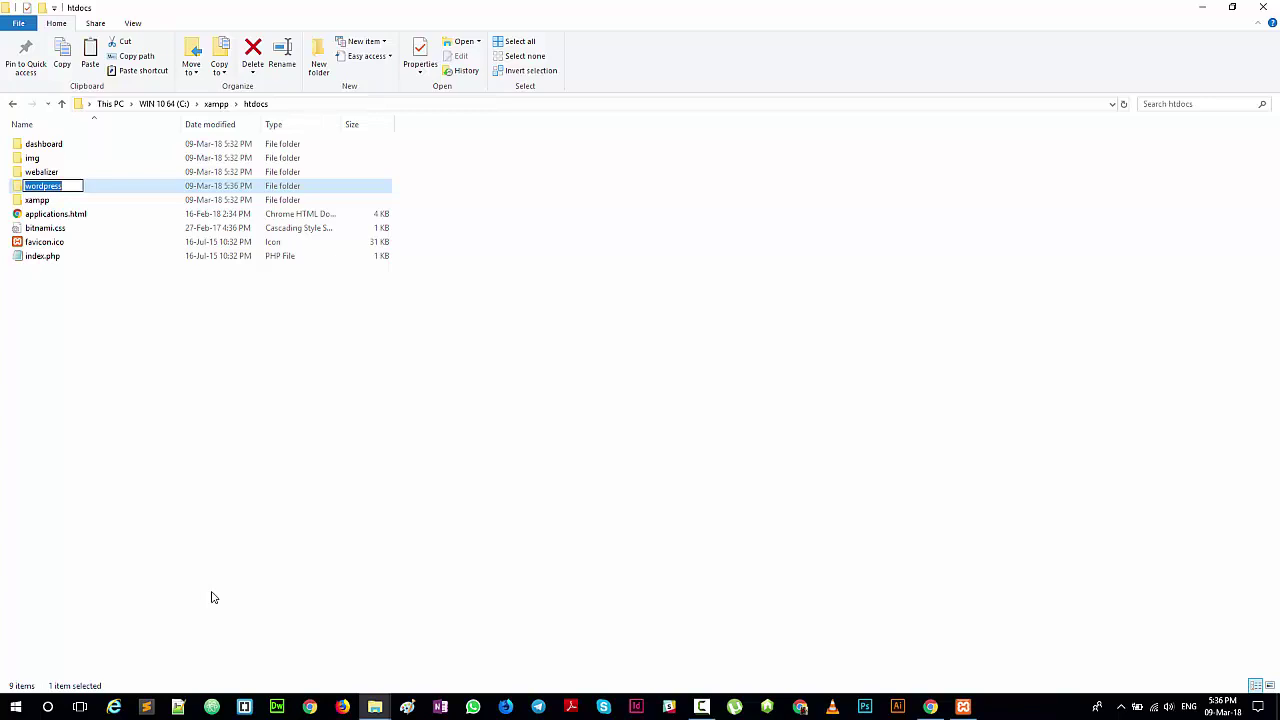
Step: Rename the htdocs wordpress folder to haris and check it holds 19 WordPress items
{"action": "type", "text": "haris"}
{"action": "key", "text": "Return"}
{"action": "double_click", "coordinate": [50, 160]}
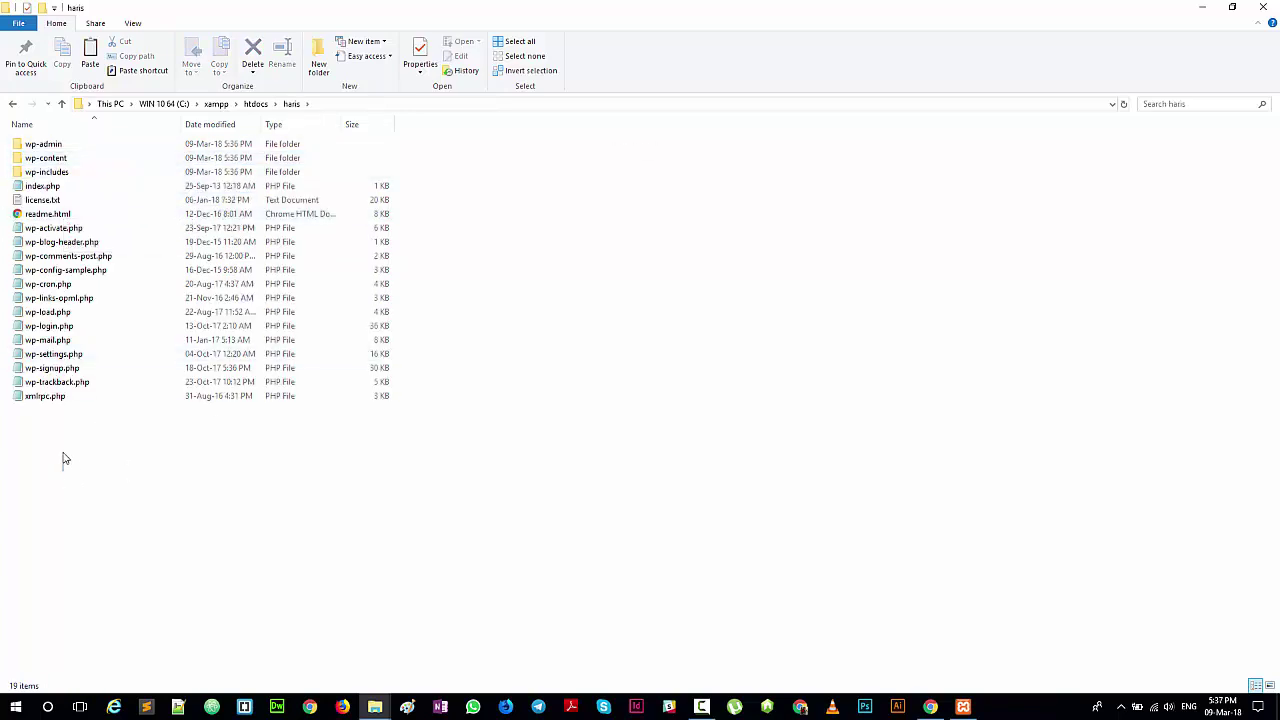
{"action": "left_click_drag", "start_coordinate": [63, 462], "coordinate": [172, 117]}
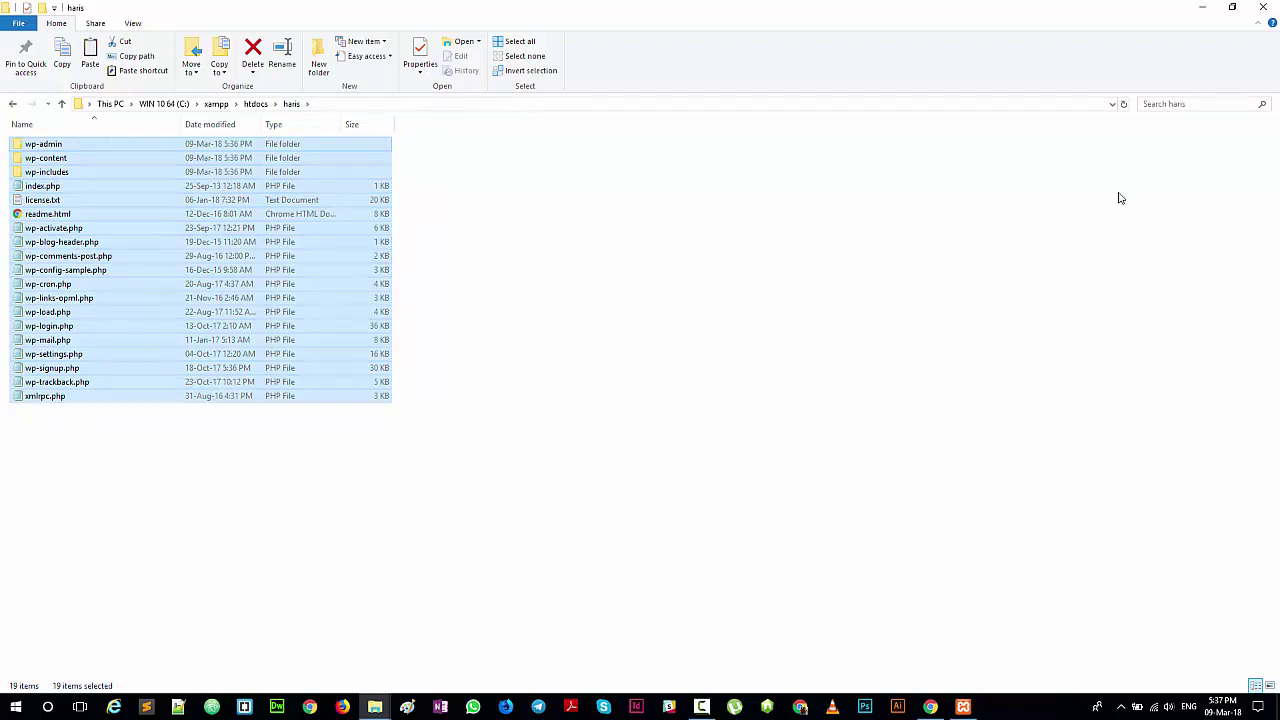
{"action": "left_click", "coordinate": [1087, 218]}
{"action": "left_click", "coordinate": [256, 104]}
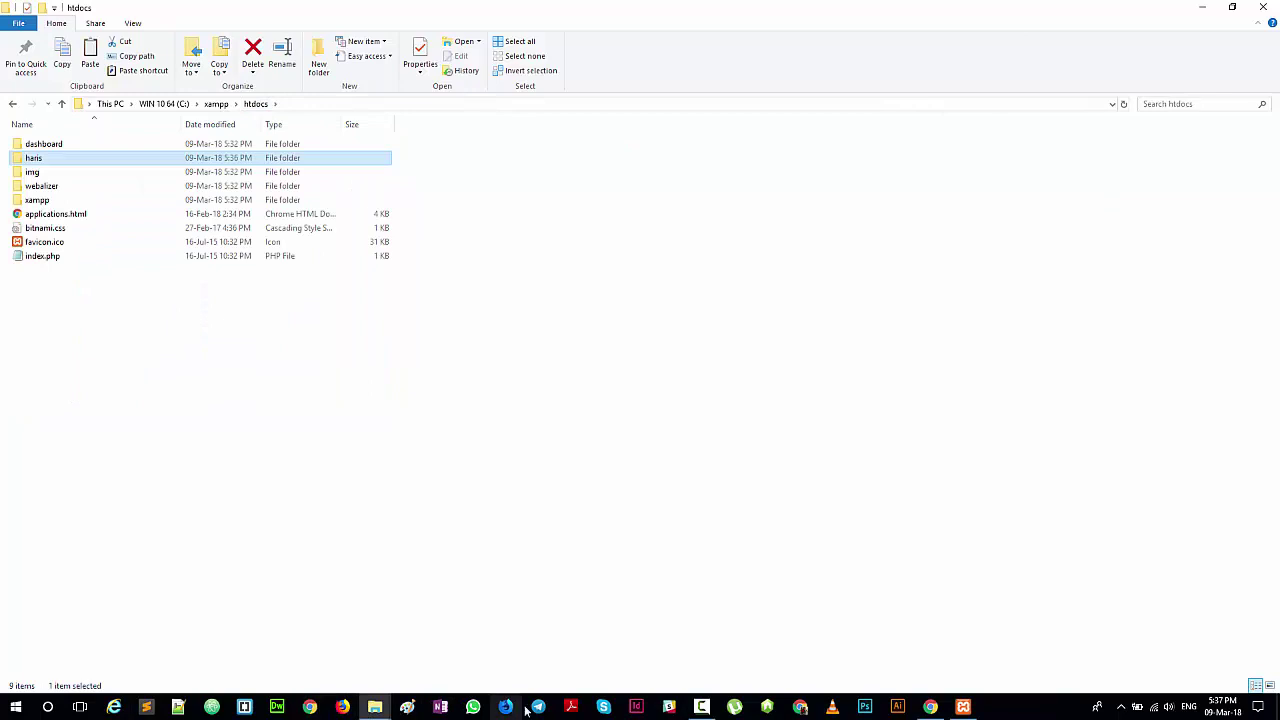
{"action": "left_click", "coordinate": [935, 710]}
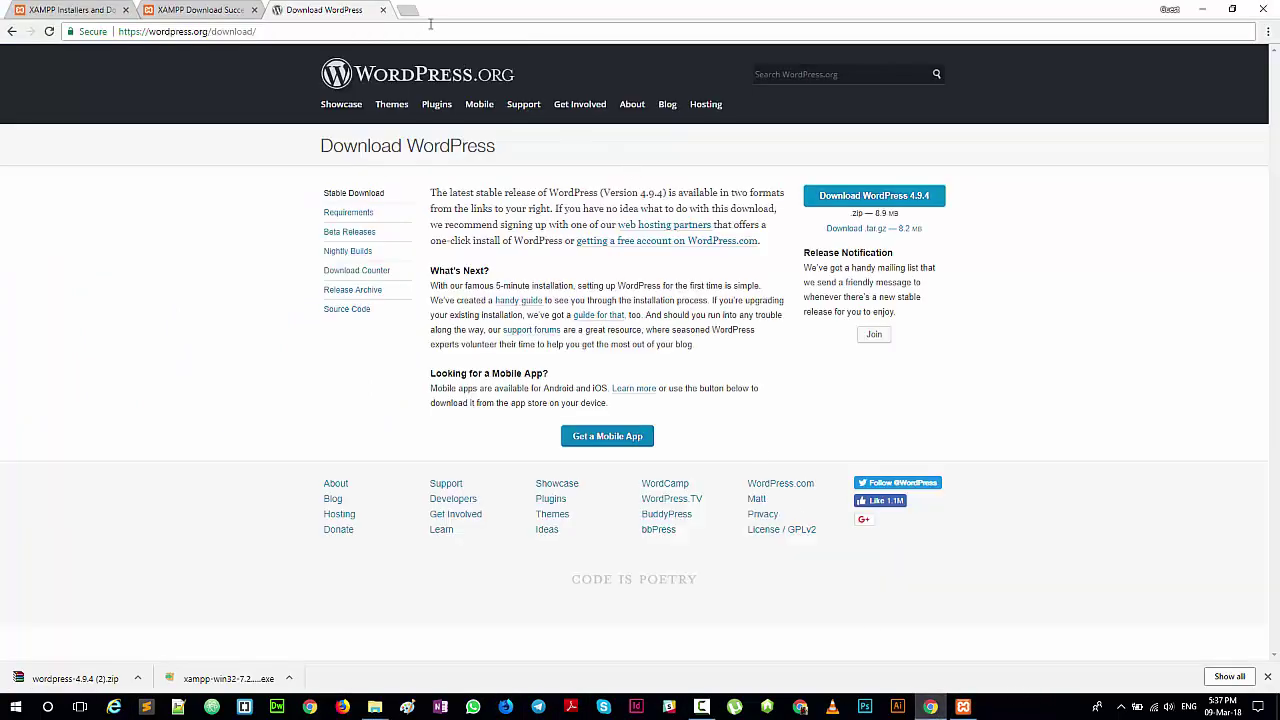
Step: Load and reload localhost in a new Chrome tab, getting ERR_CONNECTION_REFUSED
{"action": "left_click", "coordinate": [410, 12]}
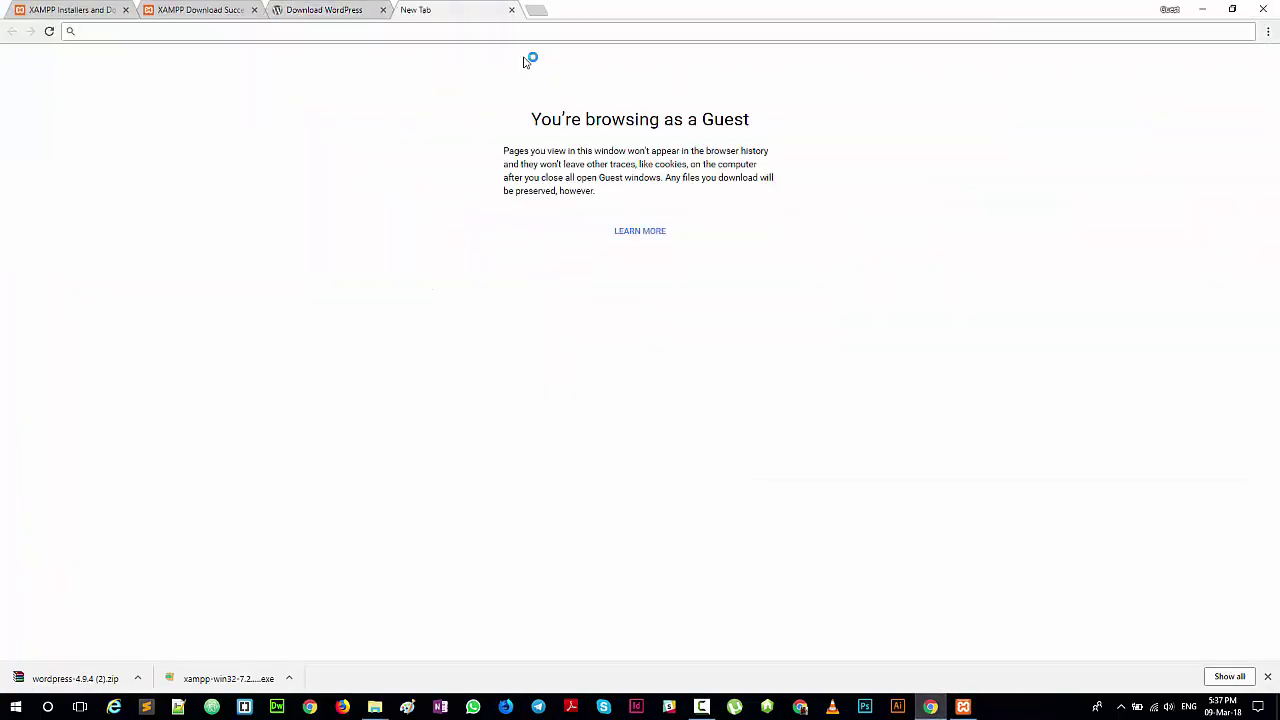
{"action": "type", "text": "loca"}
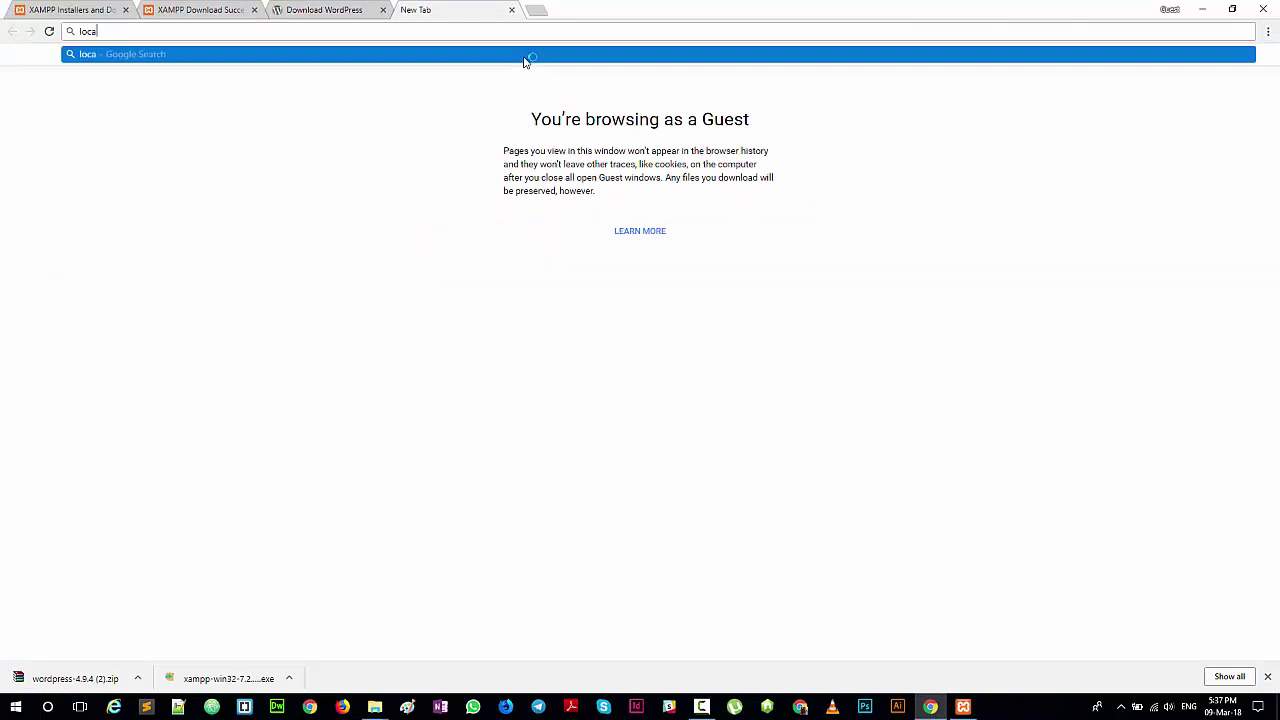
{"action": "type", "text": "lhost"}
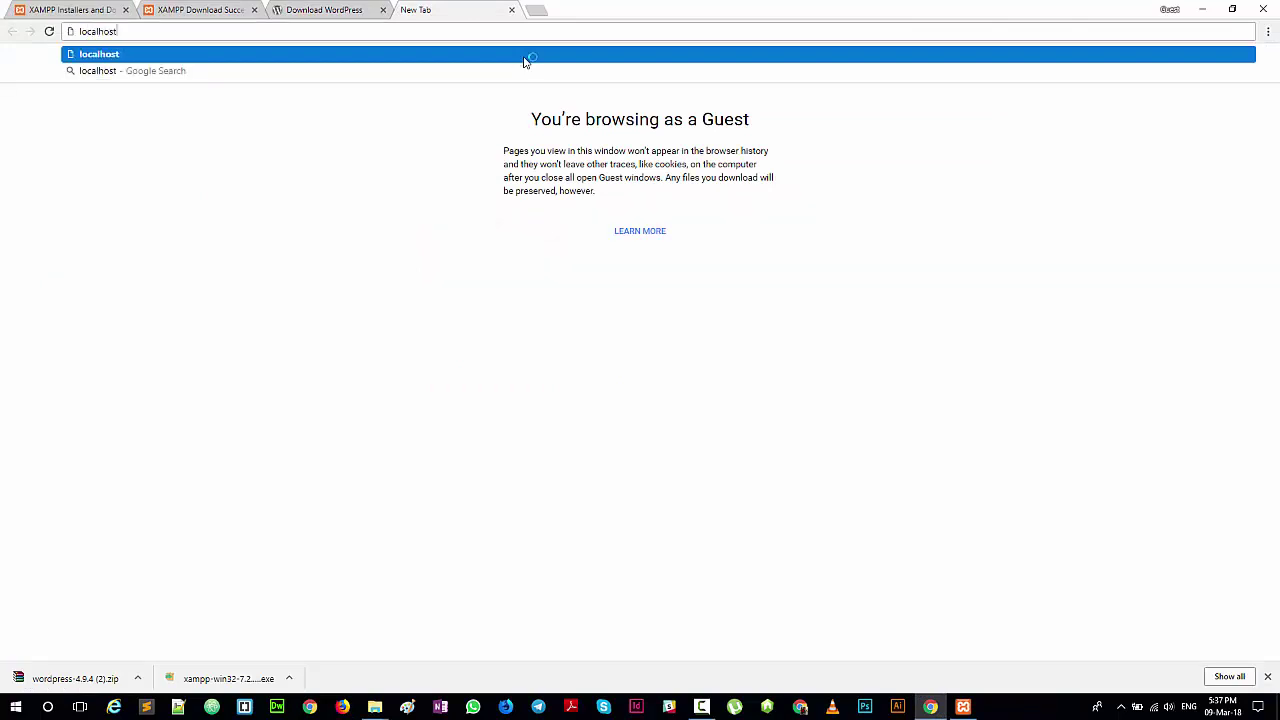
{"action": "key", "text": "Return"}
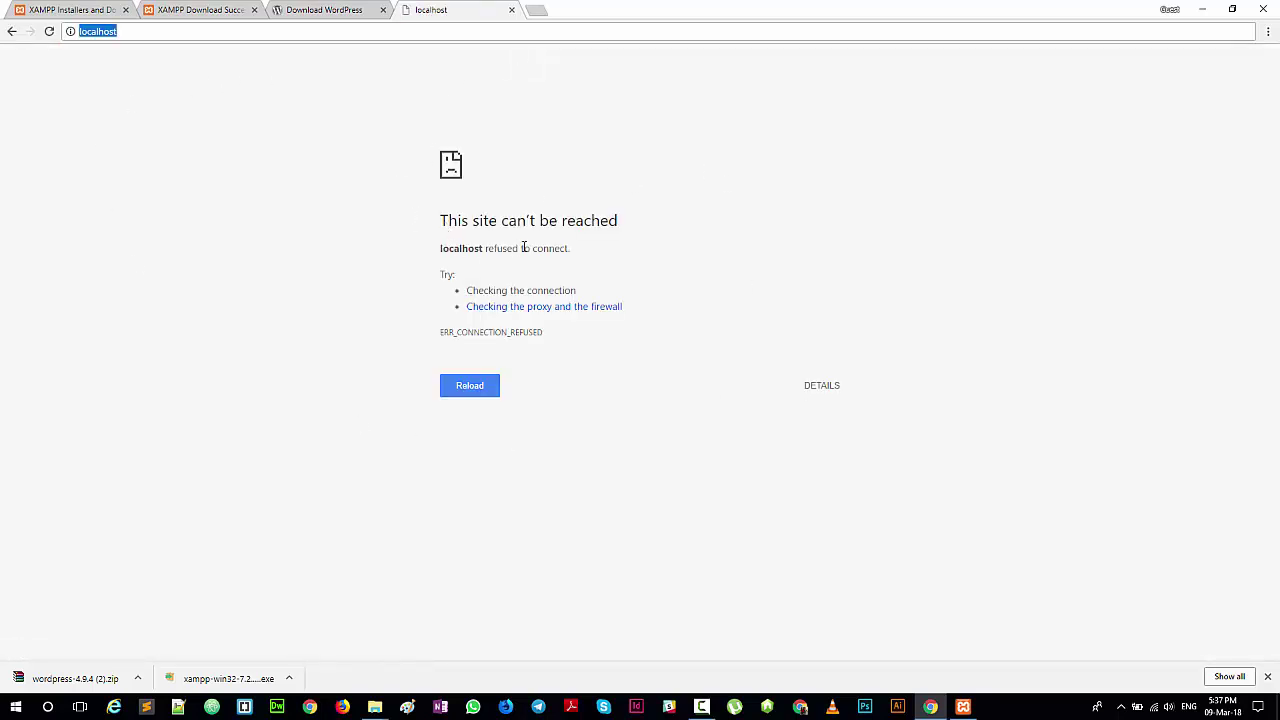
{"action": "key", "text": "F5"}
Step: Start the Apache and MySQL servers in the XAMPP Control Panel
{"action": "mouse_move", "coordinate": [963, 705]}
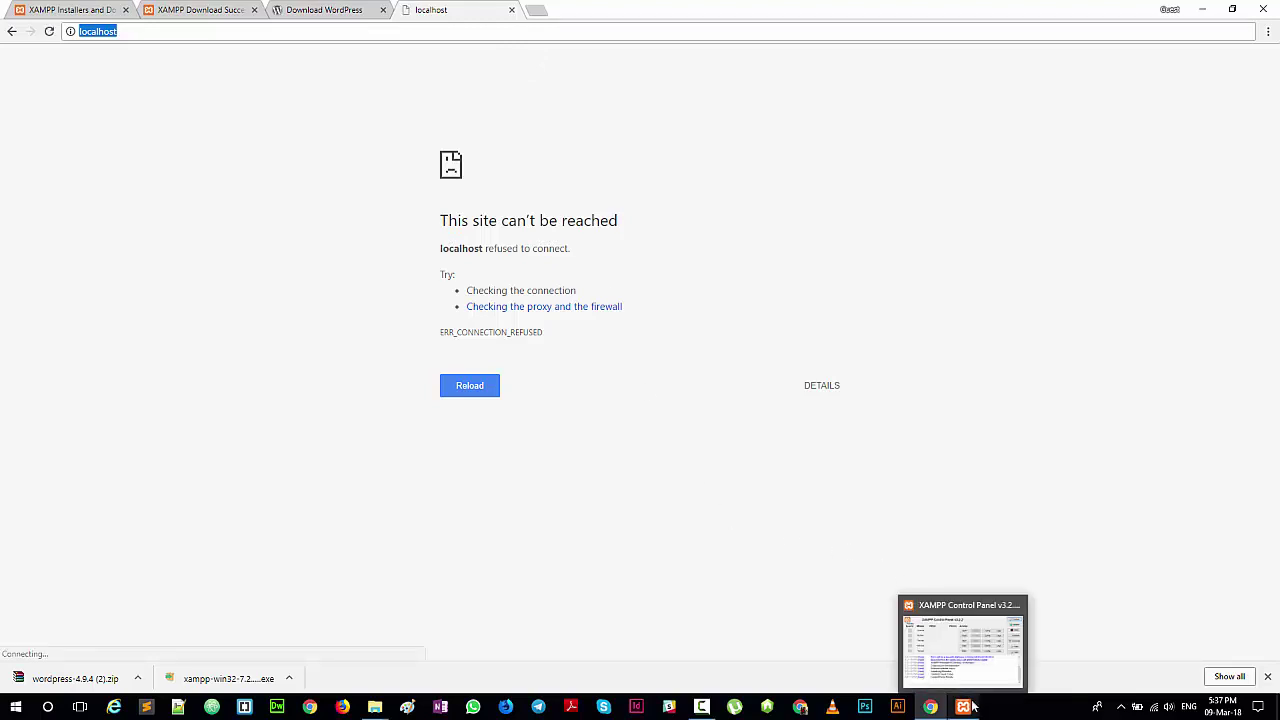
{"action": "left_click", "coordinate": [977, 659]}
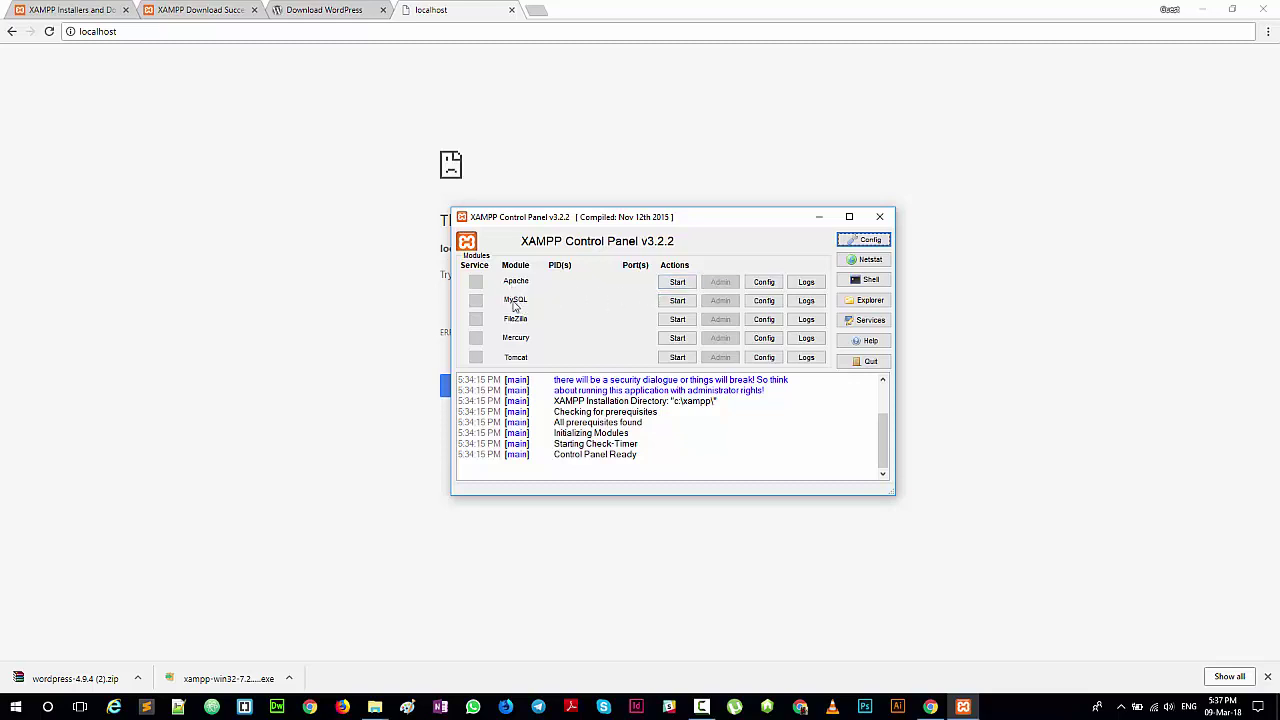
{"action": "left_click", "coordinate": [674, 289]}
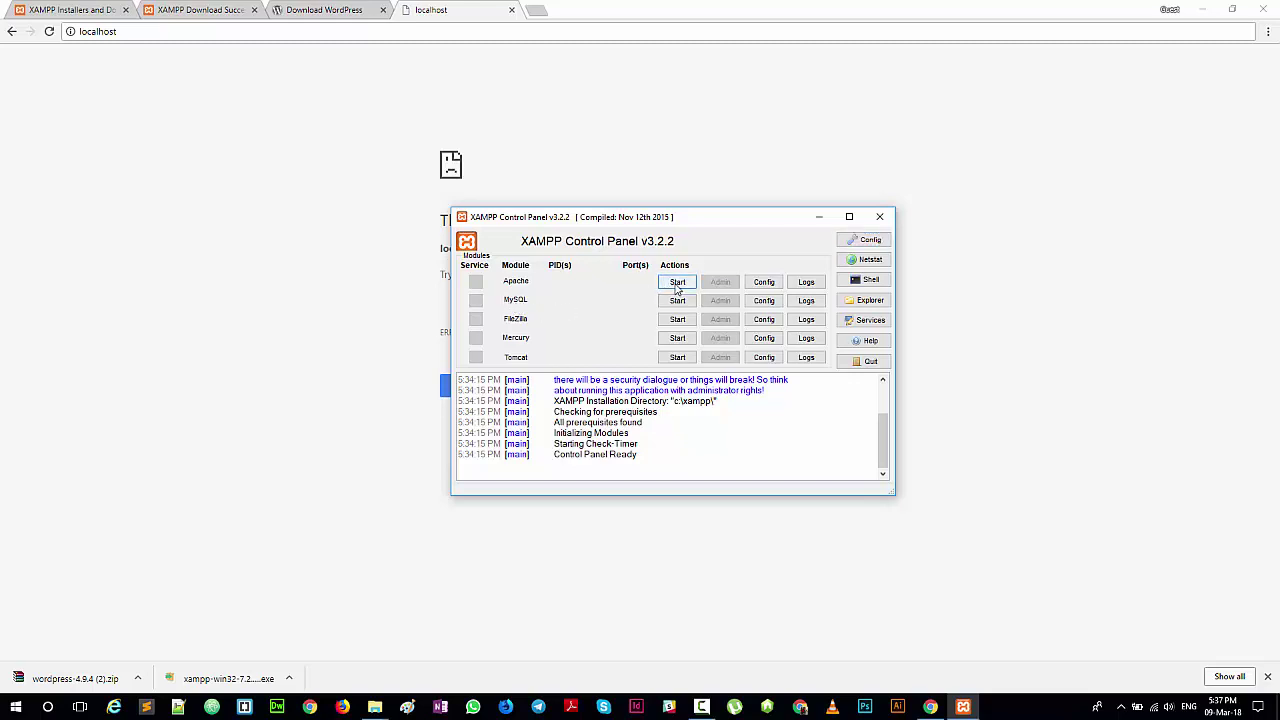
{"action": "left_click", "coordinate": [677, 301]}
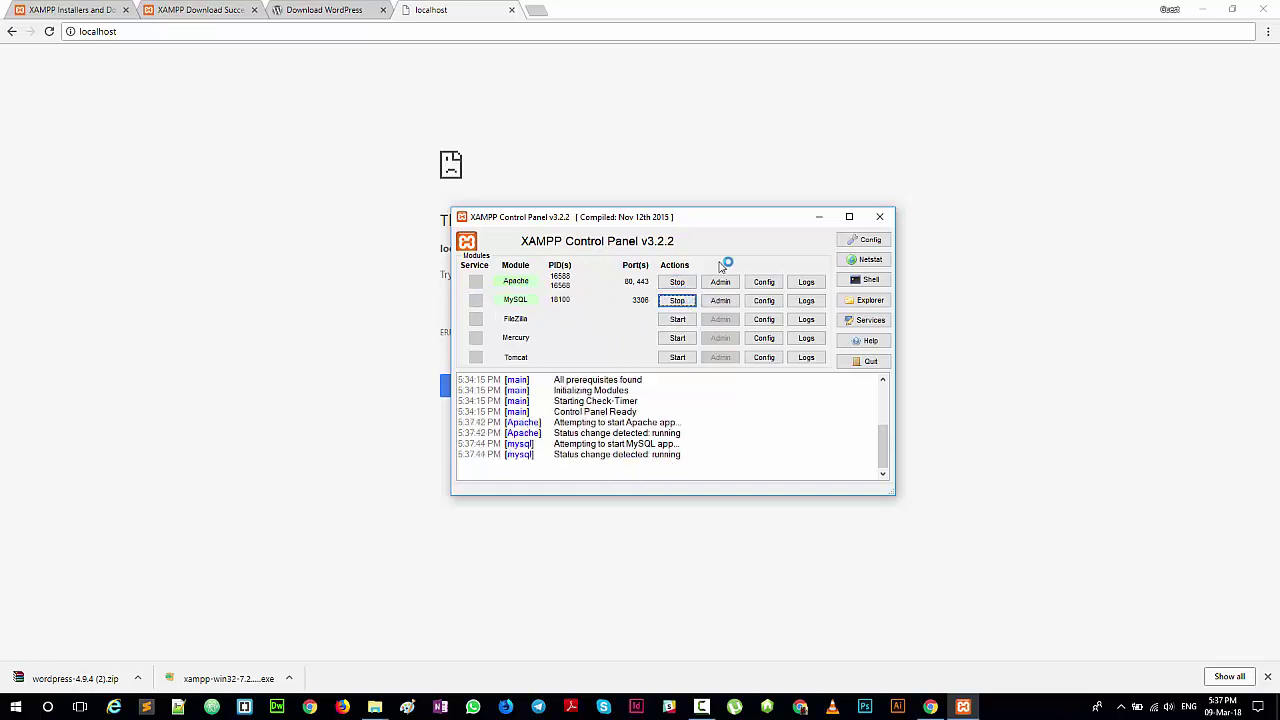
{"action": "left_click", "coordinate": [819, 216]}
{"action": "left_click", "coordinate": [138, 34]}
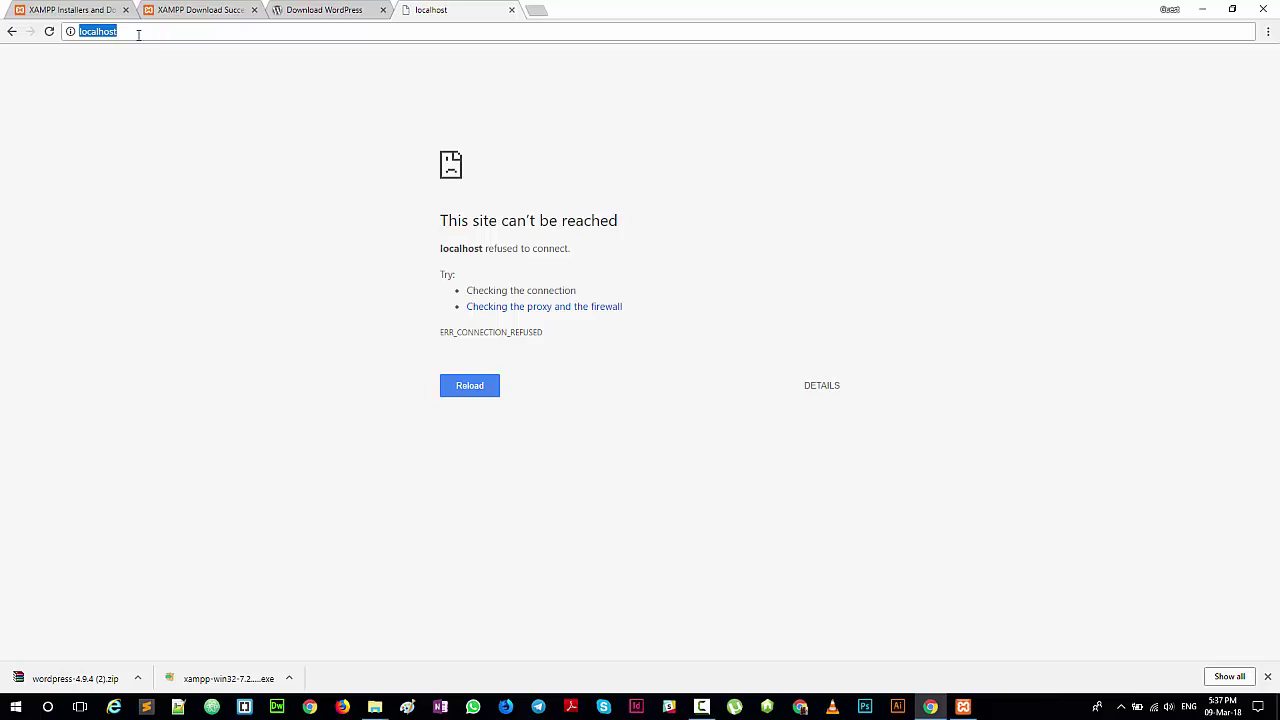
Step: Reload localhost to reach the 'Welcome to XAMPP for Windows 7.2.2' dashboard
{"action": "key", "text": "Return"}
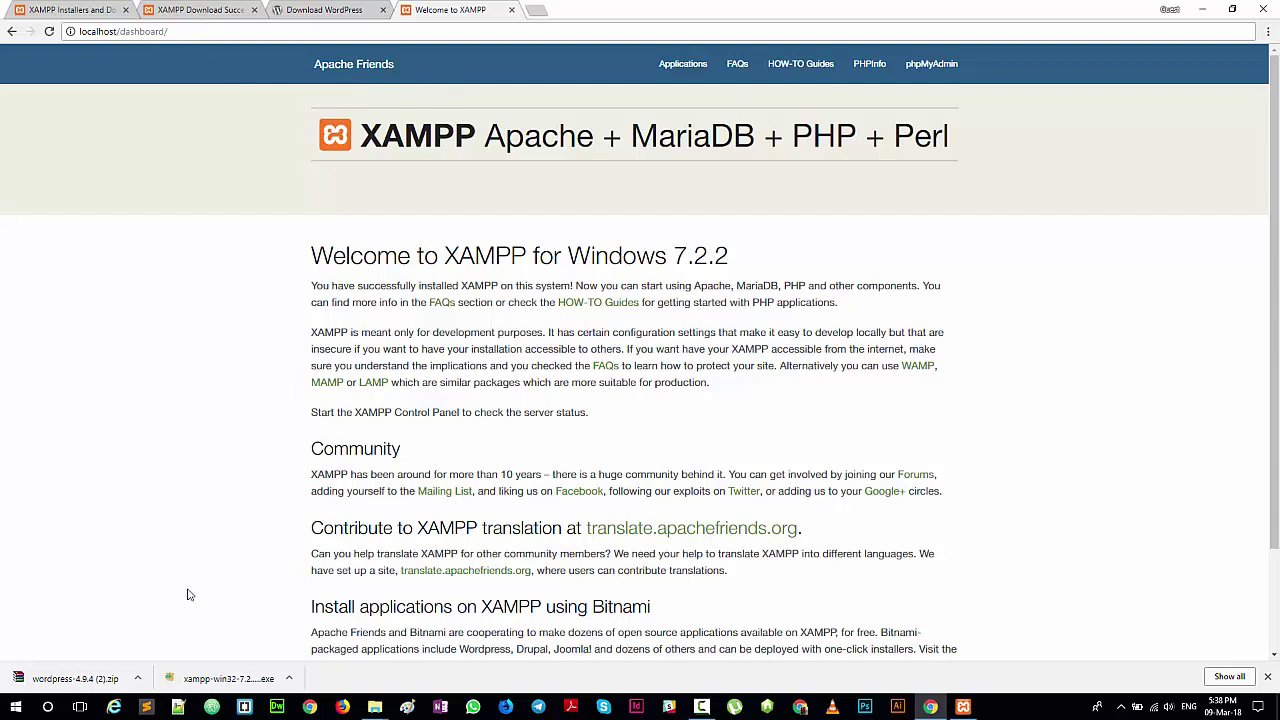
{"action": "mouse_move", "coordinate": [375, 707]}
{"action": "left_click", "coordinate": [431, 643]}
{"action": "left_click", "coordinate": [166, 31]}
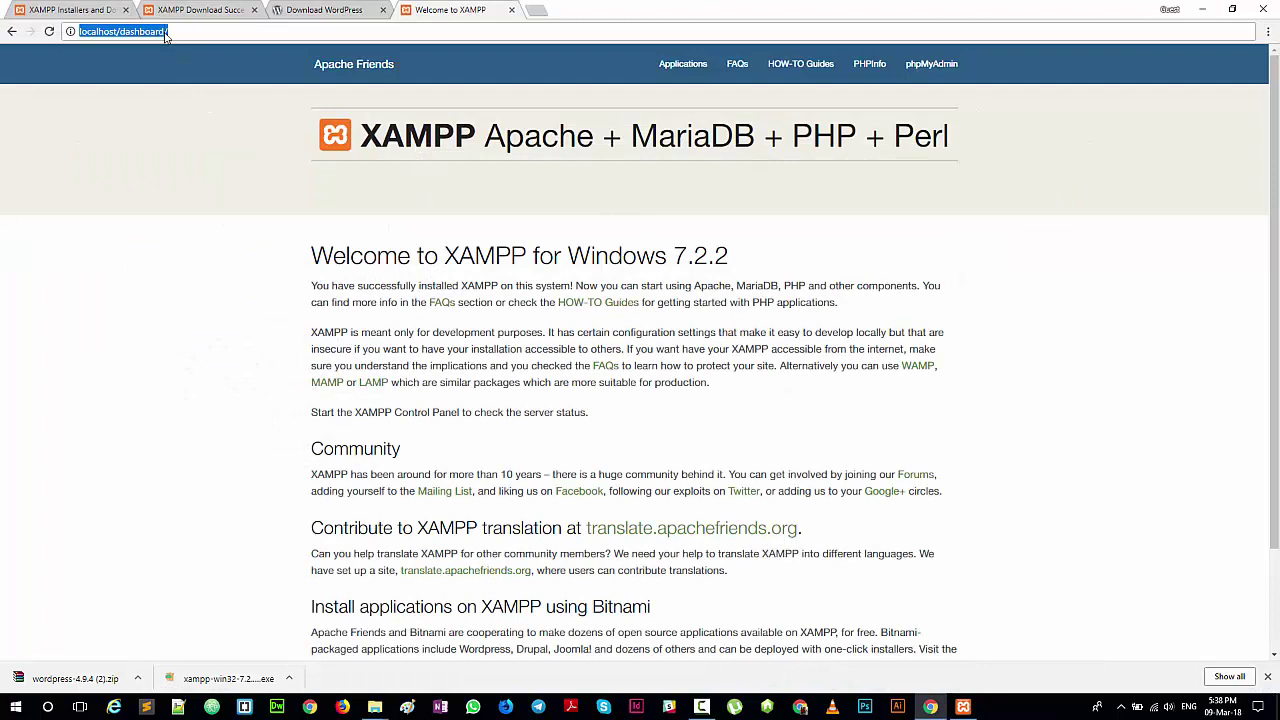
Step: Load localhost/haris in a new tab and continue WordPress setup in English (United States)
{"action": "left_click", "coordinate": [541, 11]}
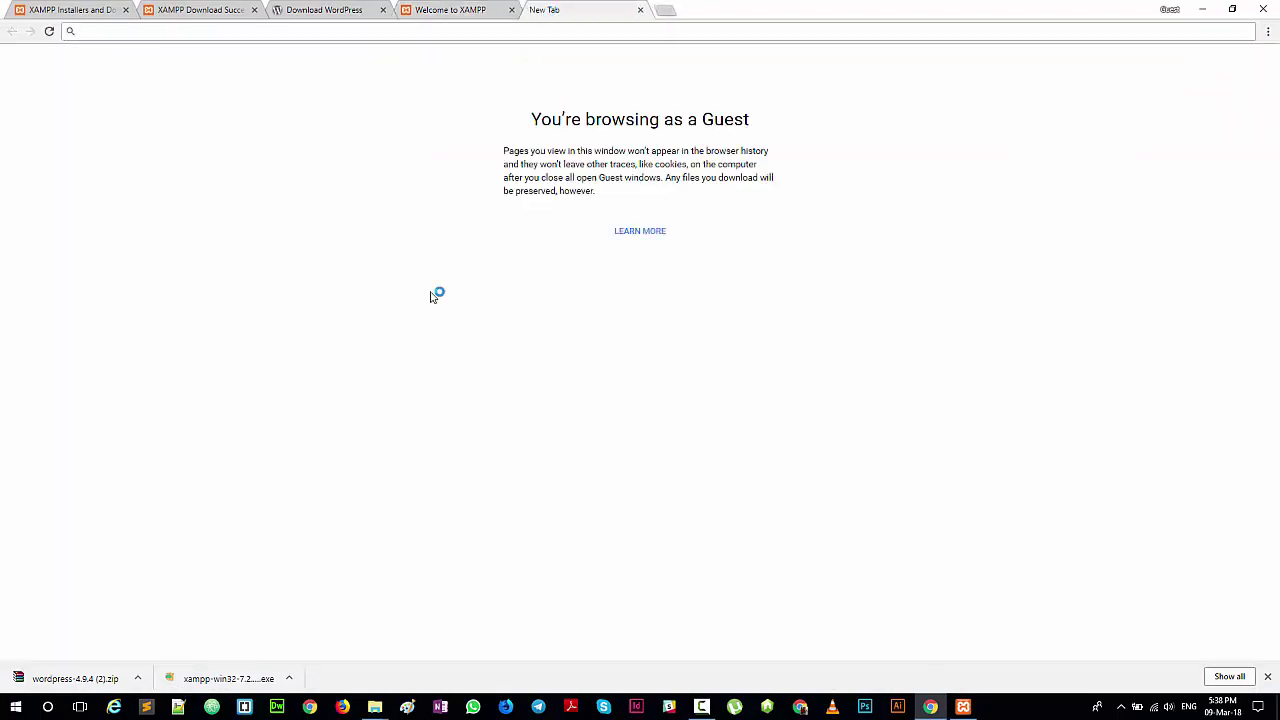
{"action": "type", "text": "loca"}
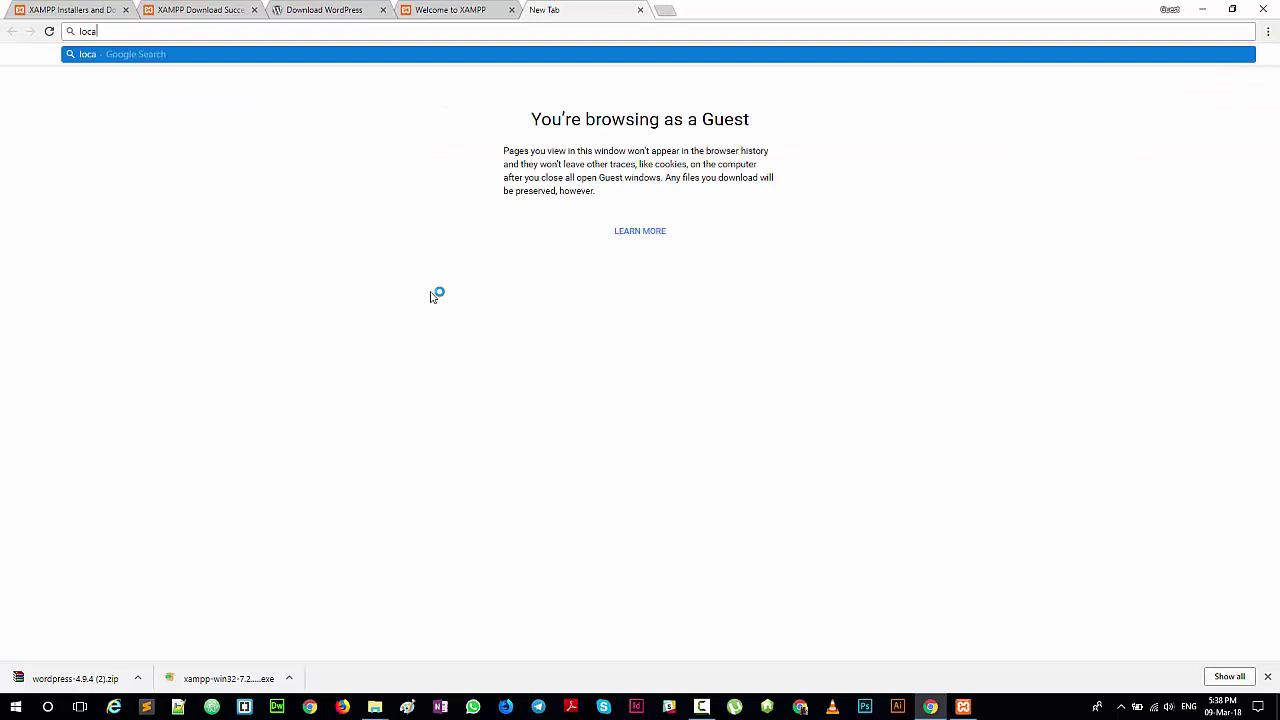
{"action": "type", "text": "lhost"}
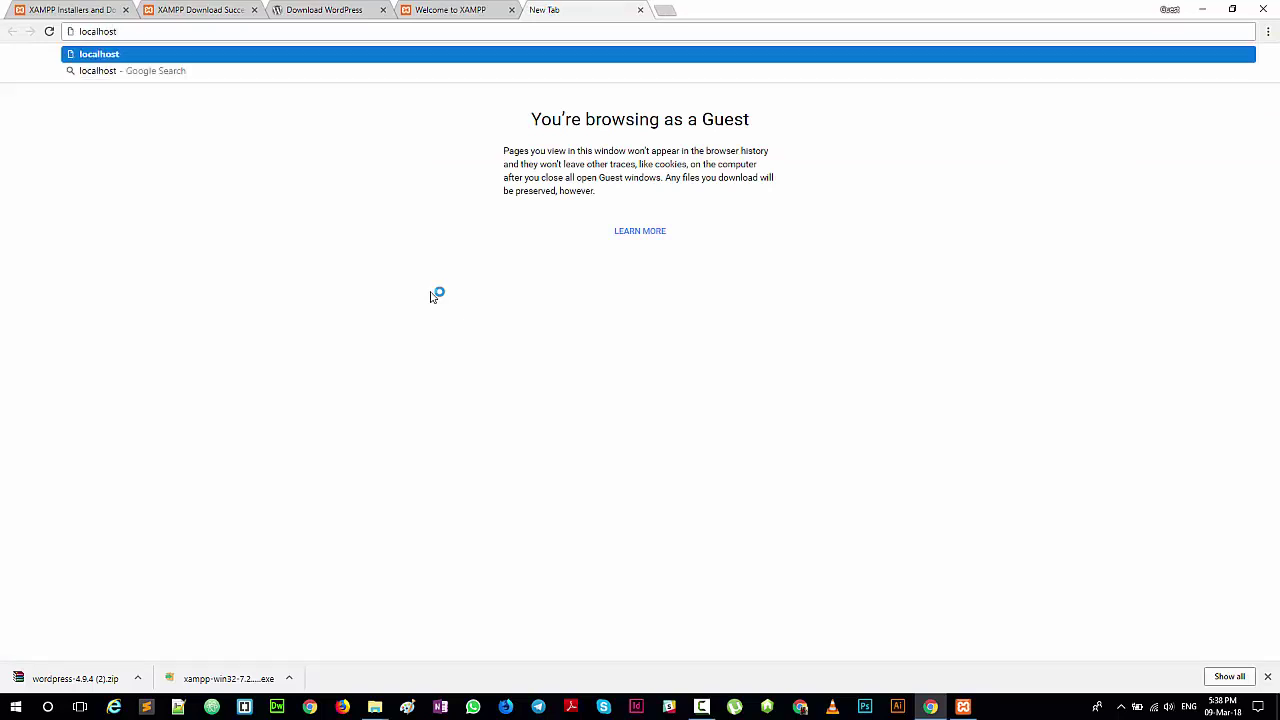
{"action": "type", "text": "/haris"}
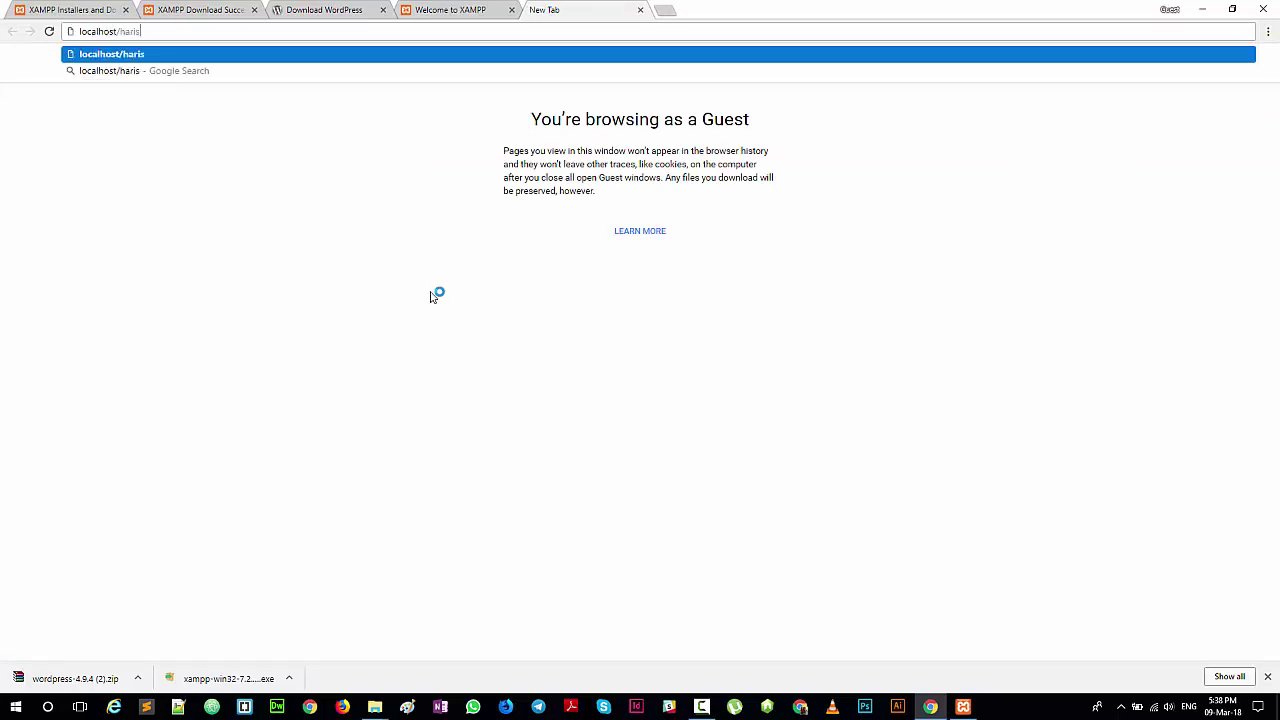
{"action": "key", "text": "Return"}
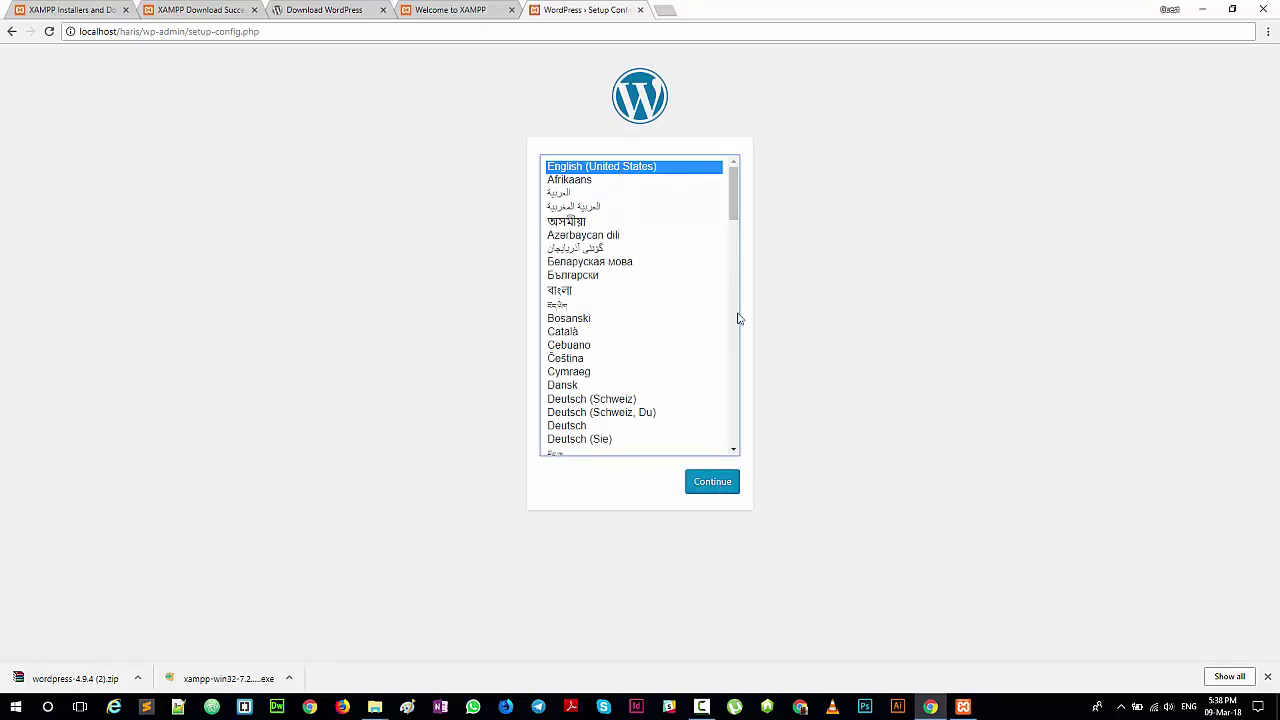
{"action": "left_click", "coordinate": [718, 484]}
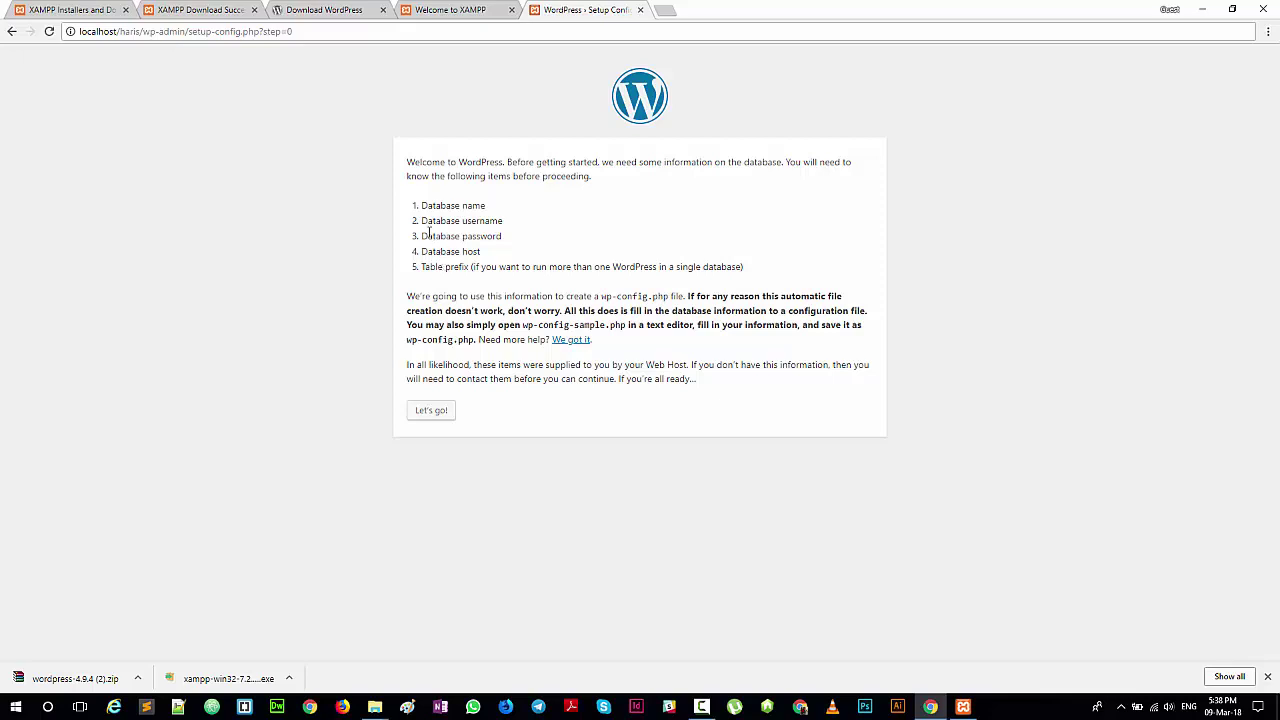
Step: Review the list of required database details, then proceed to the database connection form
{"action": "left_click_drag", "start_coordinate": [421, 205], "coordinate": [505, 238]}
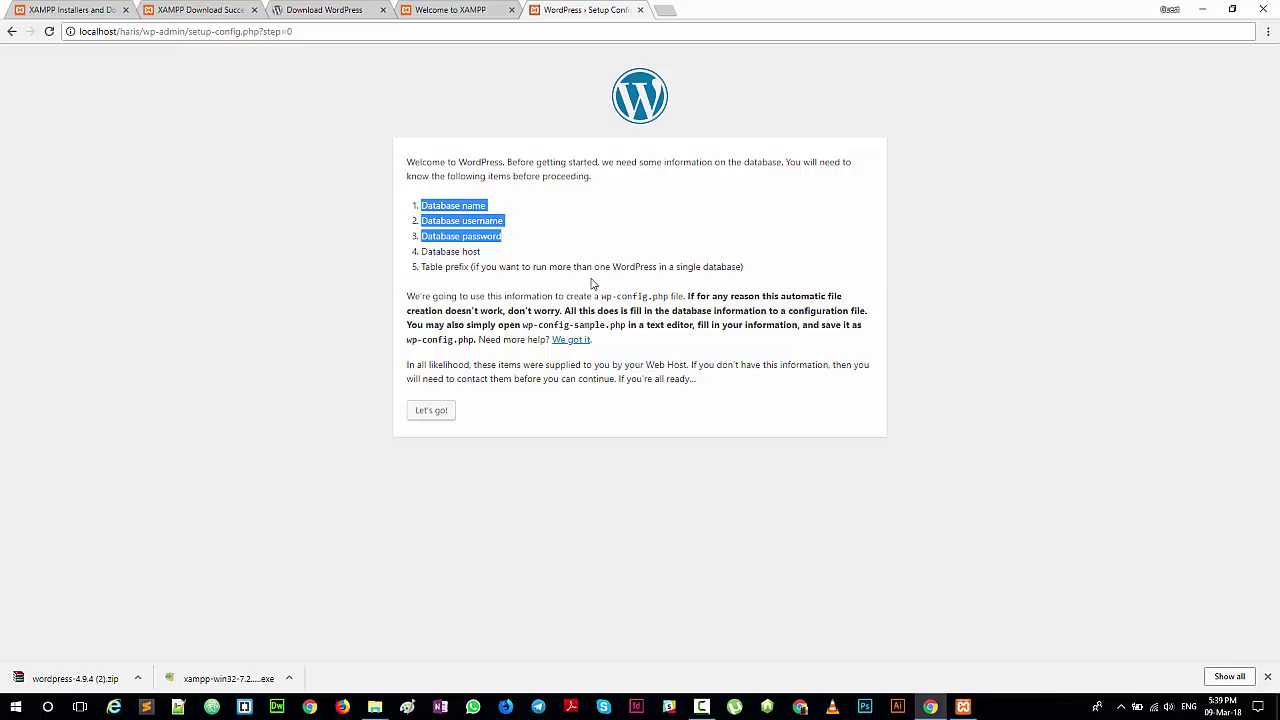
{"action": "left_click", "coordinate": [556, 285]}
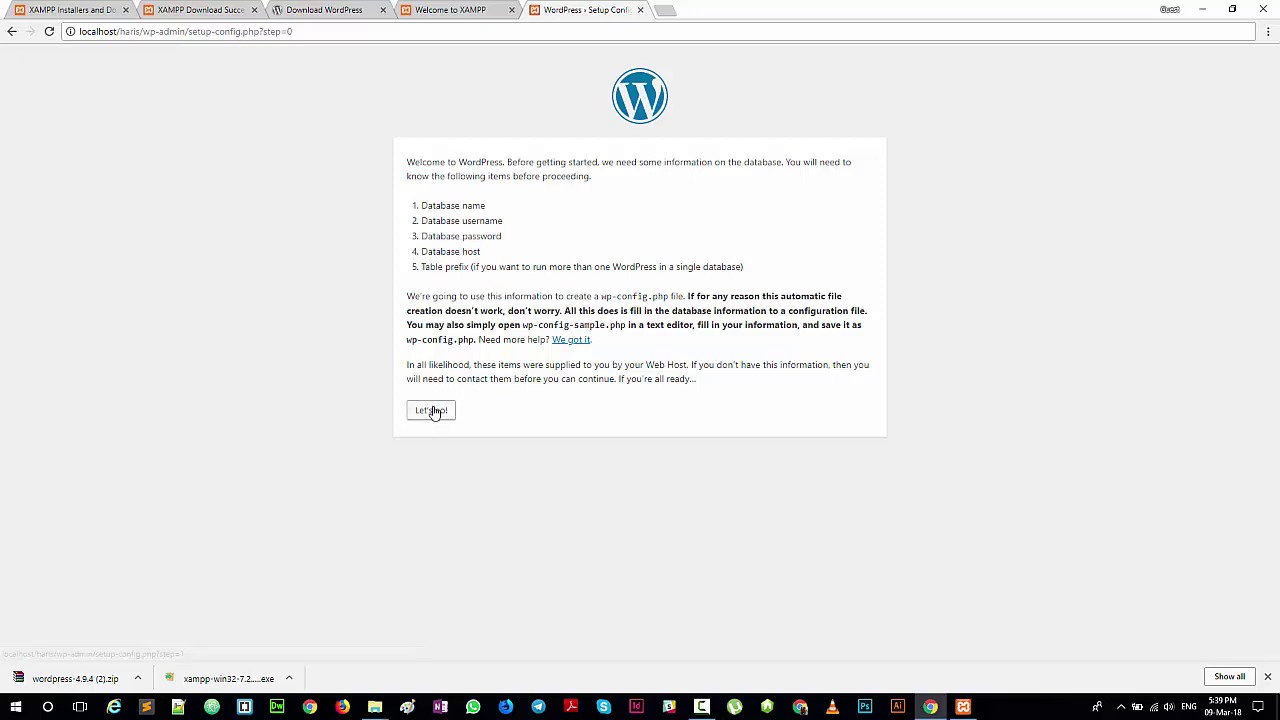
{"action": "left_click", "coordinate": [433, 411]}
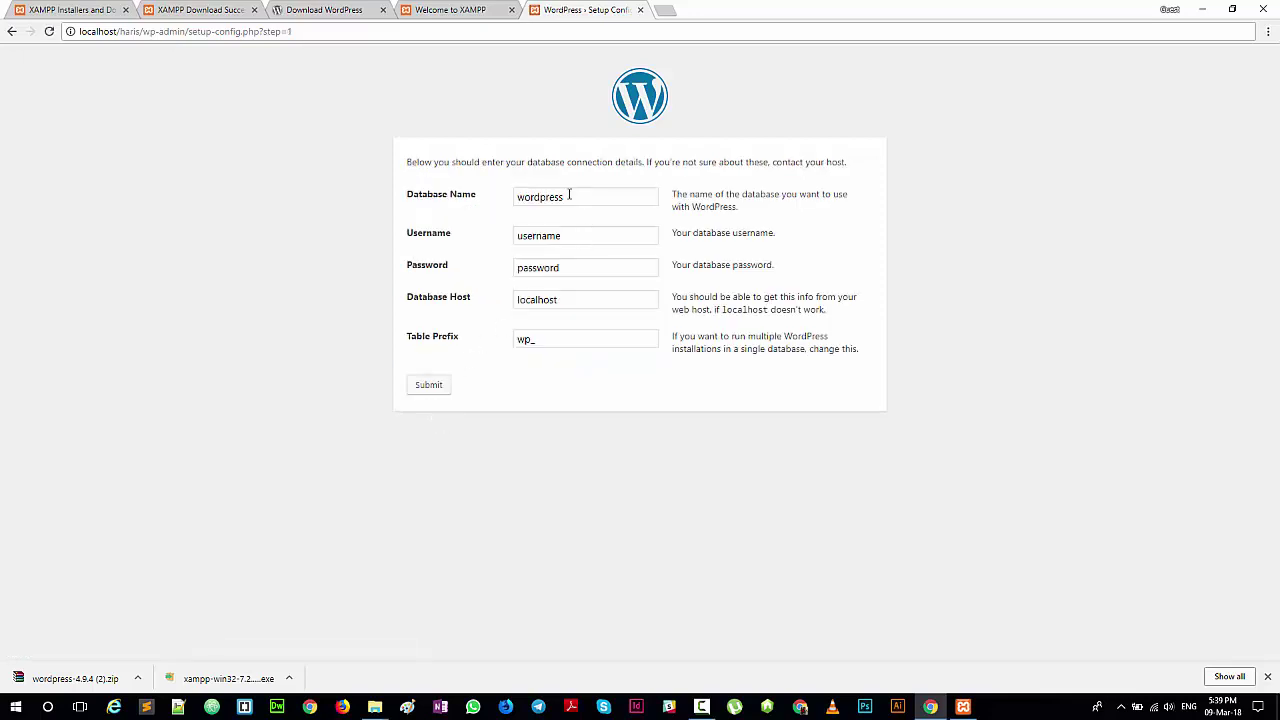
Step: Submit database name haris, username root and a blank password, producing a 'Can't select database' error
{"action": "left_click", "coordinate": [569, 195]}
{"action": "left_click_drag", "start_coordinate": [569, 196], "coordinate": [513, 204]}
{"action": "key", "text": "BackSpace"}
{"action": "type", "text": "haris"}
{"action": "left_click", "coordinate": [574, 236]}
{"action": "key", "text": "ctrl+a"}
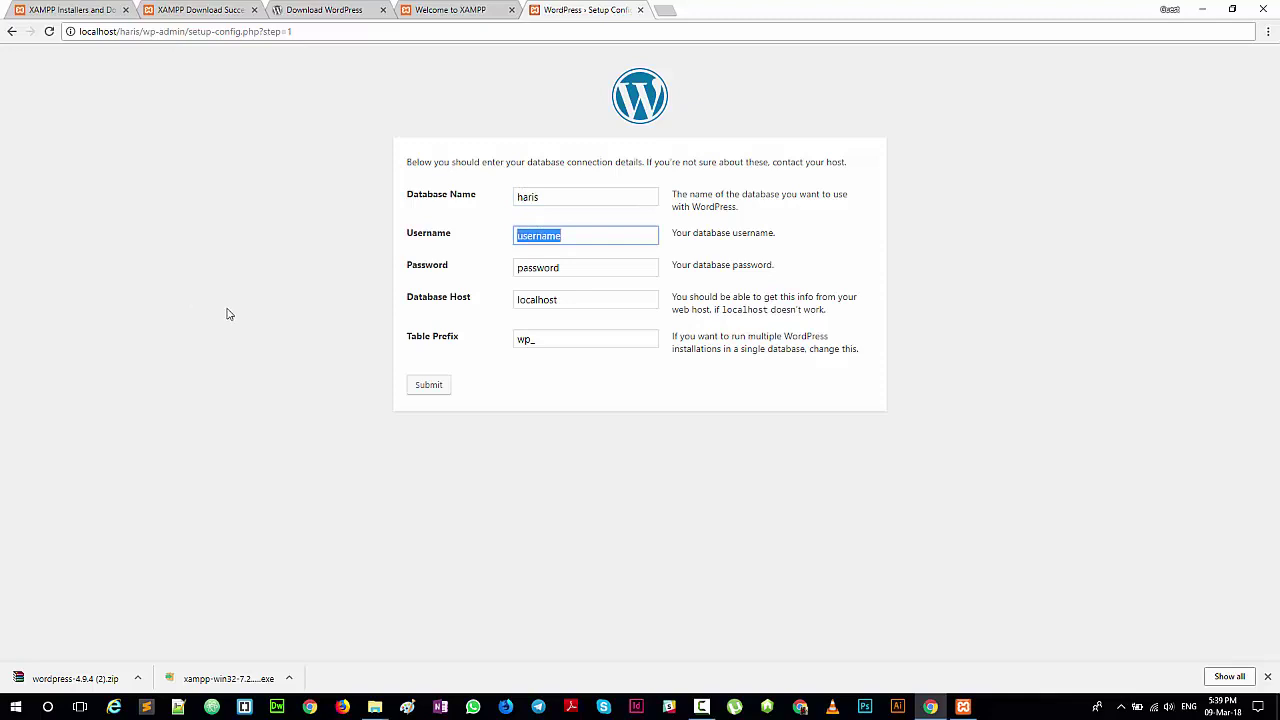
{"action": "type", "text": "root"}
{"action": "key", "text": "Tab"}
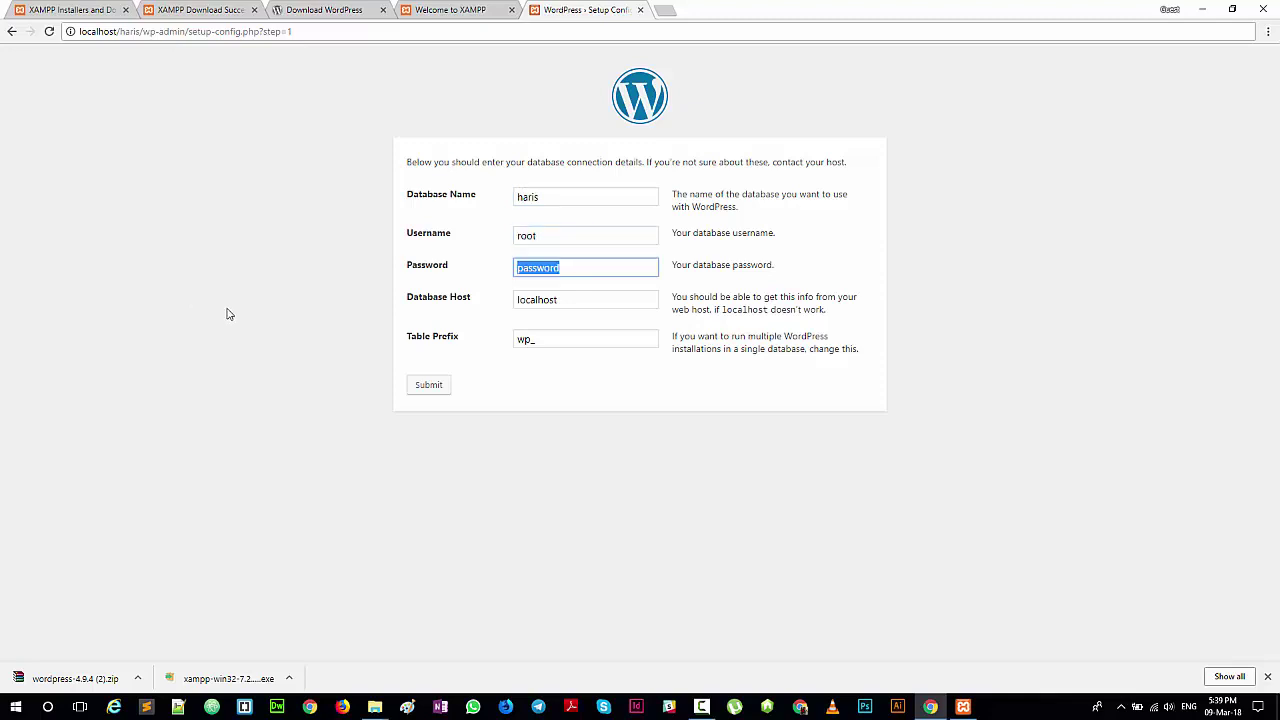
{"action": "key", "text": "BackSpace"}
{"action": "left_click", "coordinate": [429, 390]}
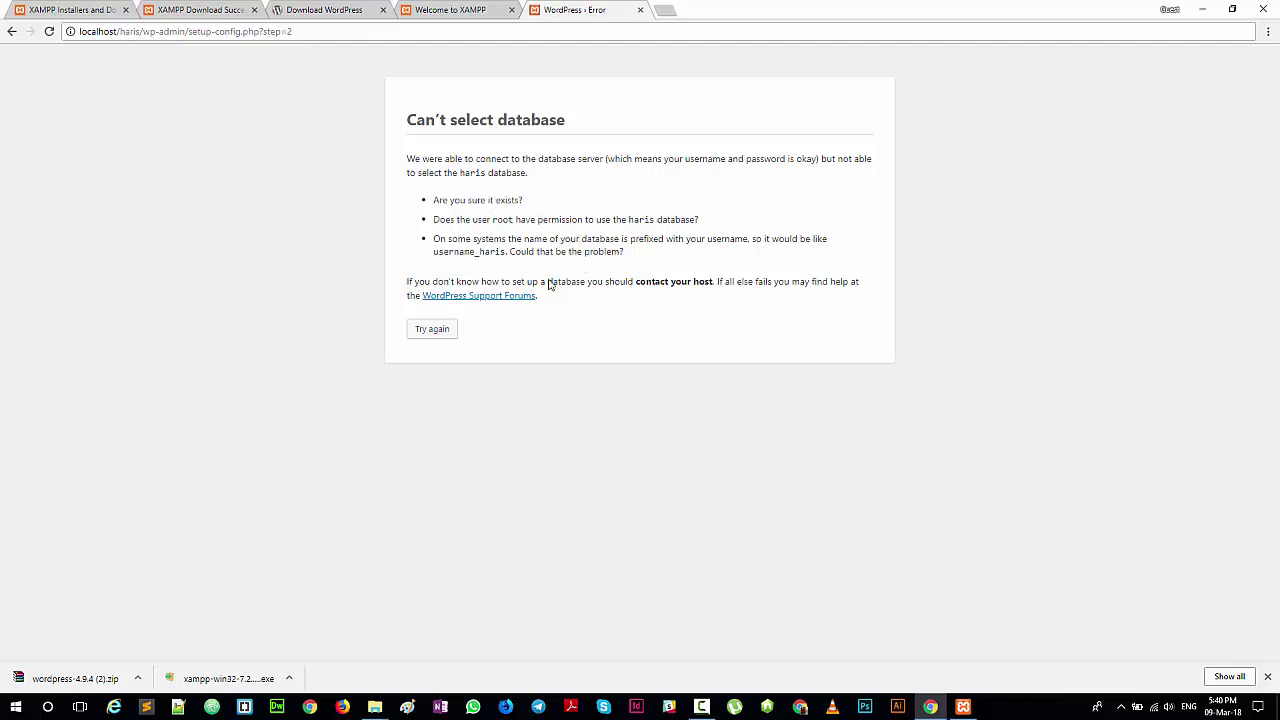
Step: Load the localhost XAMPP dashboard in a new tab and open phpMyAdmin from it
{"action": "left_click", "coordinate": [474, 9]}
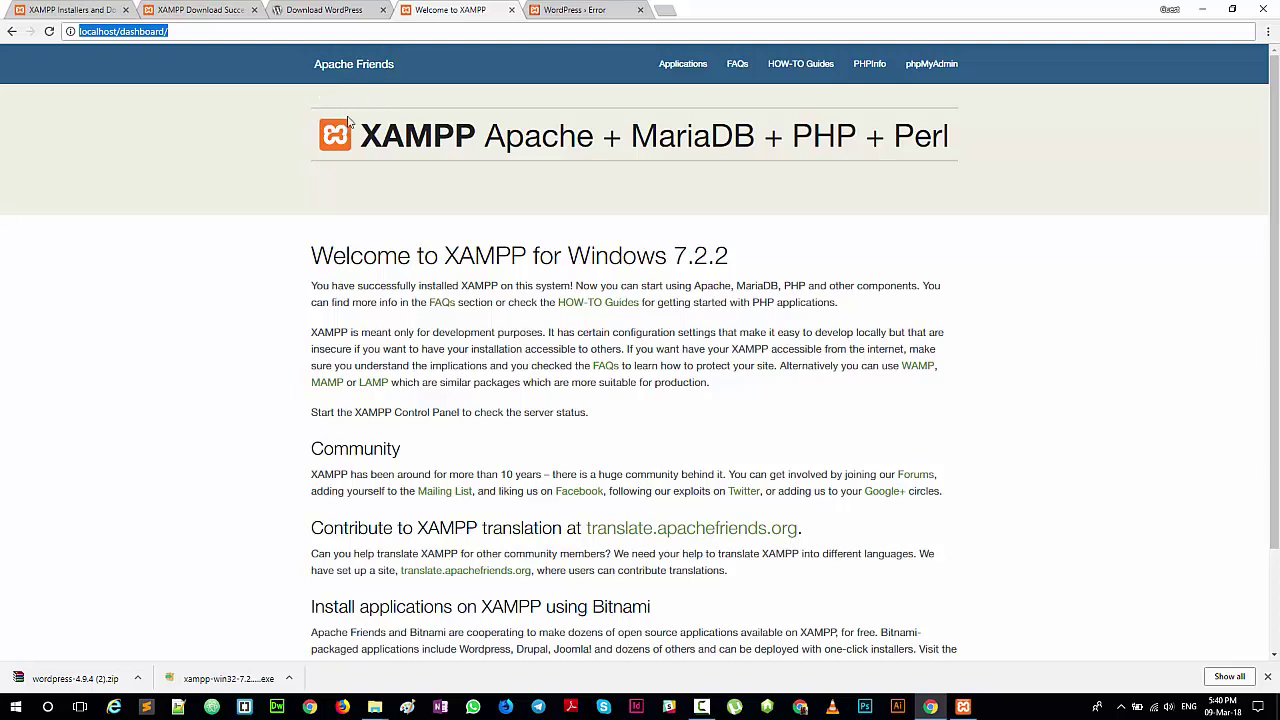
{"action": "left_click", "coordinate": [665, 10]}
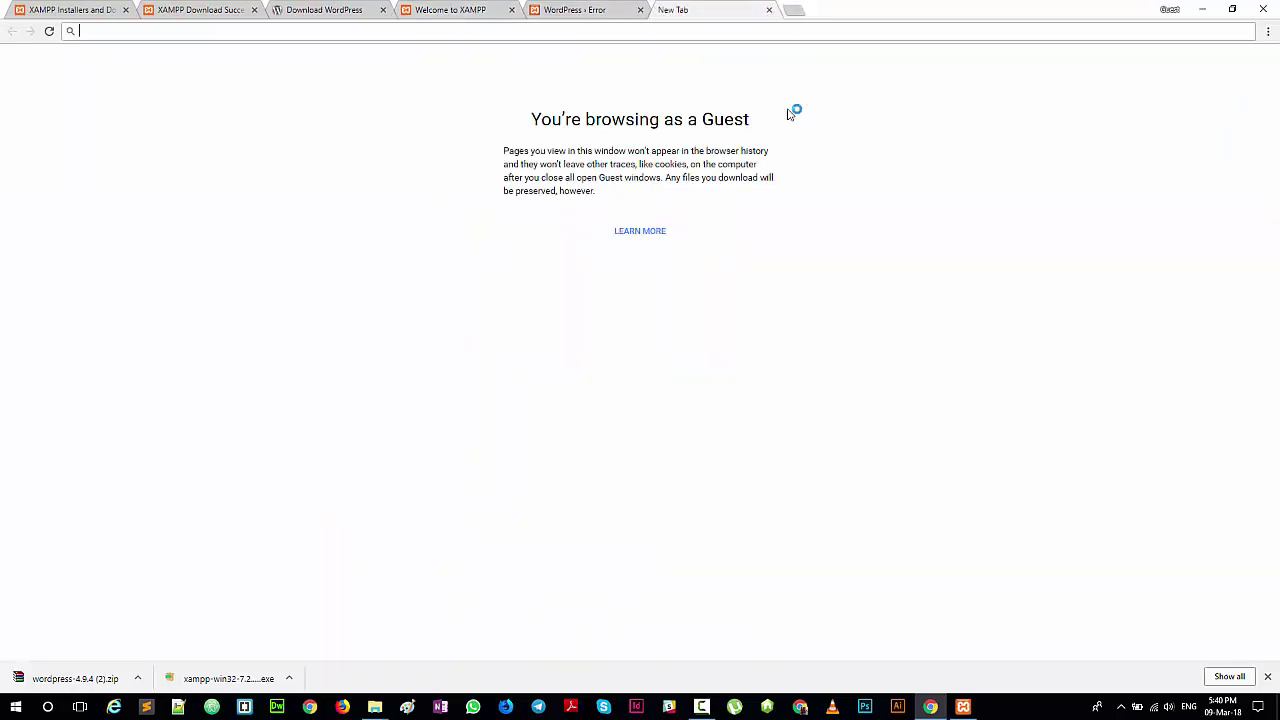
{"action": "type", "text": "loca"}
{"action": "type", "text": "lhost"}
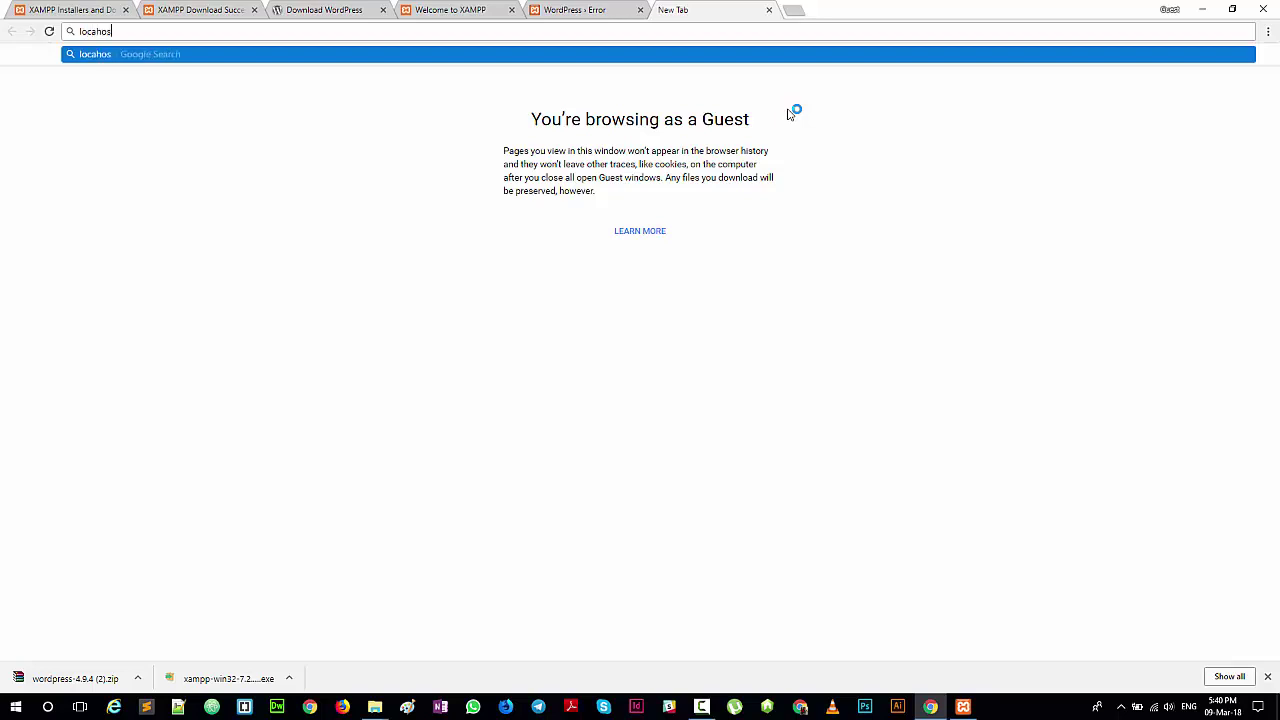
{"action": "key", "text": "BackSpace"}
{"action": "key", "text": "BackSpace"}
{"action": "key", "text": "BackSpace"}
{"action": "key", "text": "BackSpace"}
{"action": "key", "text": "BackSpace"}
{"action": "type", "text": "lhost"}
{"action": "key", "text": "Return"}
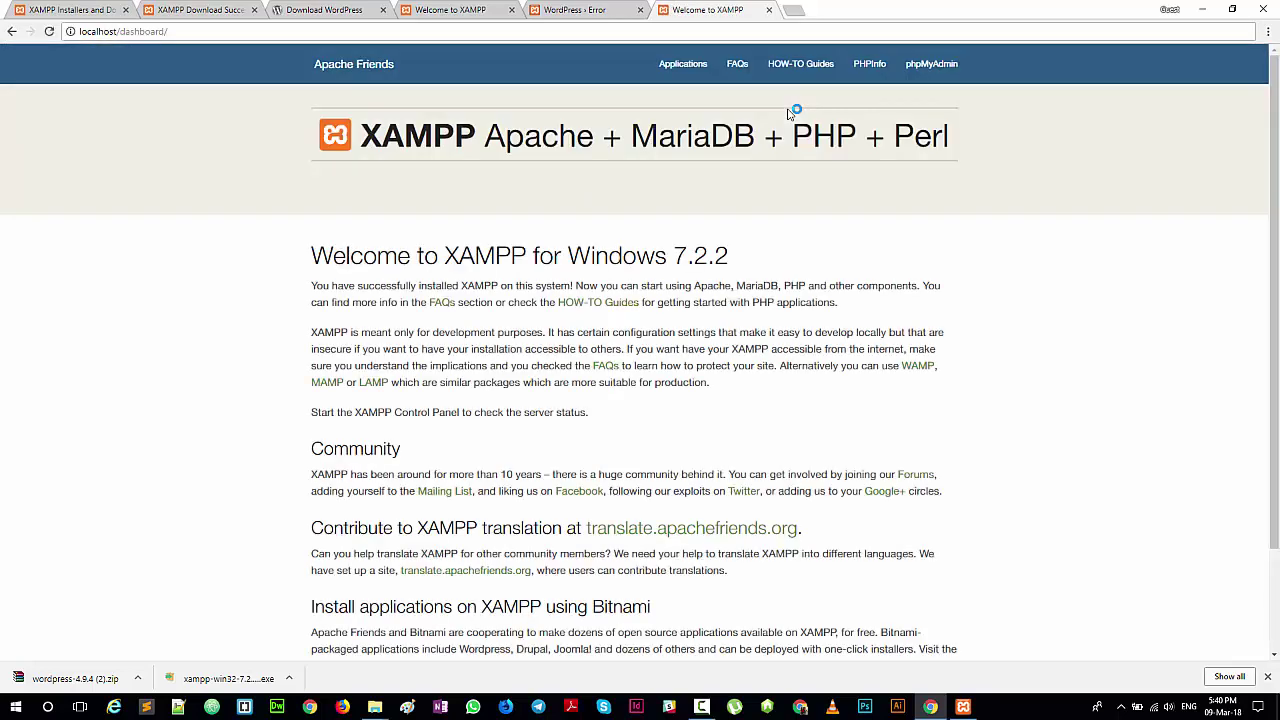
{"action": "left_click", "coordinate": [950, 67]}
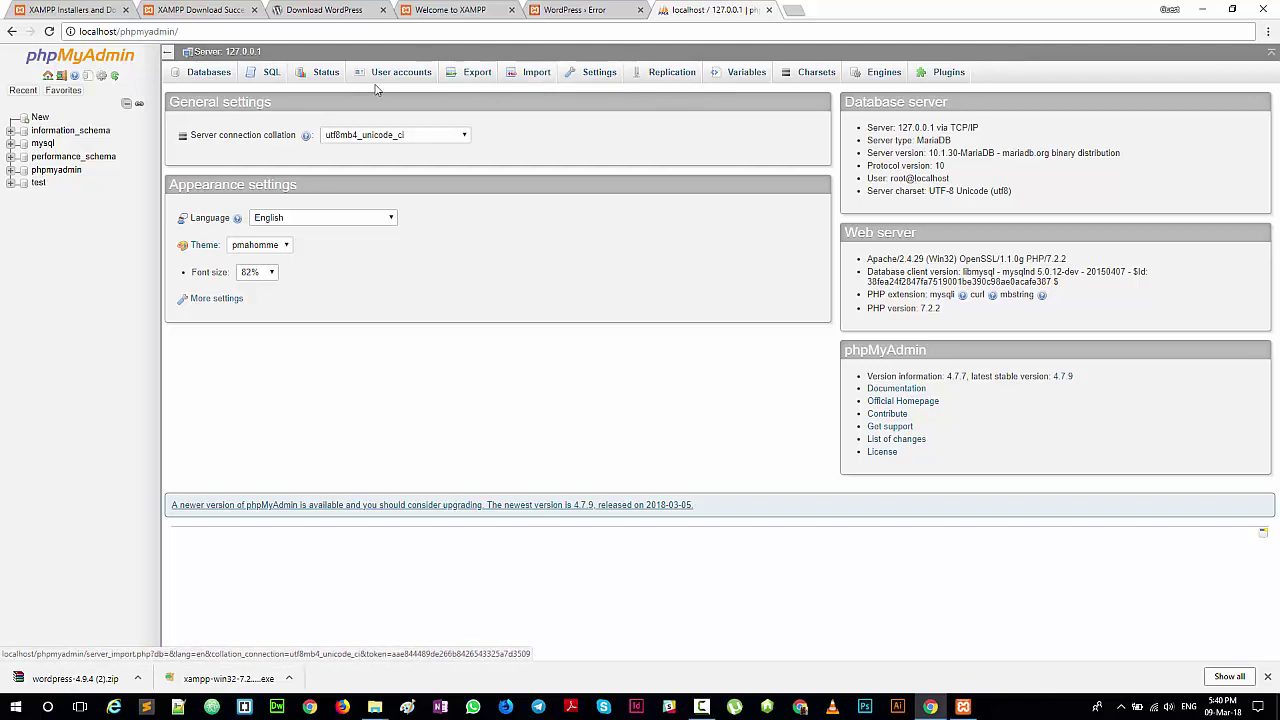
Step: Create an empty database named haris from phpMyAdmin's Databases tab
{"action": "left_click", "coordinate": [204, 80]}
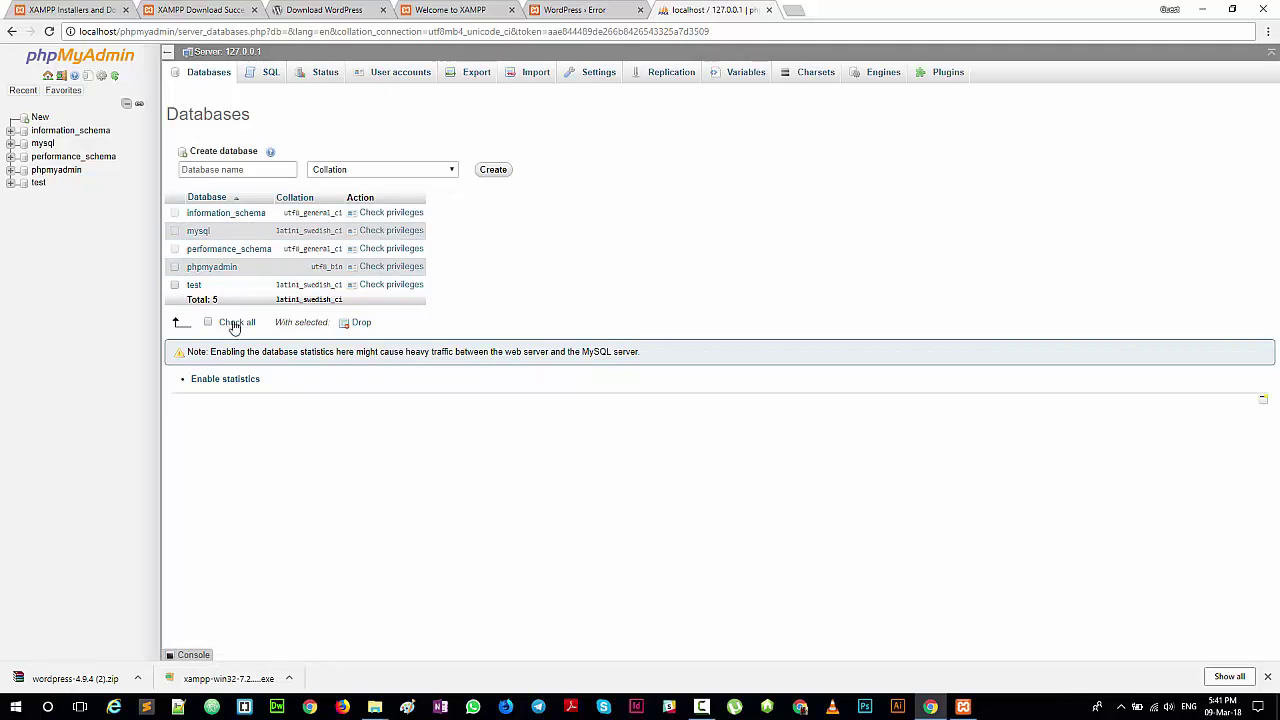
{"action": "left_click", "coordinate": [233, 170]}
{"action": "type", "text": "haris"}
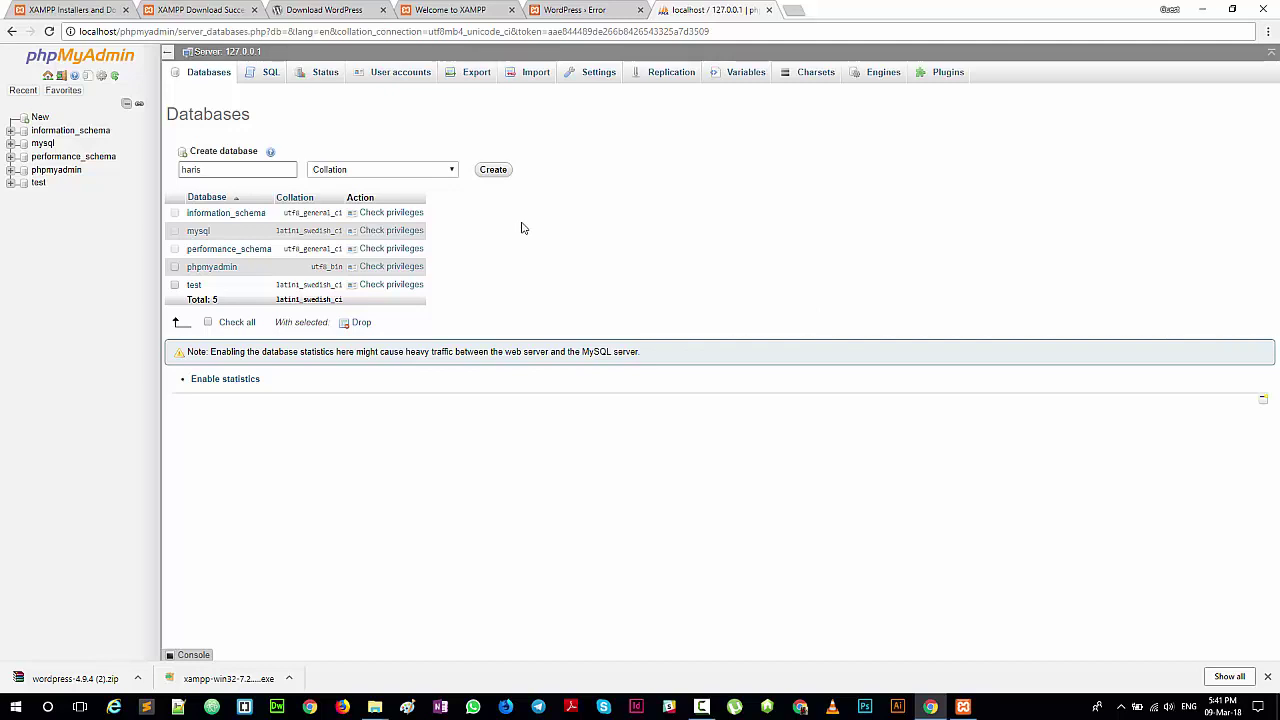
{"action": "left_click", "coordinate": [494, 172]}
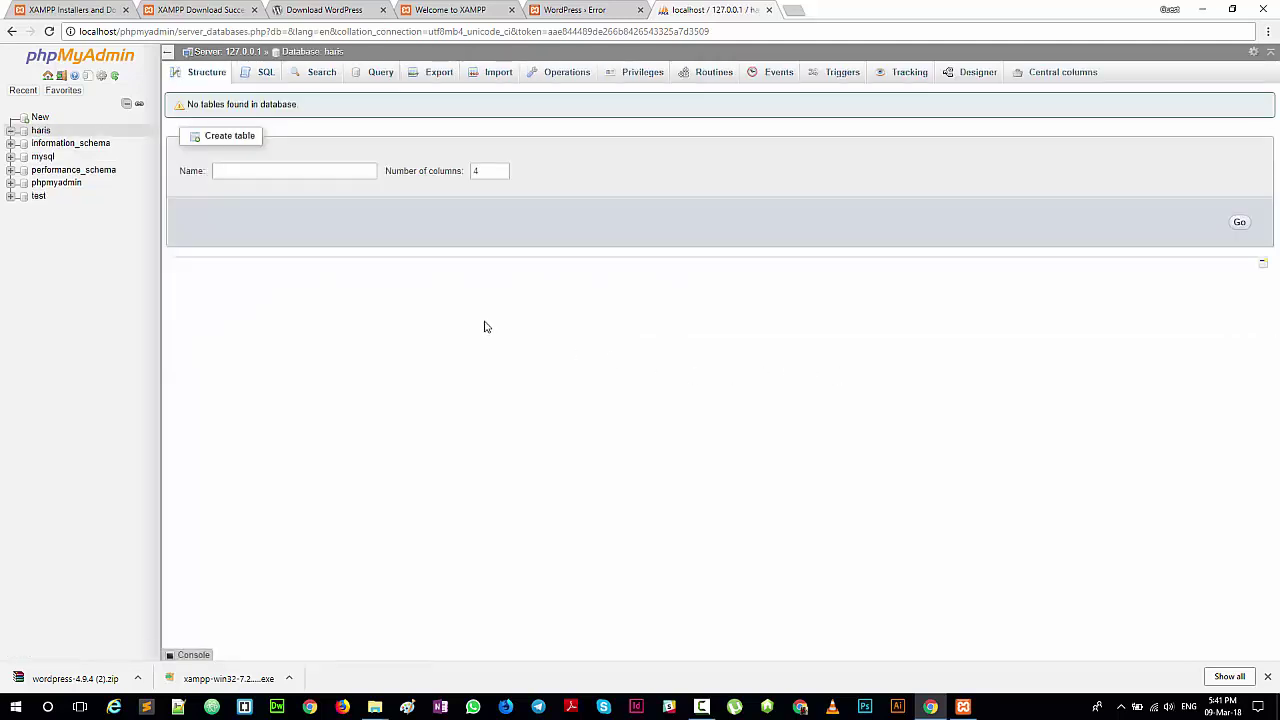
{"action": "left_click", "coordinate": [315, 177]}
Step: Retry the WordPress database setup and check the name haris against phpMyAdmin
{"action": "left_click", "coordinate": [582, 13]}
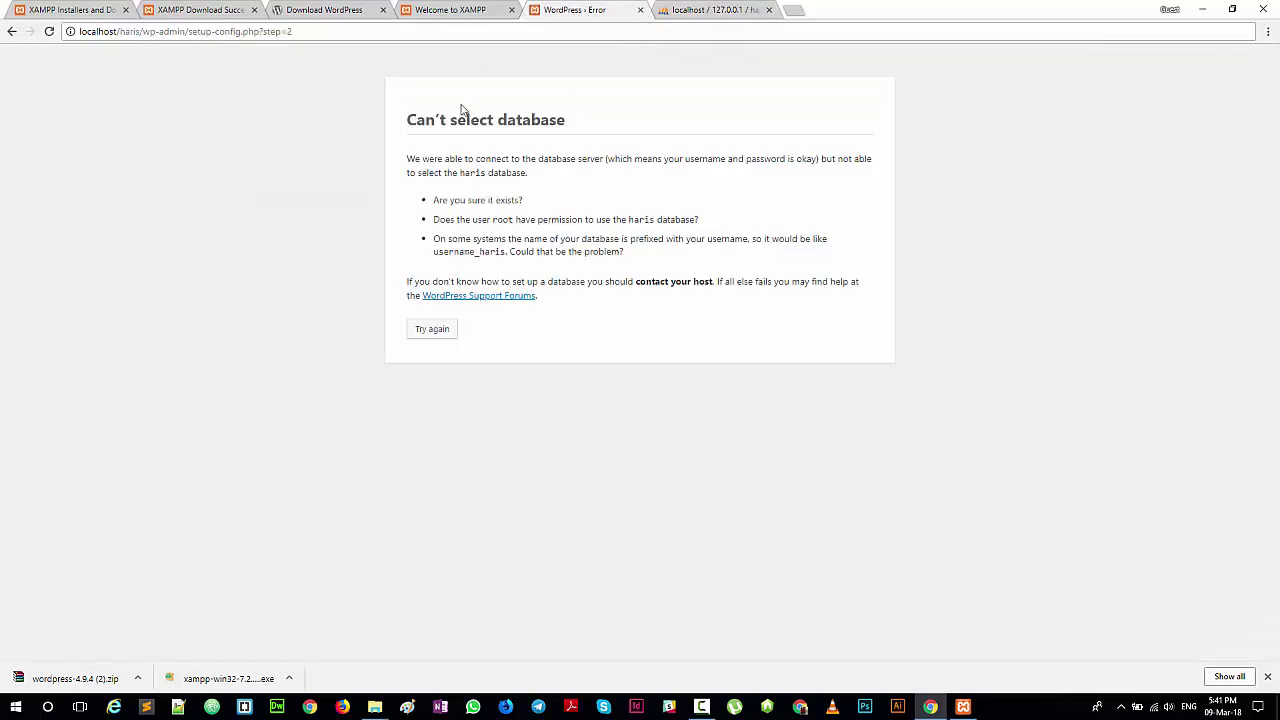
{"action": "left_click", "coordinate": [425, 332]}
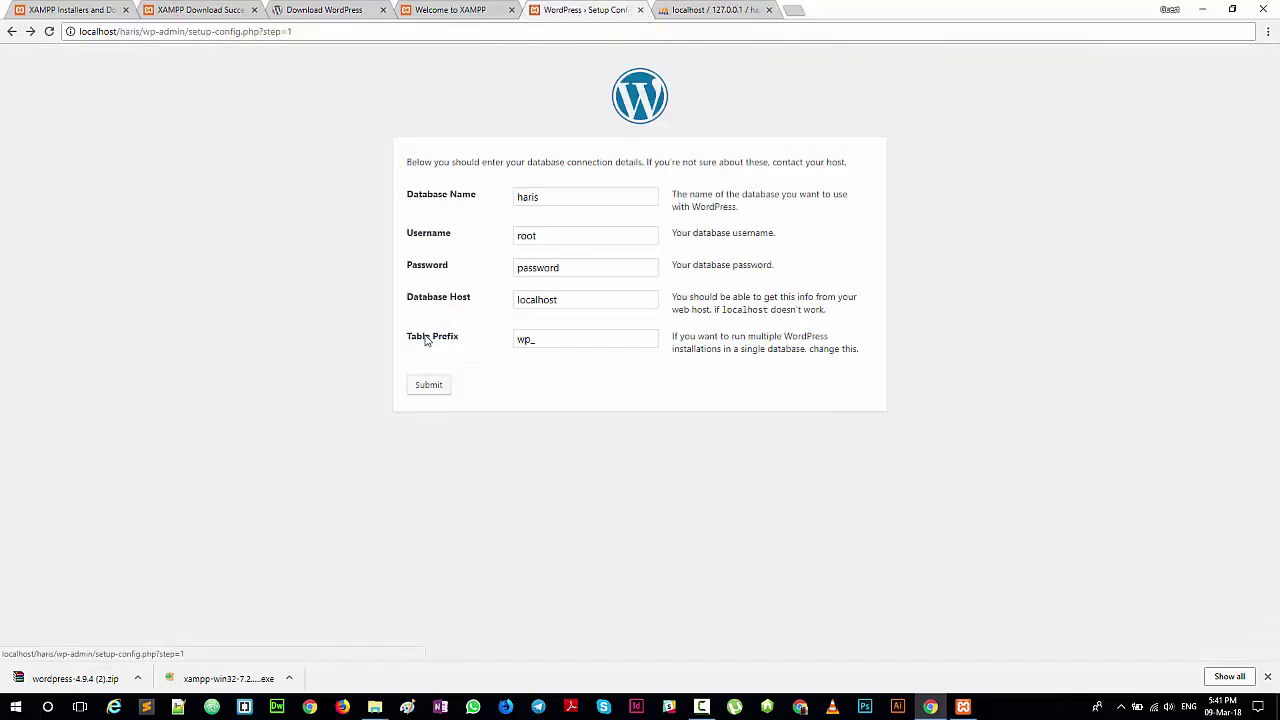
{"action": "left_click", "coordinate": [546, 199]}
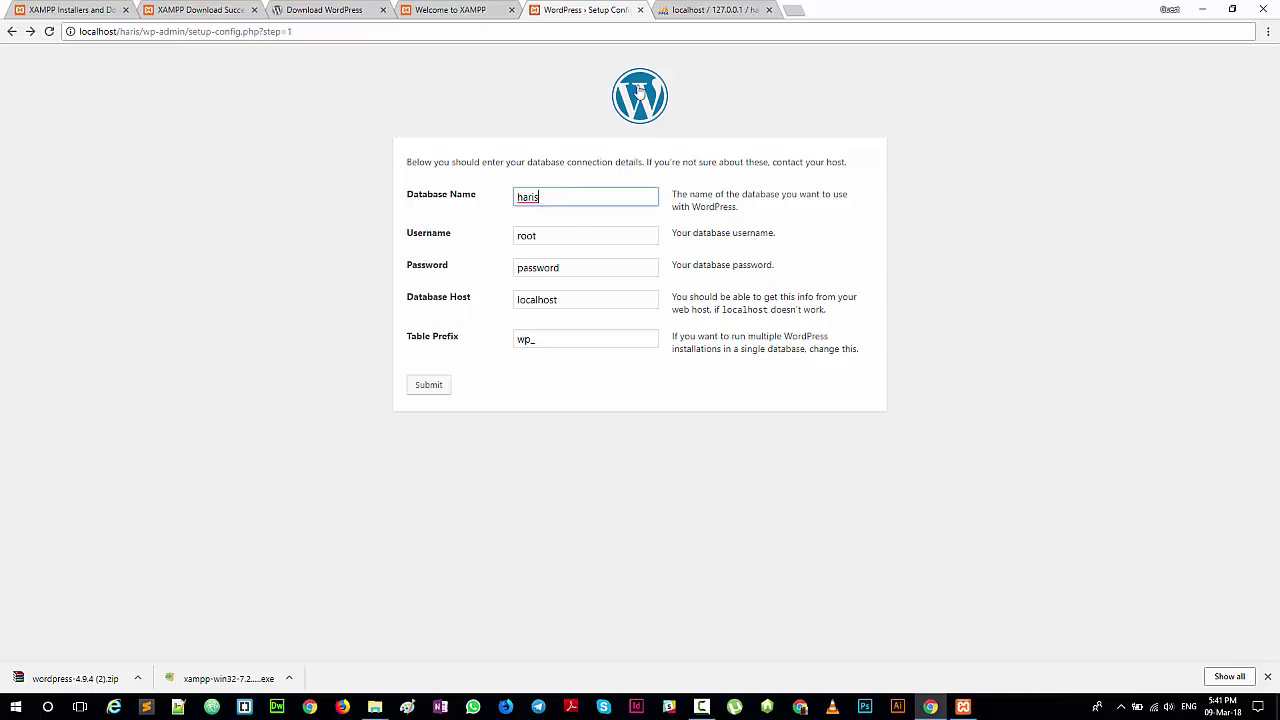
{"action": "left_click", "coordinate": [697, 9]}
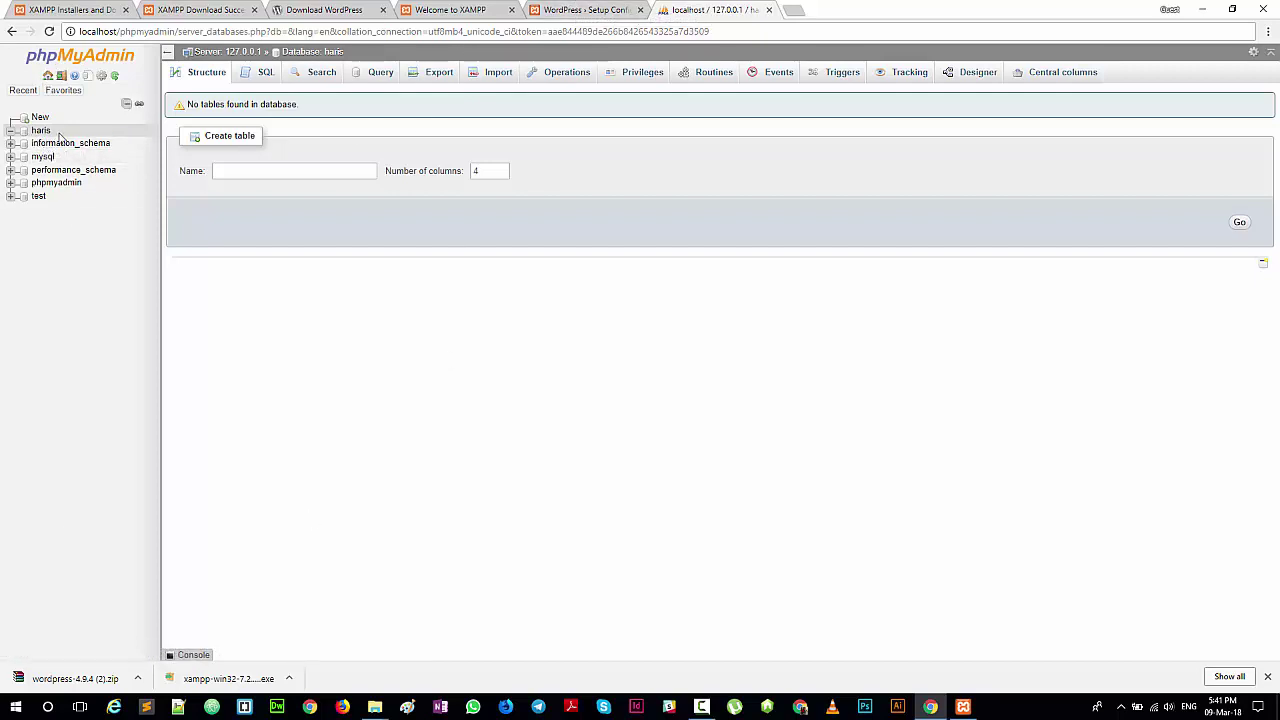
{"action": "left_click", "coordinate": [557, 10]}
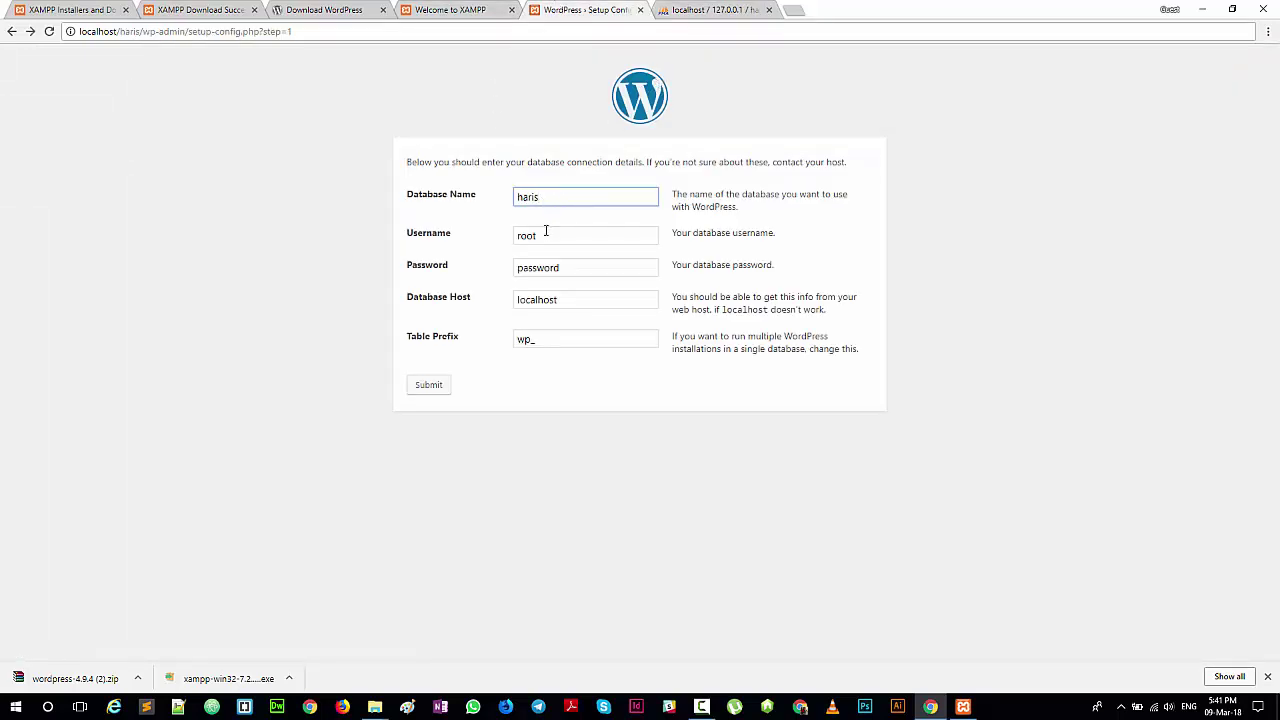
Step: Submit username root, an empty password, host localhost and prefix wp_ to reach setup step 2
{"action": "left_click", "coordinate": [546, 233]}
{"action": "key", "text": "Tab"}
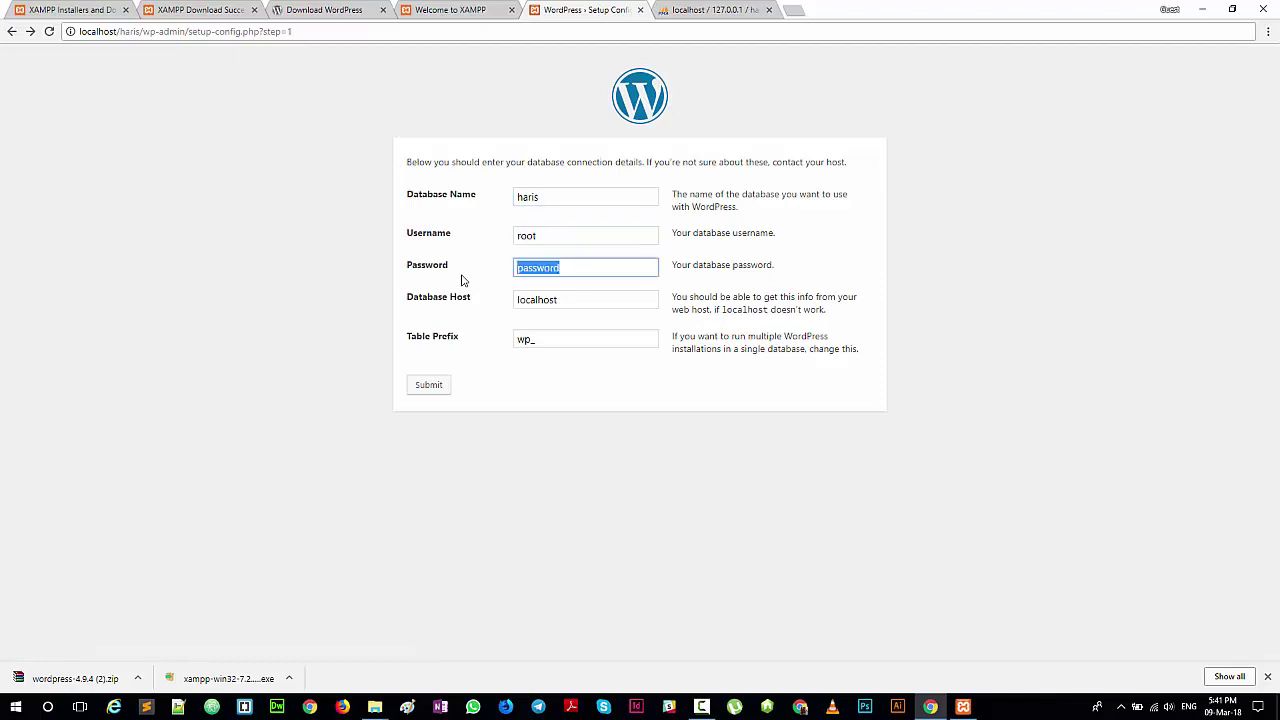
{"action": "key", "text": "BackSpace"}
{"action": "left_click", "coordinate": [563, 300]}
{"action": "left_click", "coordinate": [559, 340]}
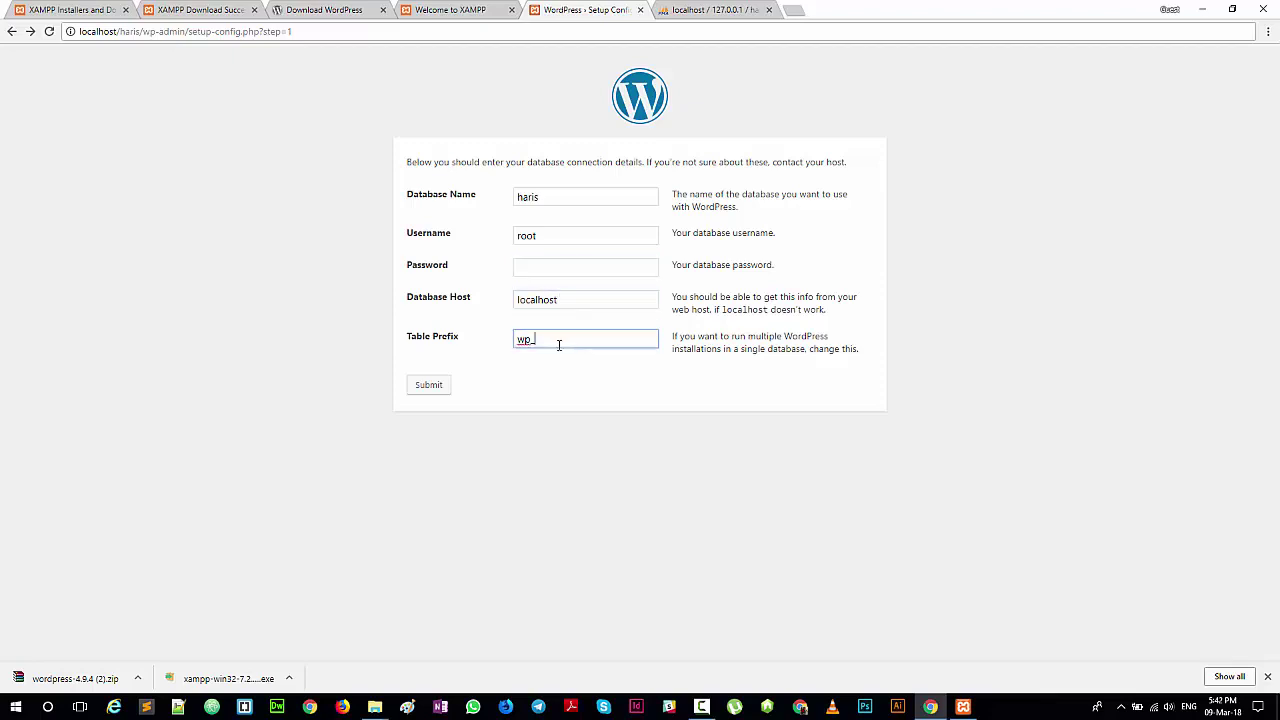
{"action": "left_click", "coordinate": [518, 420]}
{"action": "left_click", "coordinate": [421, 389]}
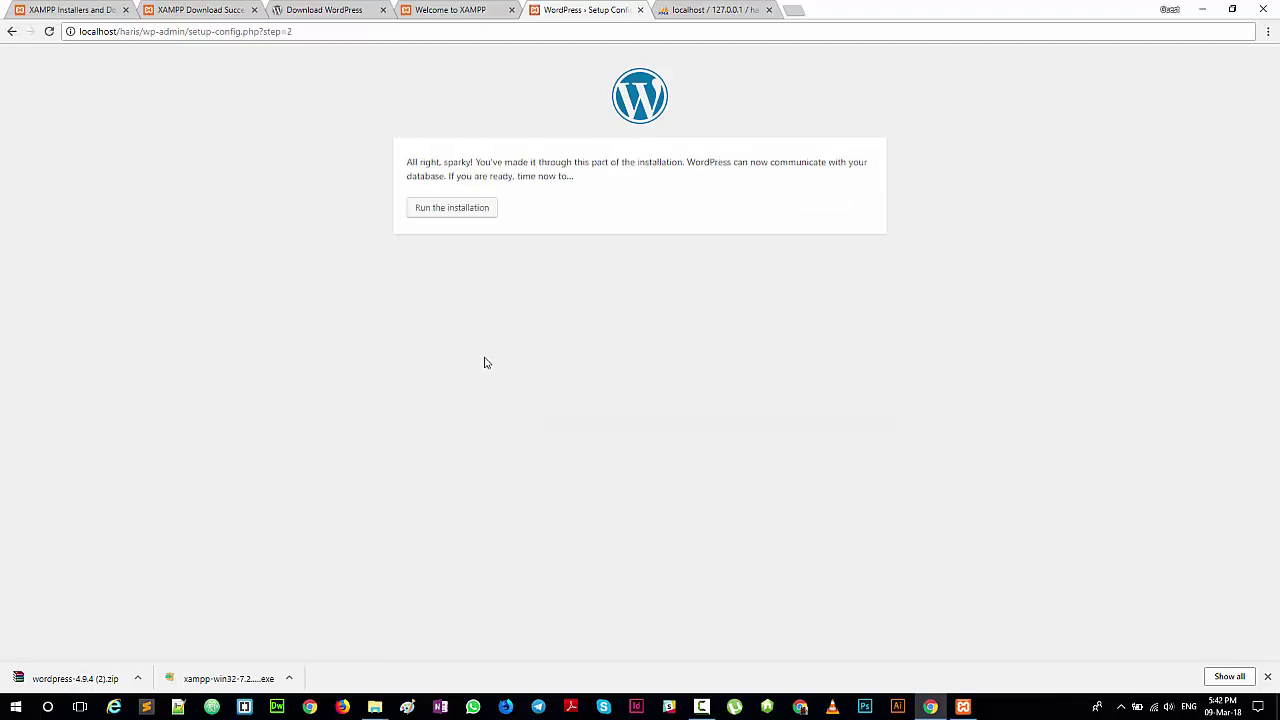
Step: Run the WordPress installation to reach the site information form
{"action": "left_click", "coordinate": [463, 214]}
{"action": "left_click", "coordinate": [463, 214]}
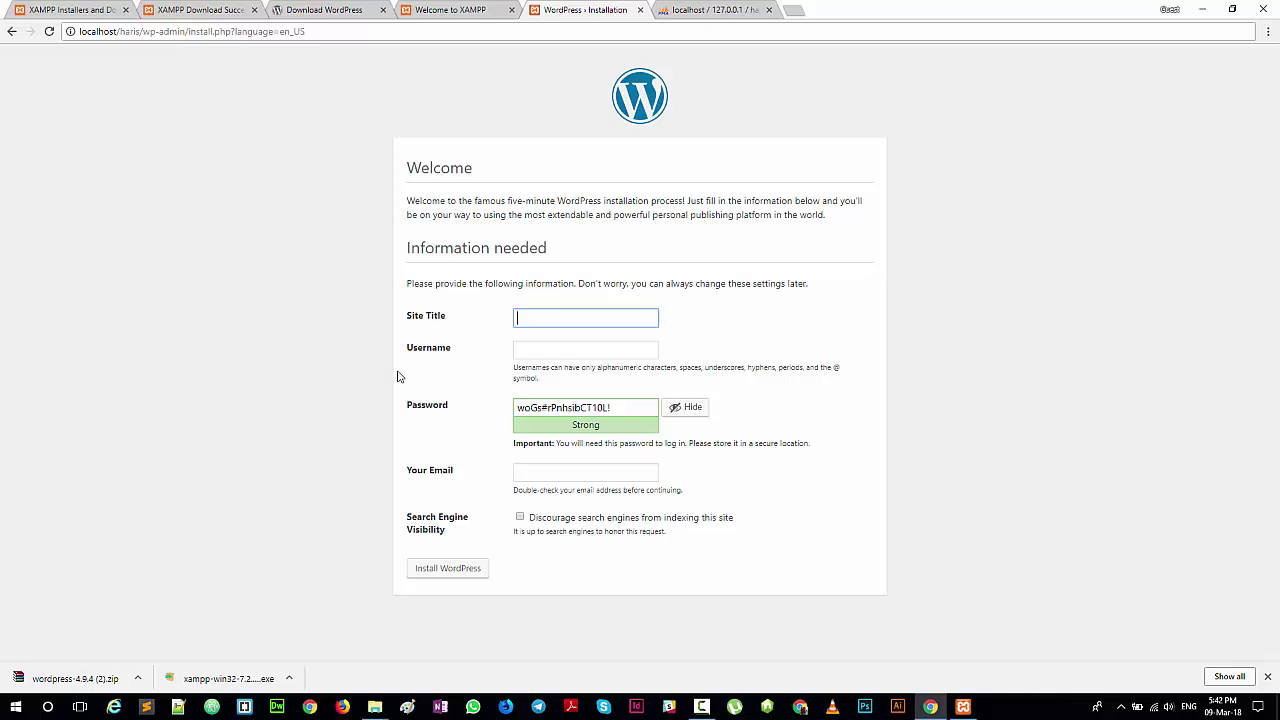
Step: Navigate from the Download WordPress page via wordpress.org to the free Theme Directory
{"action": "left_click", "coordinate": [334, 11]}
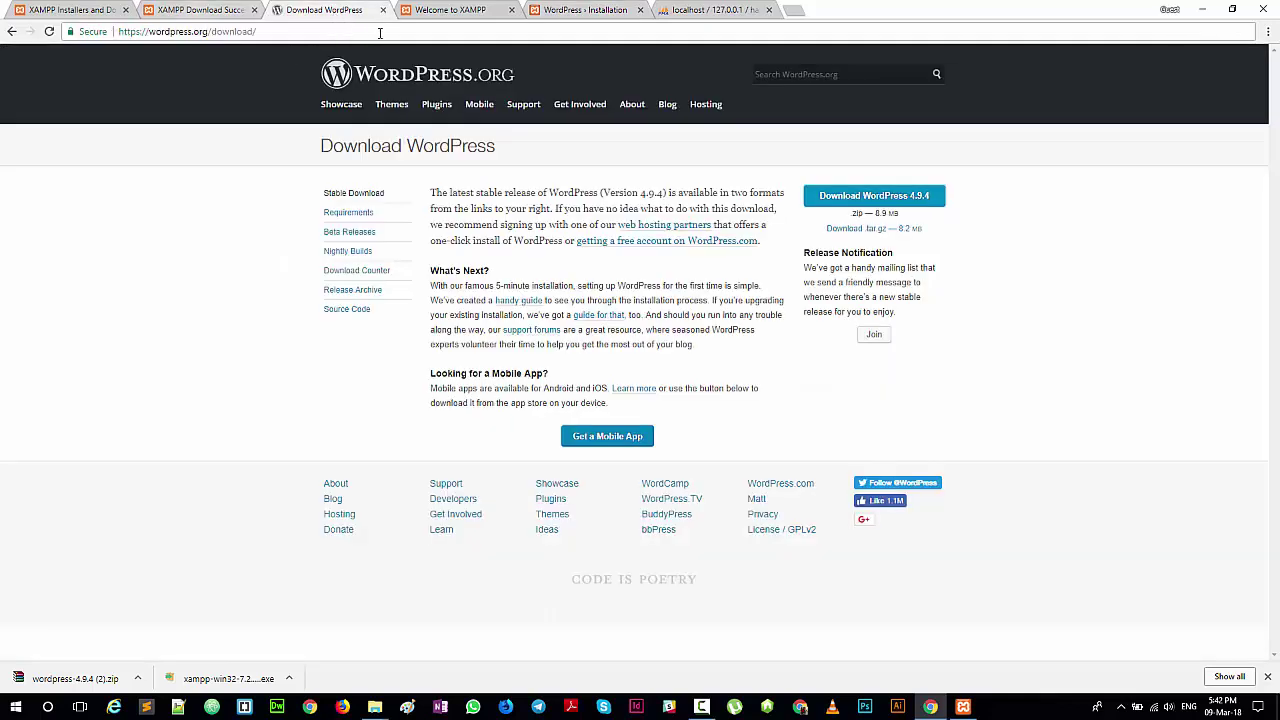
{"action": "left_click", "coordinate": [12, 31]}
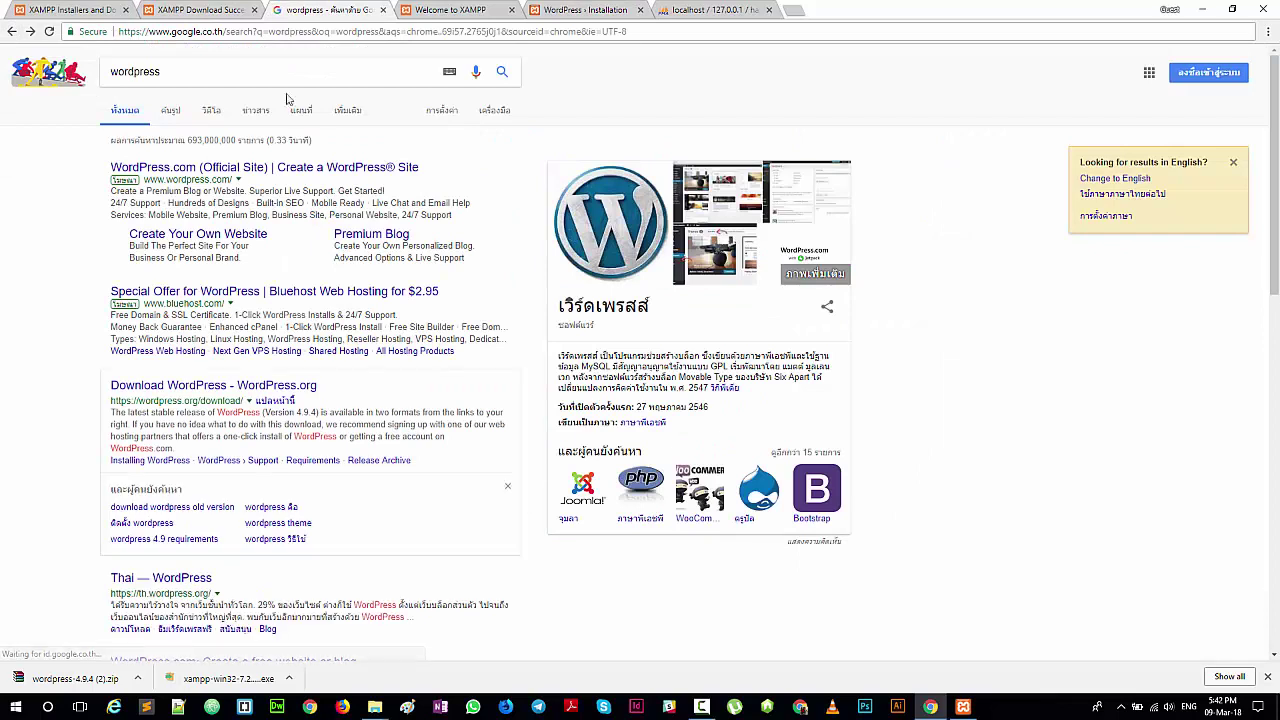
{"action": "left_click", "coordinate": [180, 387]}
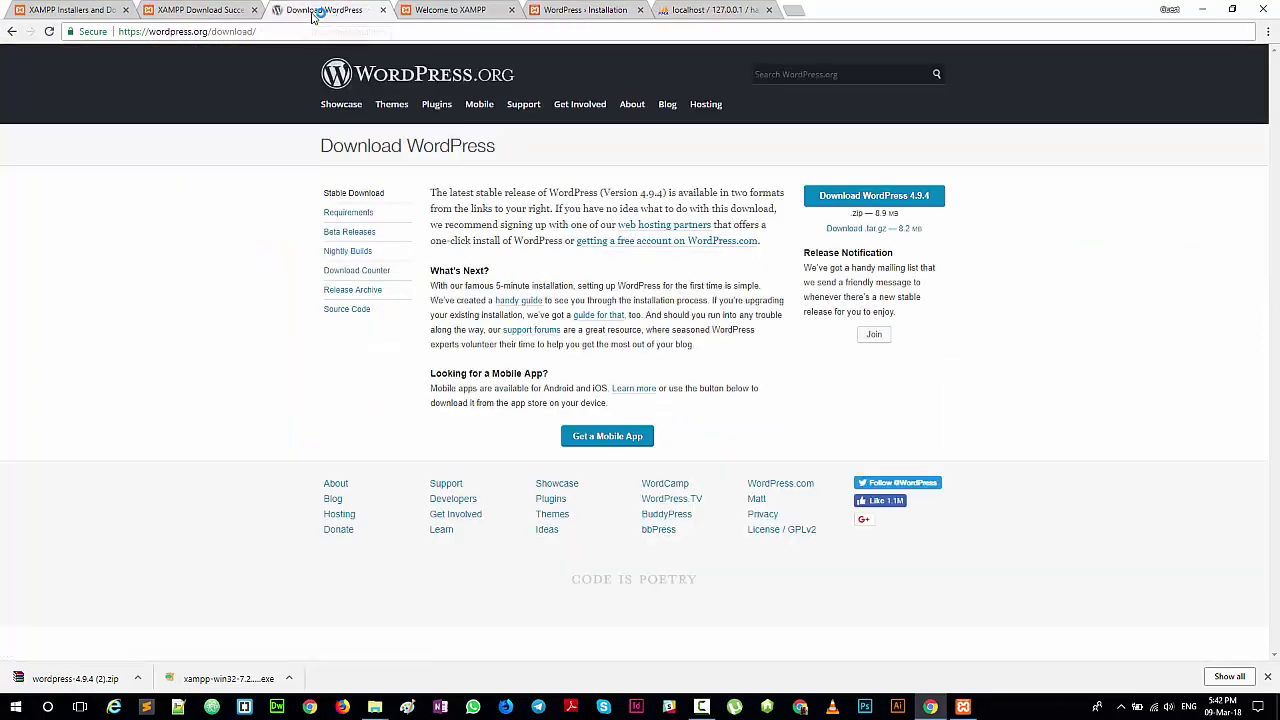
{"action": "left_click", "coordinate": [490, 88]}
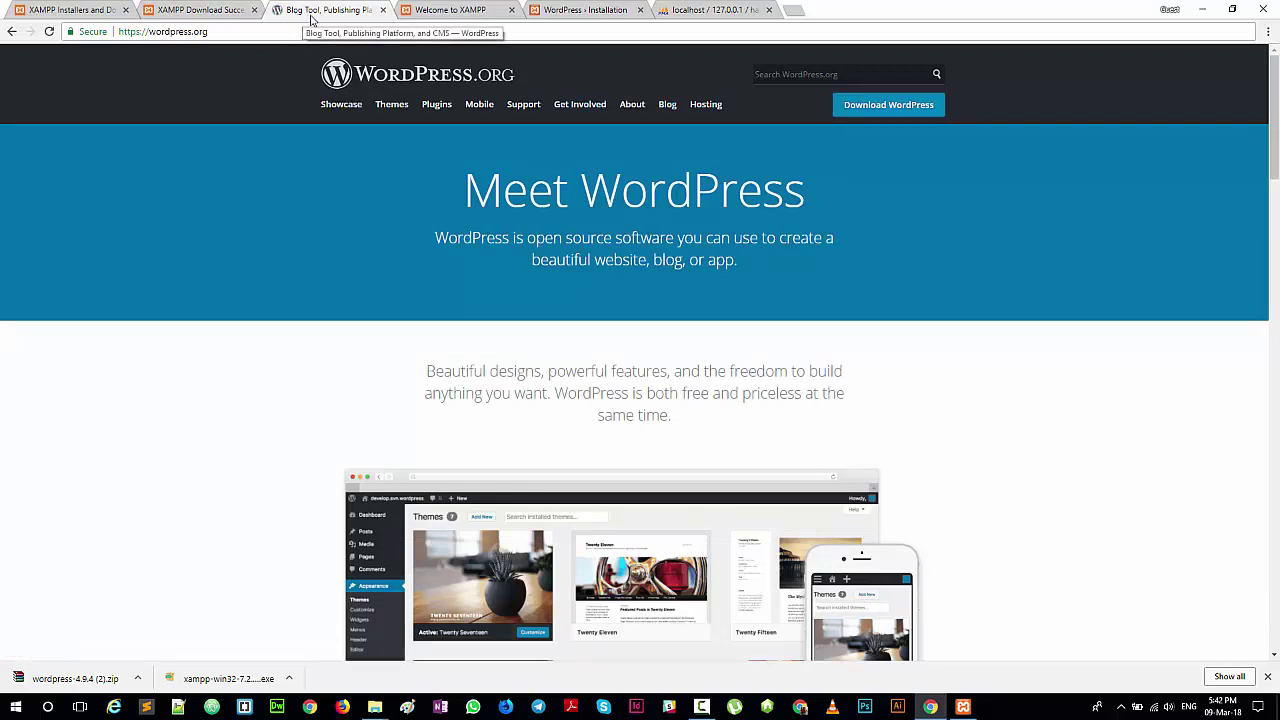
{"action": "left_click", "coordinate": [398, 110]}
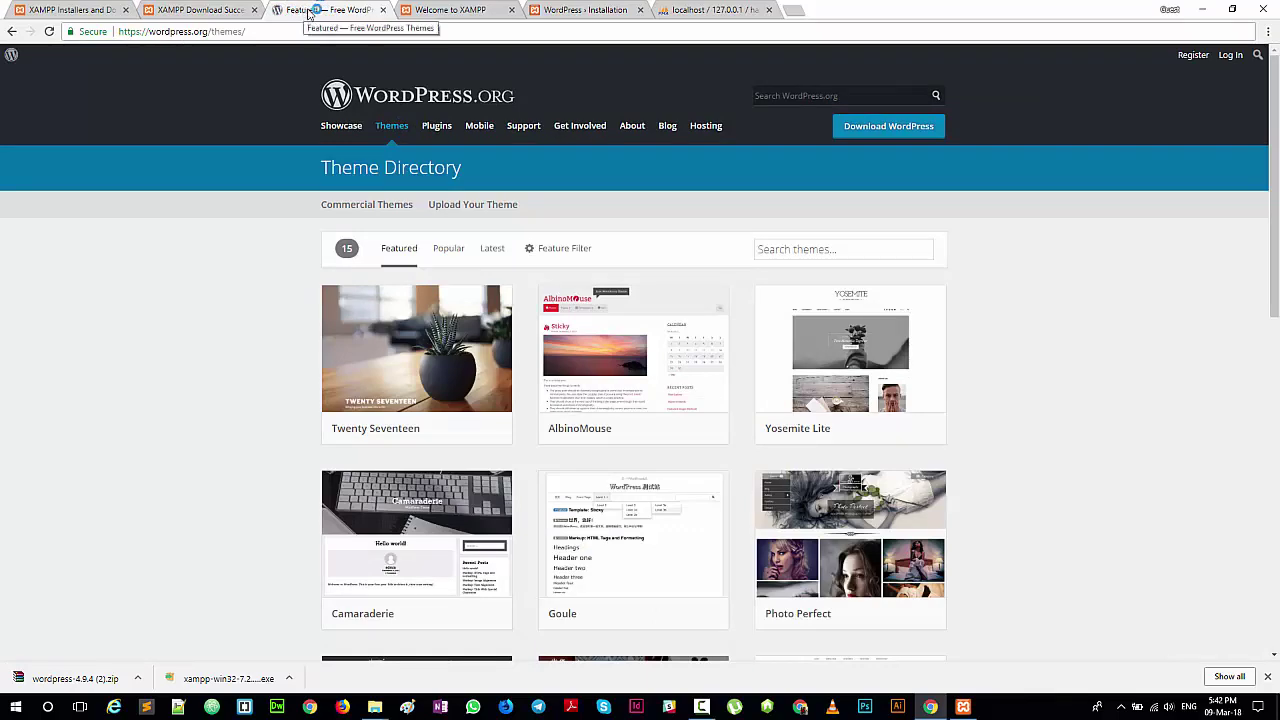
{"action": "key", "text": "alt+Tab"}
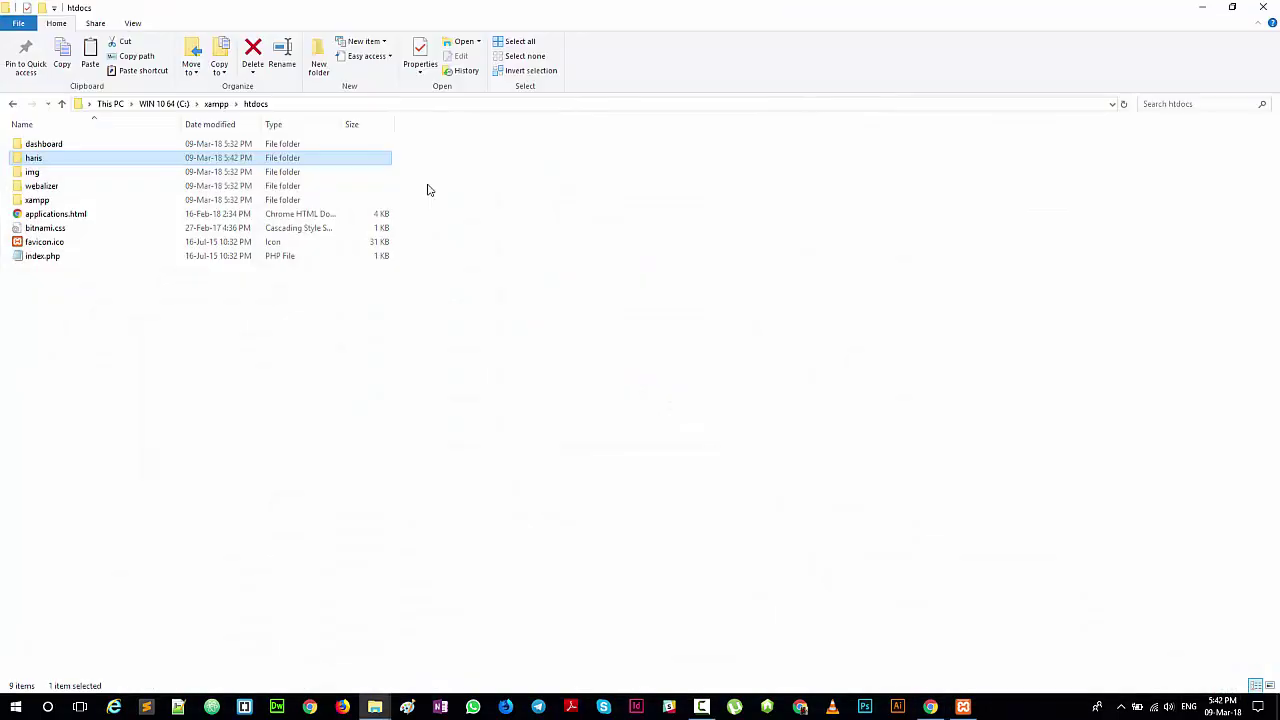
{"action": "key", "text": "alt+Tab"}
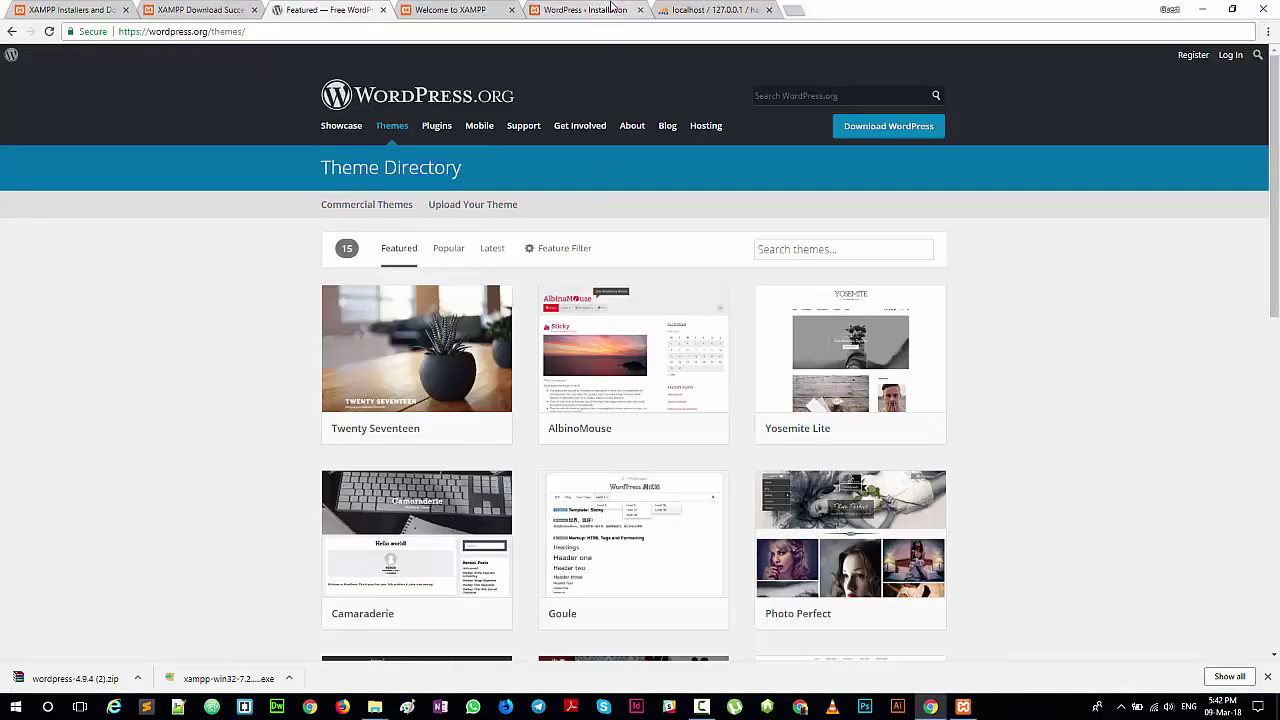
Step: Enter admin username haris, a confirmed weak password and an e-mail, then install WordPress
{"action": "left_click", "coordinate": [588, 12]}
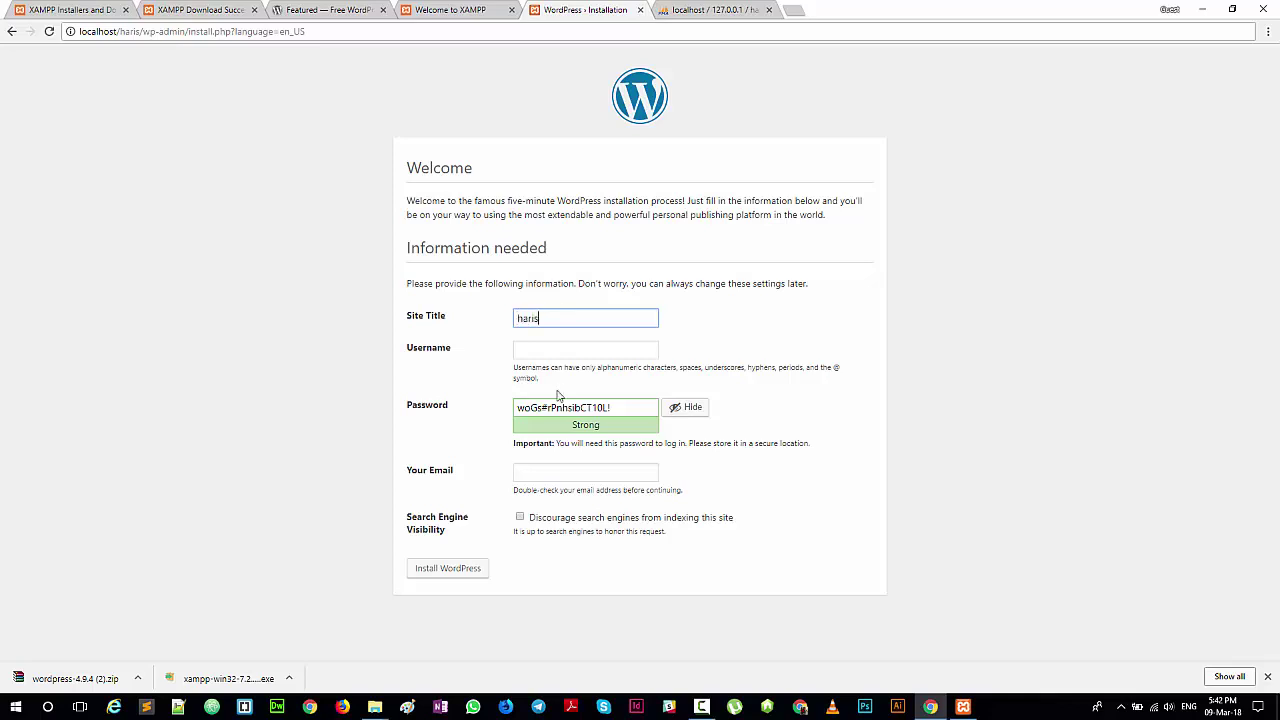
{"action": "left_click", "coordinate": [552, 342]}
{"action": "key", "text": "Tab"}
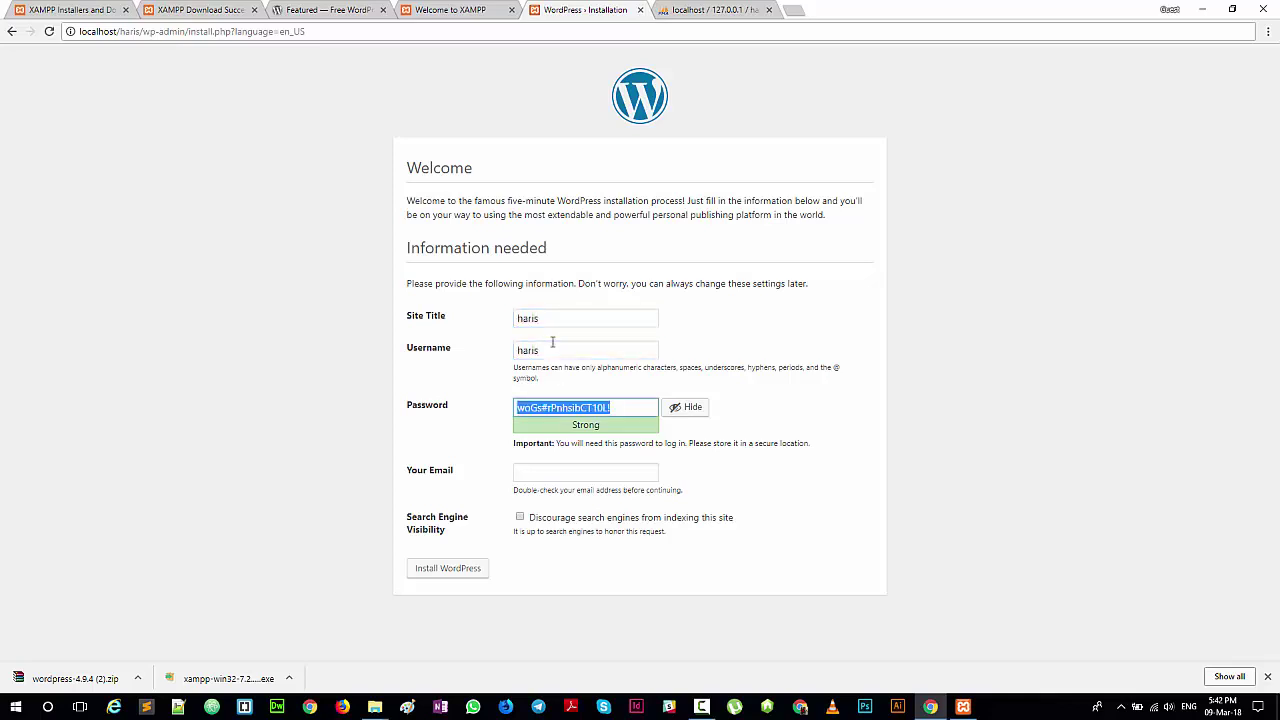
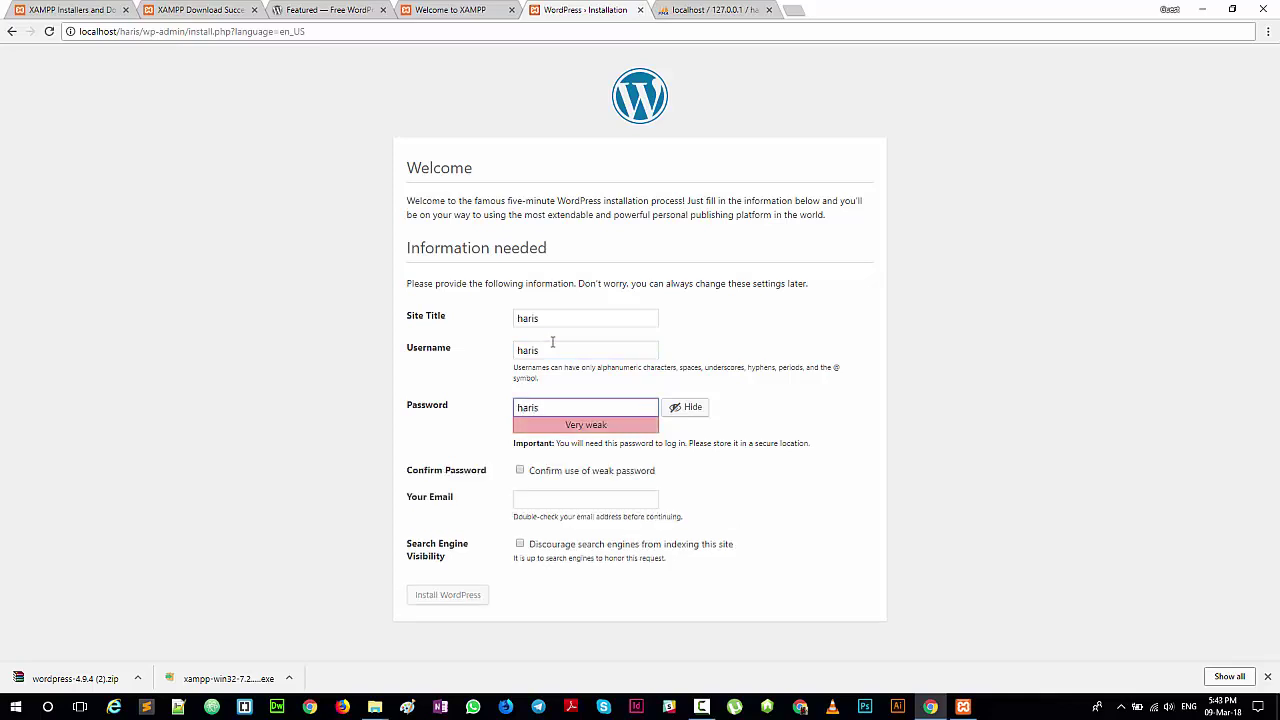
{"action": "left_click", "coordinate": [554, 472]}
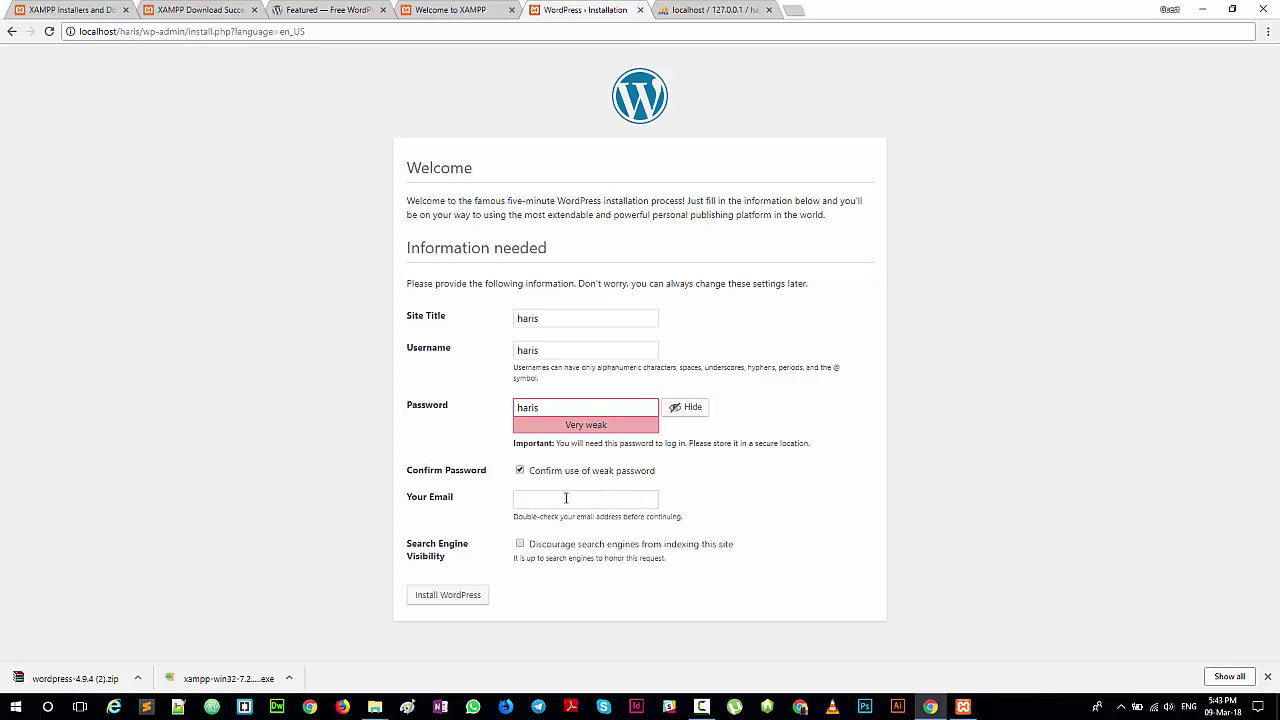
{"action": "left_click", "coordinate": [598, 502]}
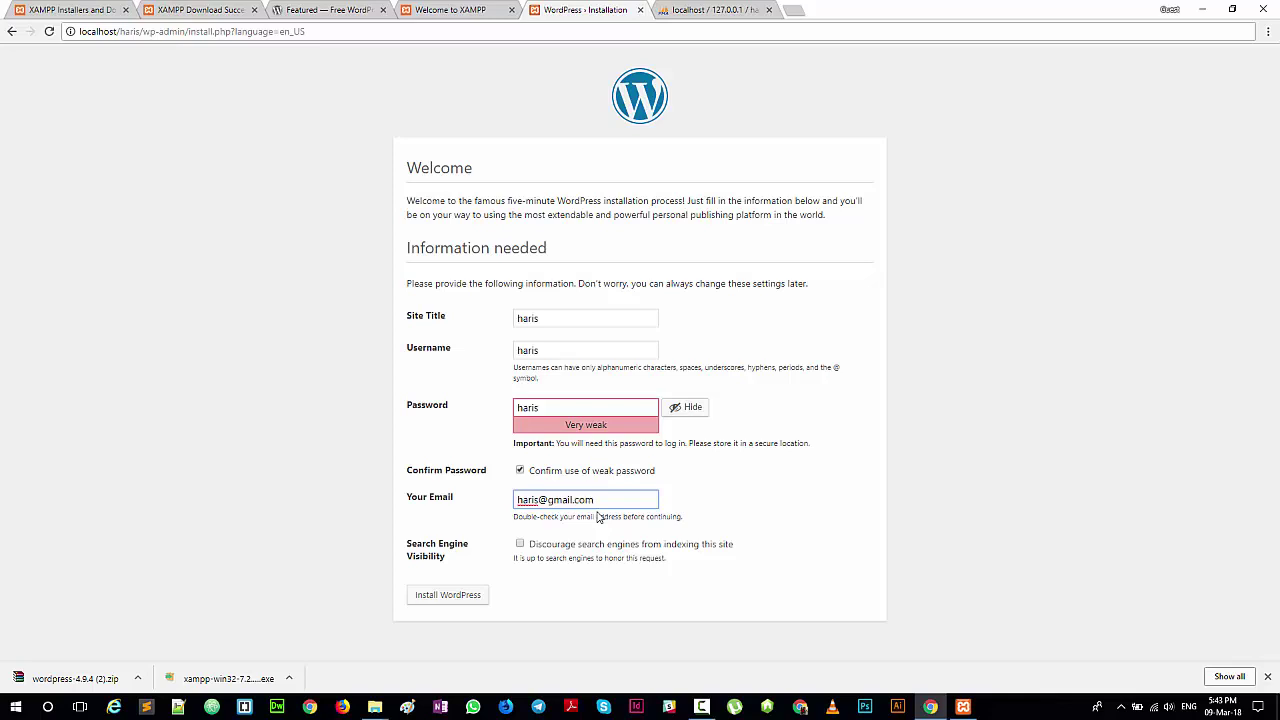
{"action": "left_click", "coordinate": [446, 600]}
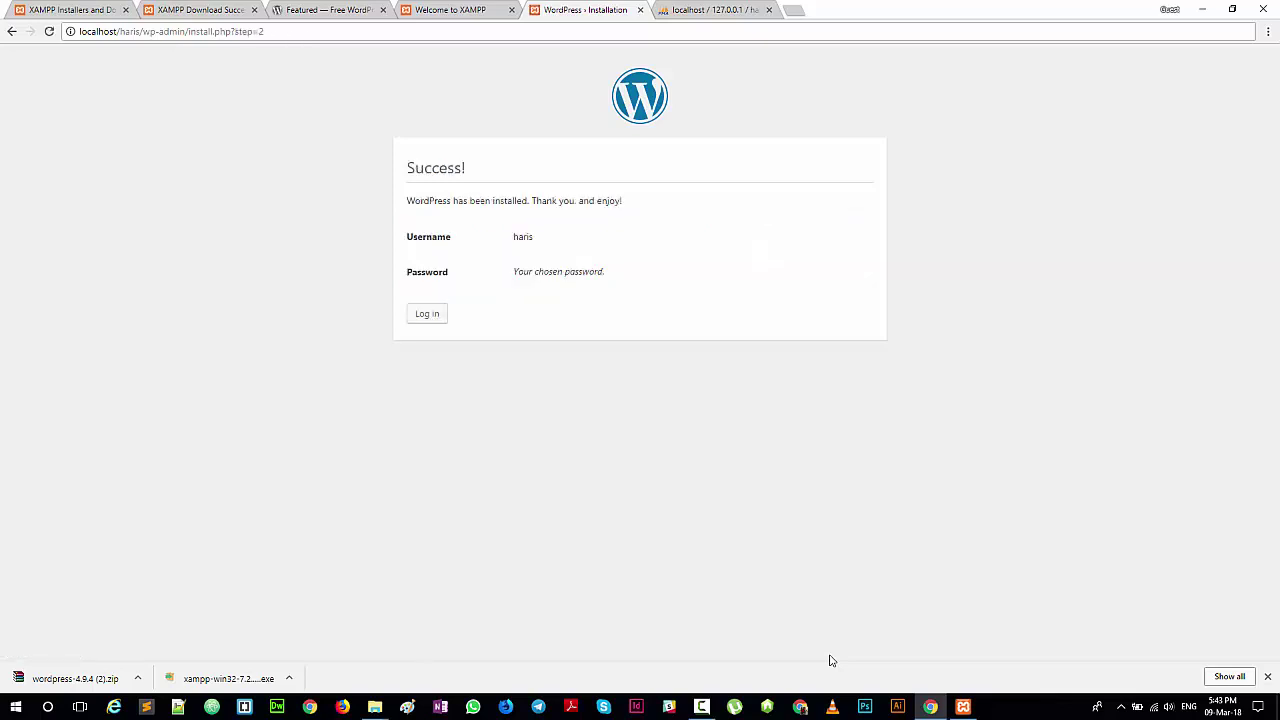
Step: Log in at wp-login.php with username haris and the admin password
{"action": "double_click", "coordinate": [514, 240]}
{"action": "left_click_drag", "start_coordinate": [514, 272], "coordinate": [420, 316]}
{"action": "left_click", "coordinate": [420, 316]}
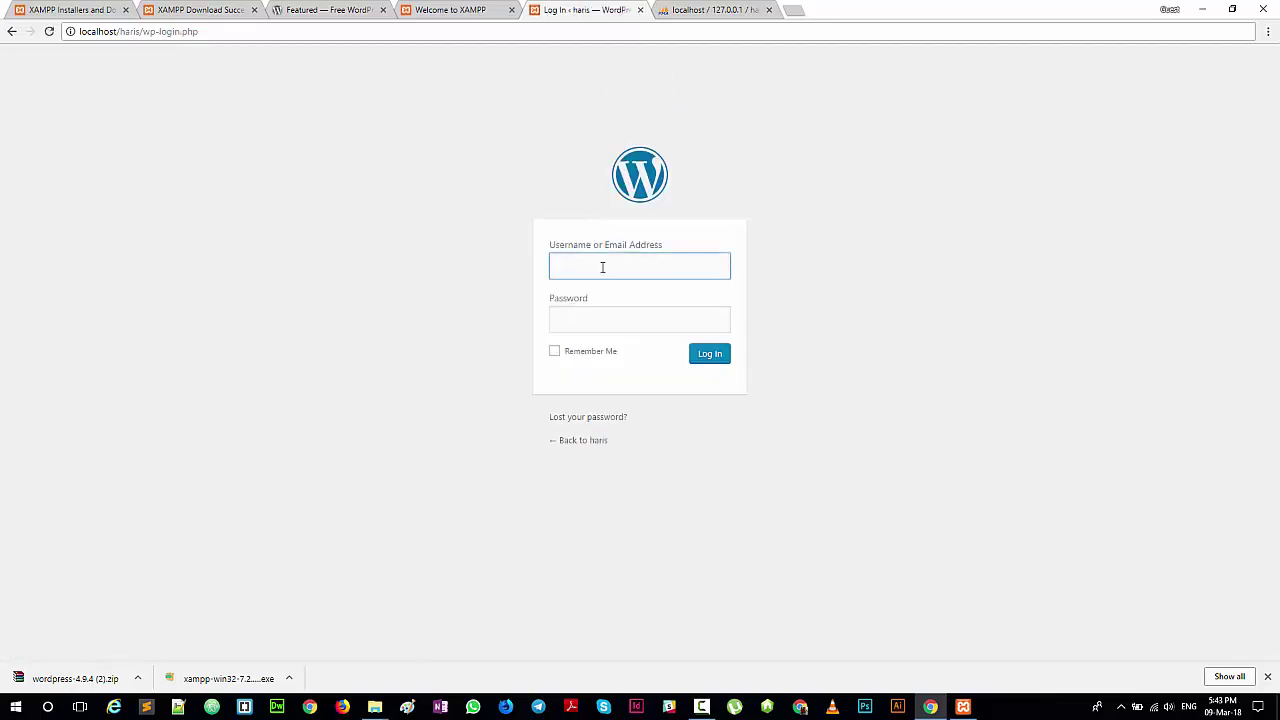
{"action": "type", "text": "haris"}
{"action": "key", "text": "Tab"}
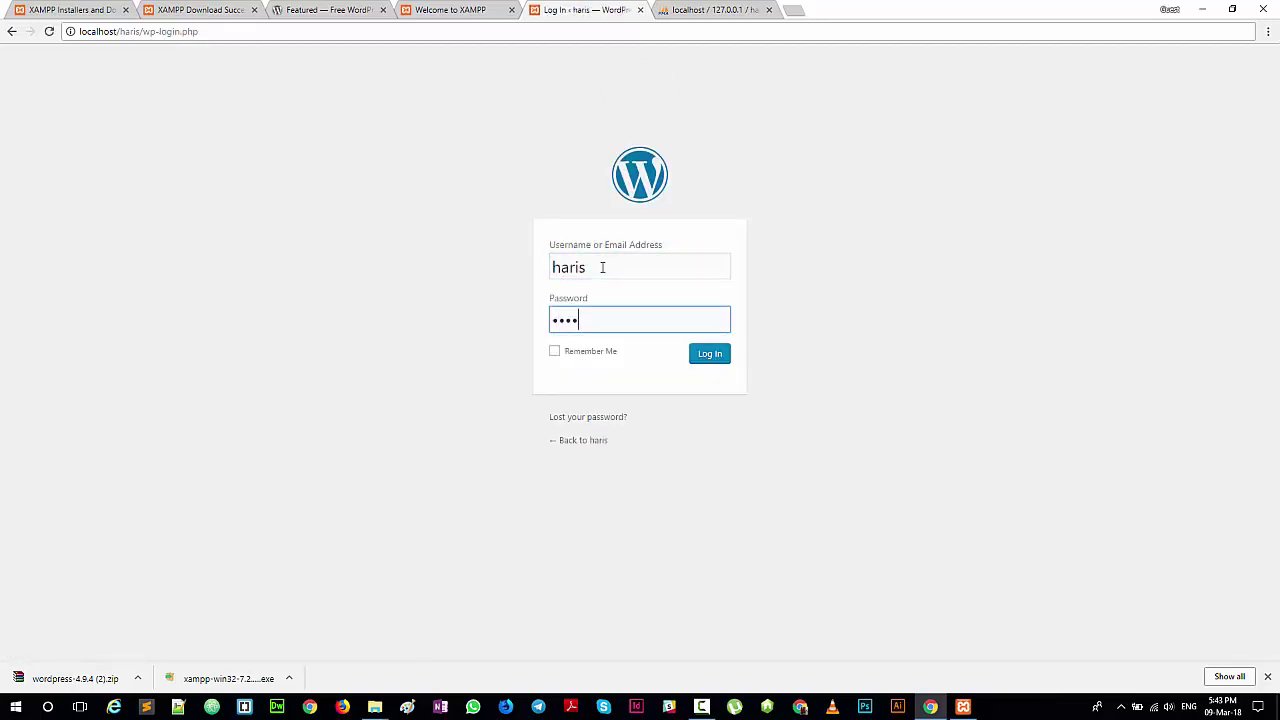
{"action": "left_click", "coordinate": [722, 360]}
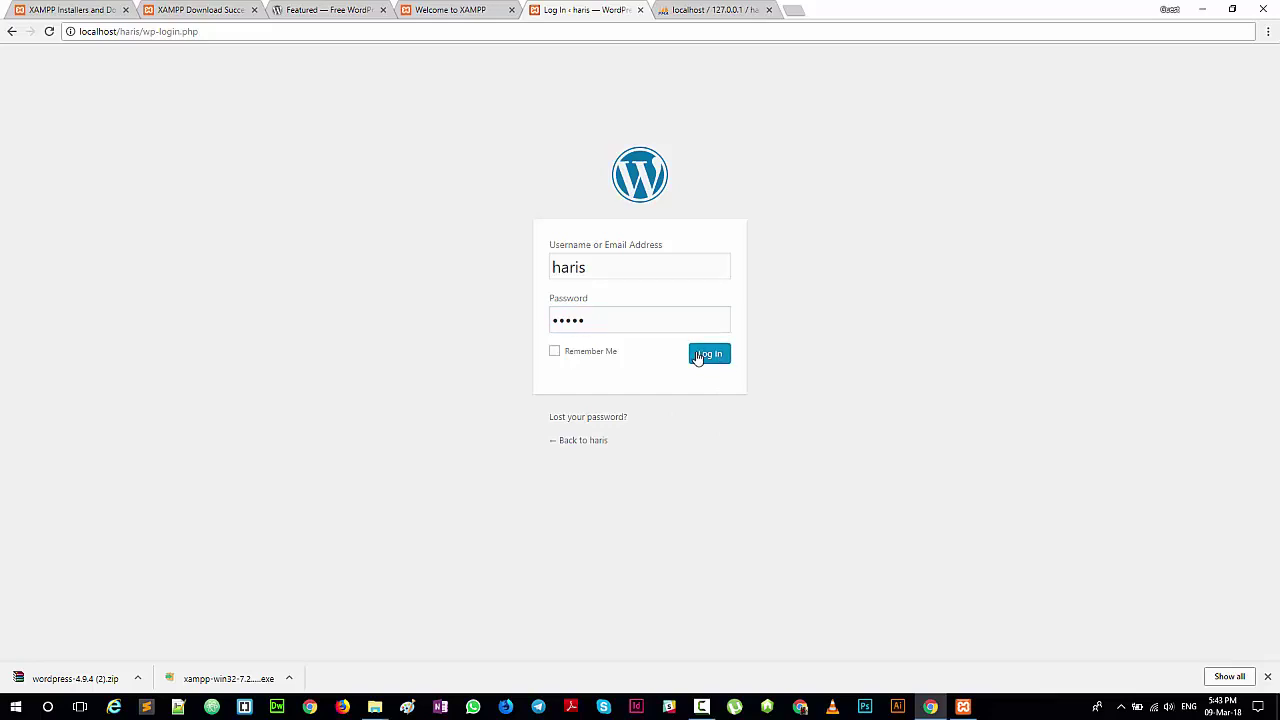
{"action": "left_click", "coordinate": [702, 358]}
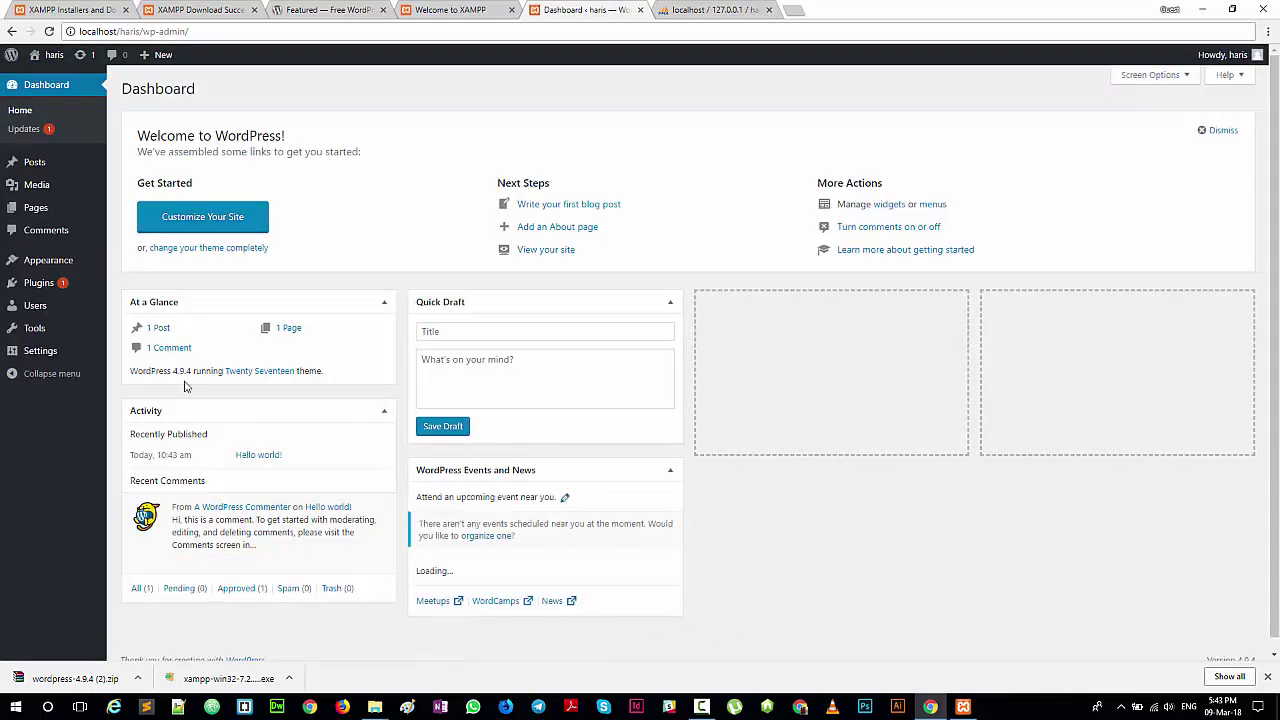
Step: Let the haris Dashboard load (1 post, 1 page, 1 comment) and reveal Visit Site under the site name
{"action": "mouse_move", "coordinate": [133, 95]}
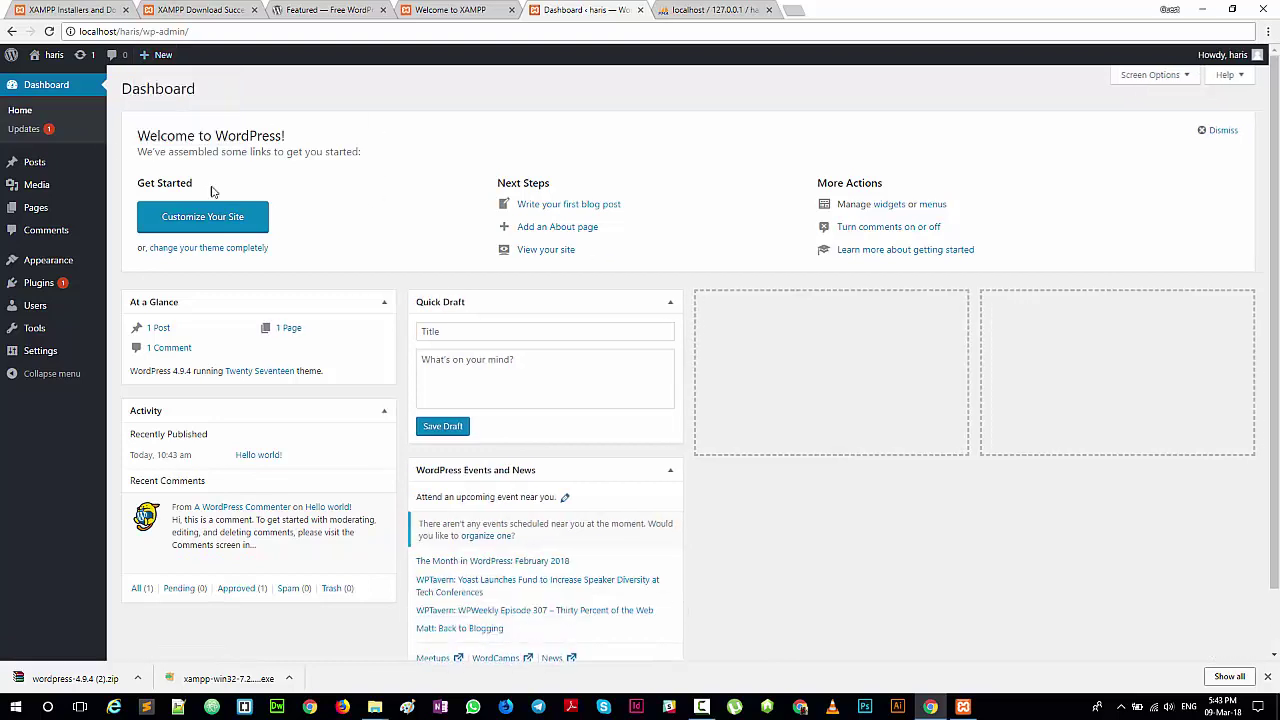
{"action": "mouse_move", "coordinate": [325, 532]}
{"action": "mouse_move", "coordinate": [52, 60]}
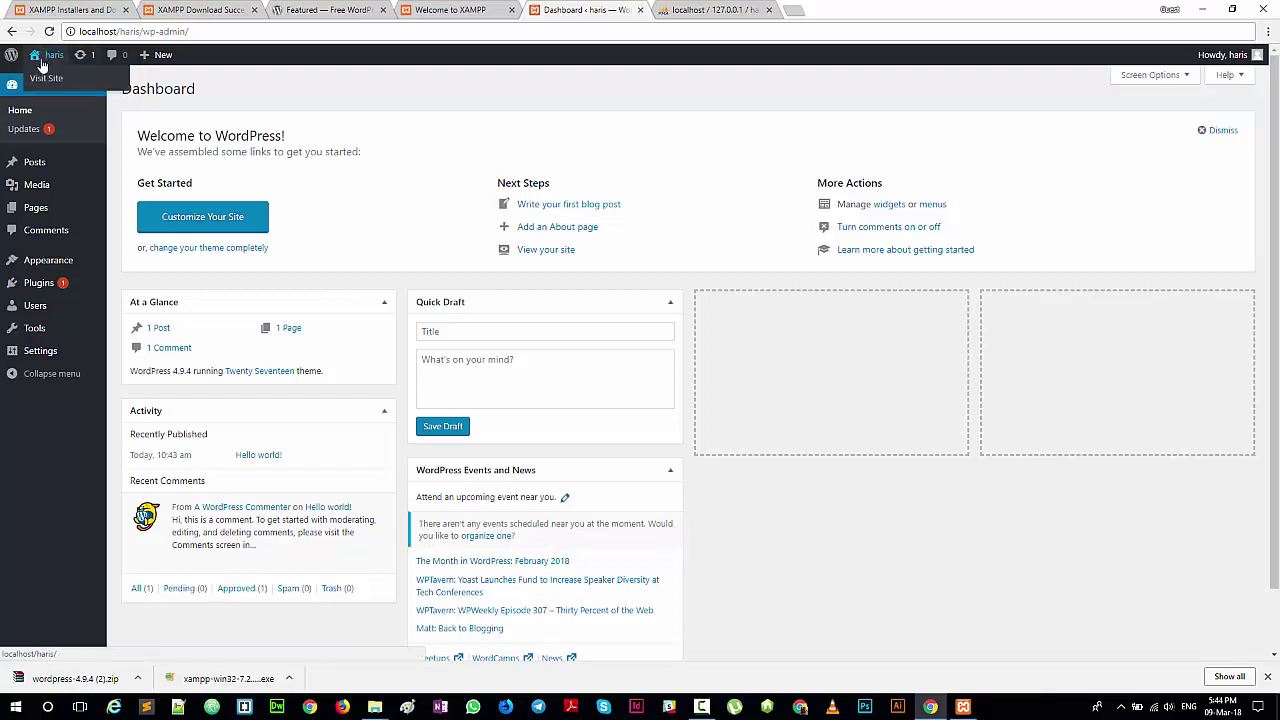
Step: Visit the haris front page at localhost/haris and scroll down through its posts to the footer
{"action": "left_click", "coordinate": [45, 79]}
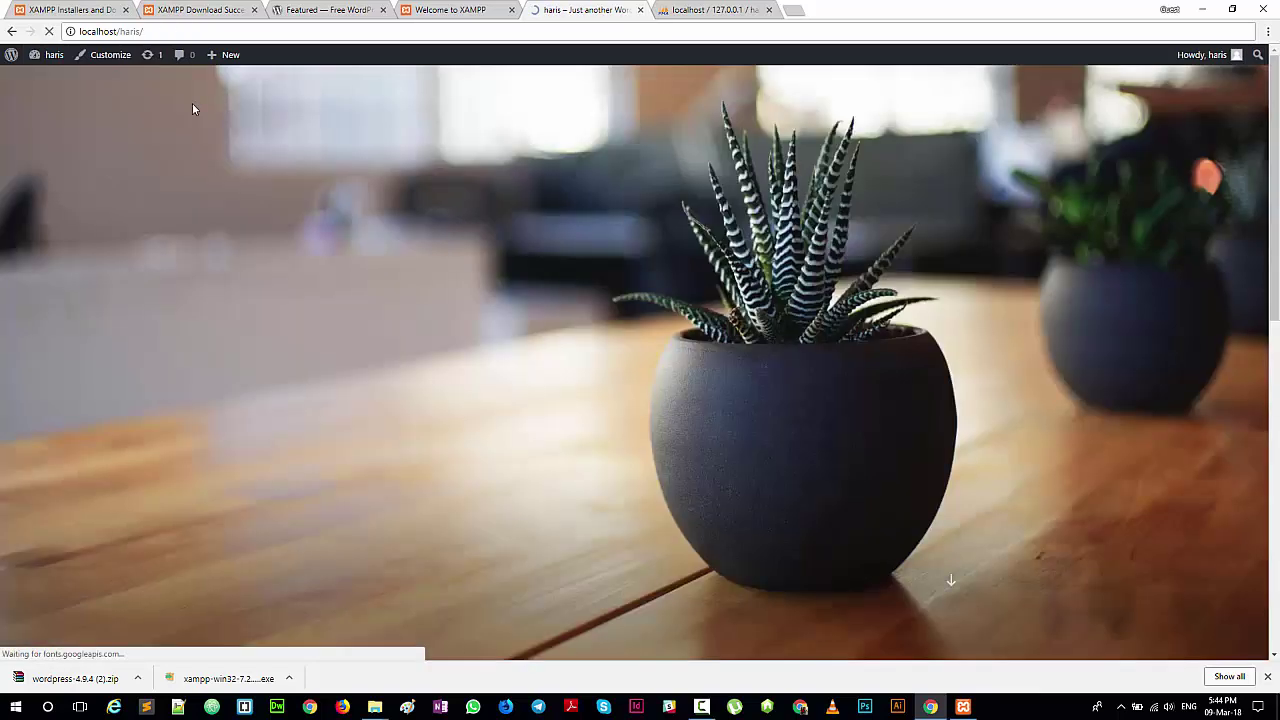
{"action": "scroll", "coordinate": [360, 205], "scroll_direction": "down", "scroll_amount": 12}
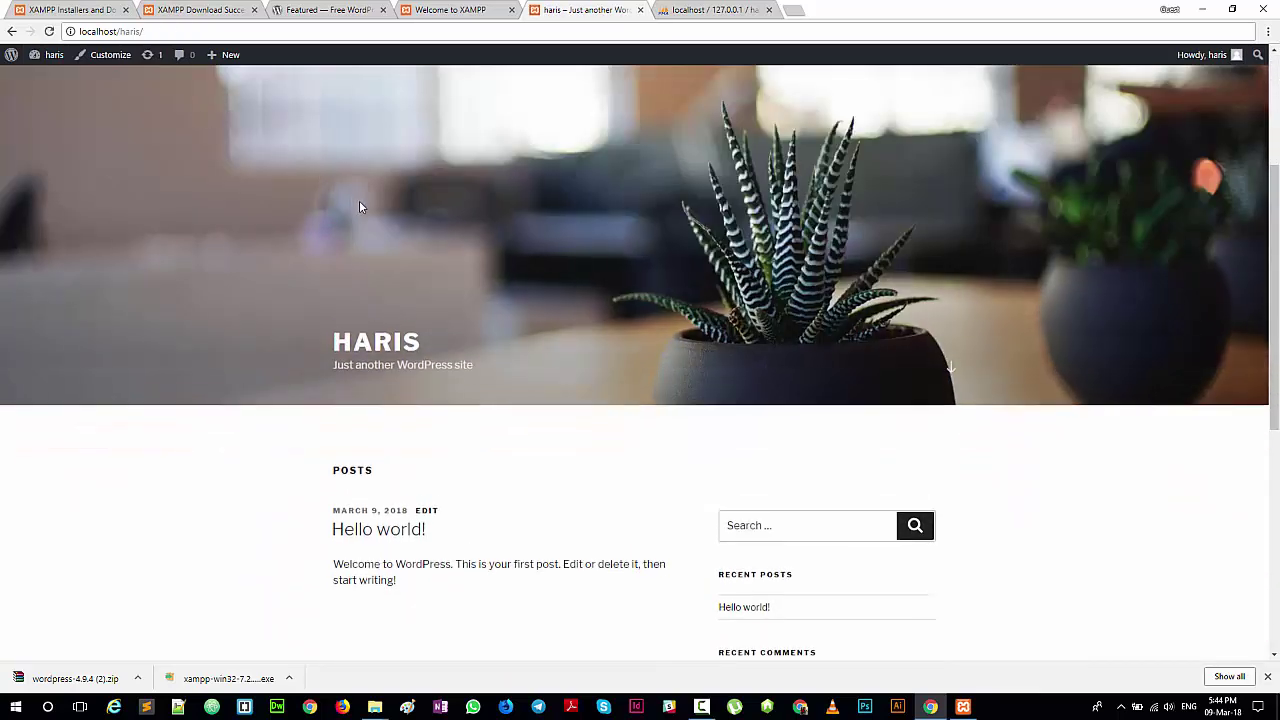
{"action": "scroll", "coordinate": [318, 293], "scroll_direction": "up", "scroll_amount": 12}
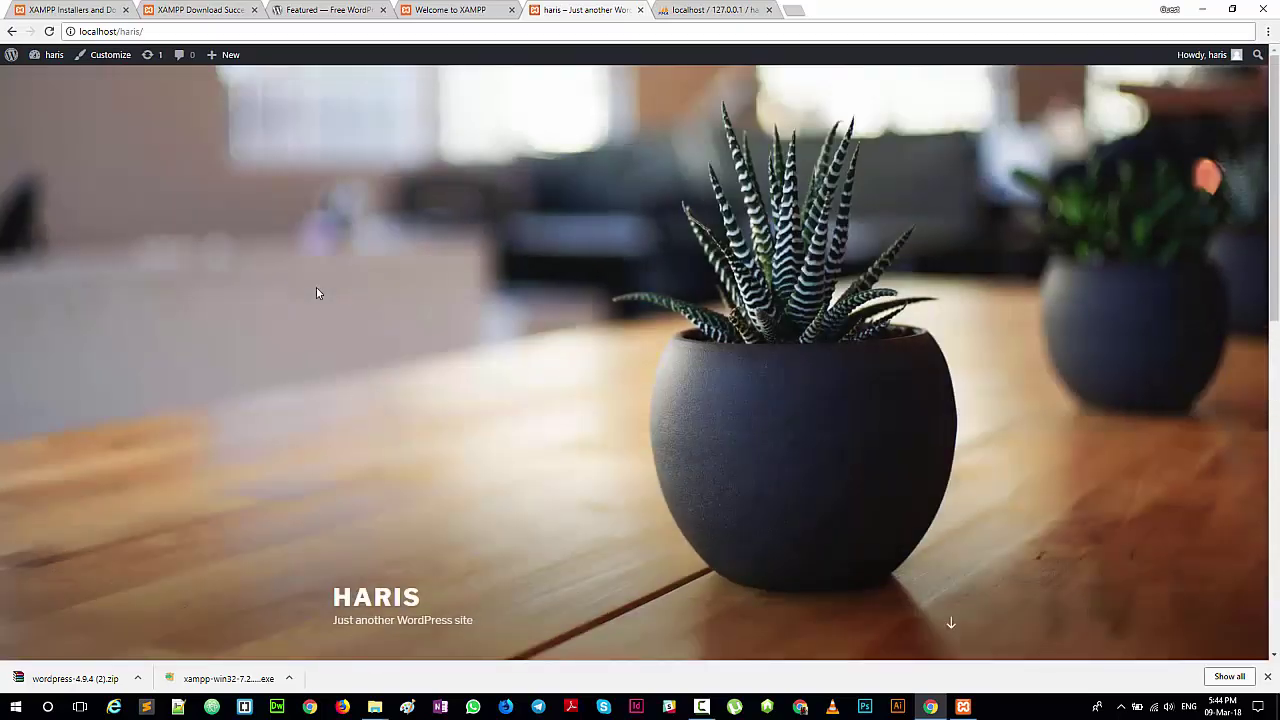
{"action": "scroll", "coordinate": [316, 293], "scroll_direction": "down", "scroll_amount": 12}
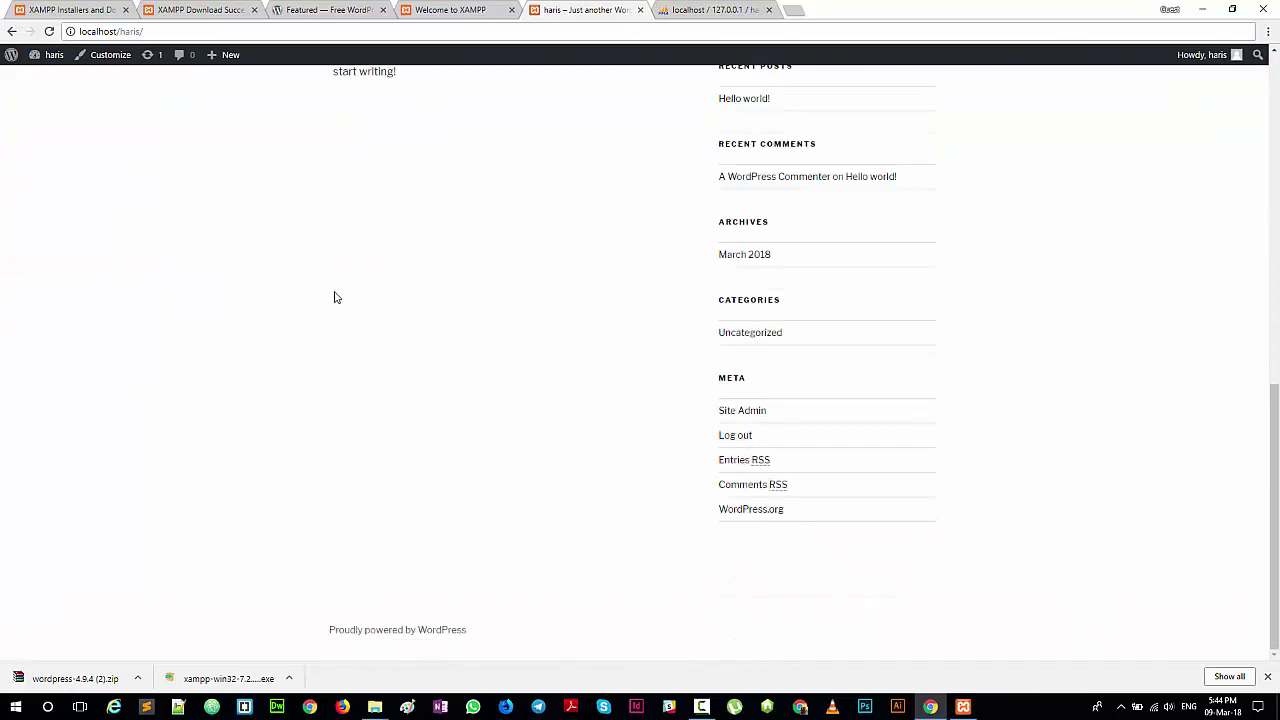
{"action": "scroll", "coordinate": [336, 297], "scroll_direction": "up", "scroll_amount": 12}
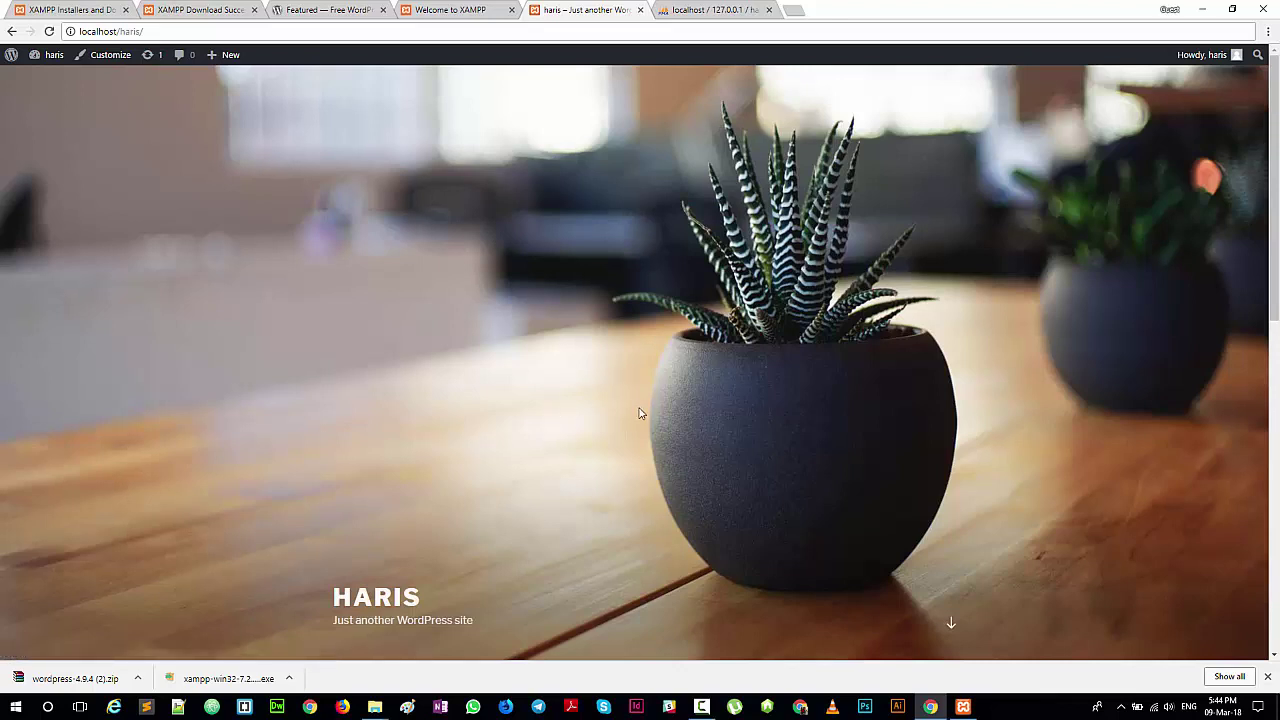
{"action": "scroll", "coordinate": [560, 420], "scroll_direction": "down", "scroll_amount": 2}
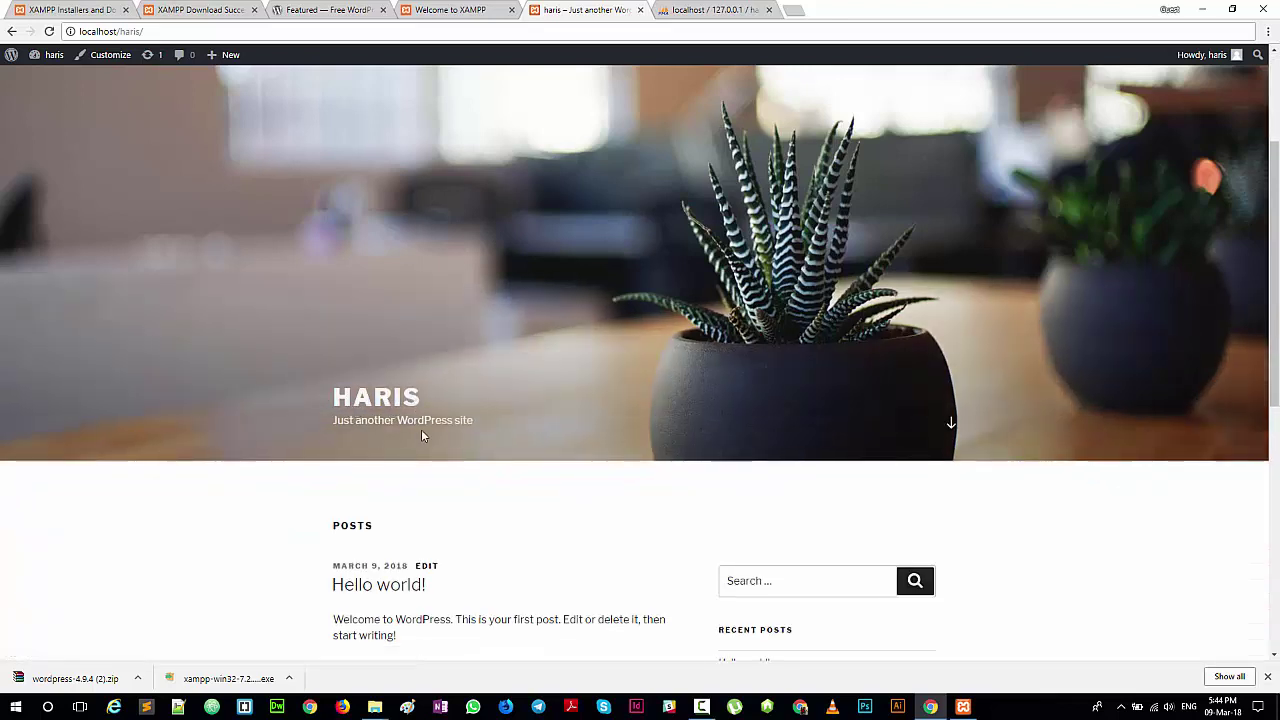
{"action": "scroll", "coordinate": [421, 432], "scroll_direction": "down", "scroll_amount": 3}
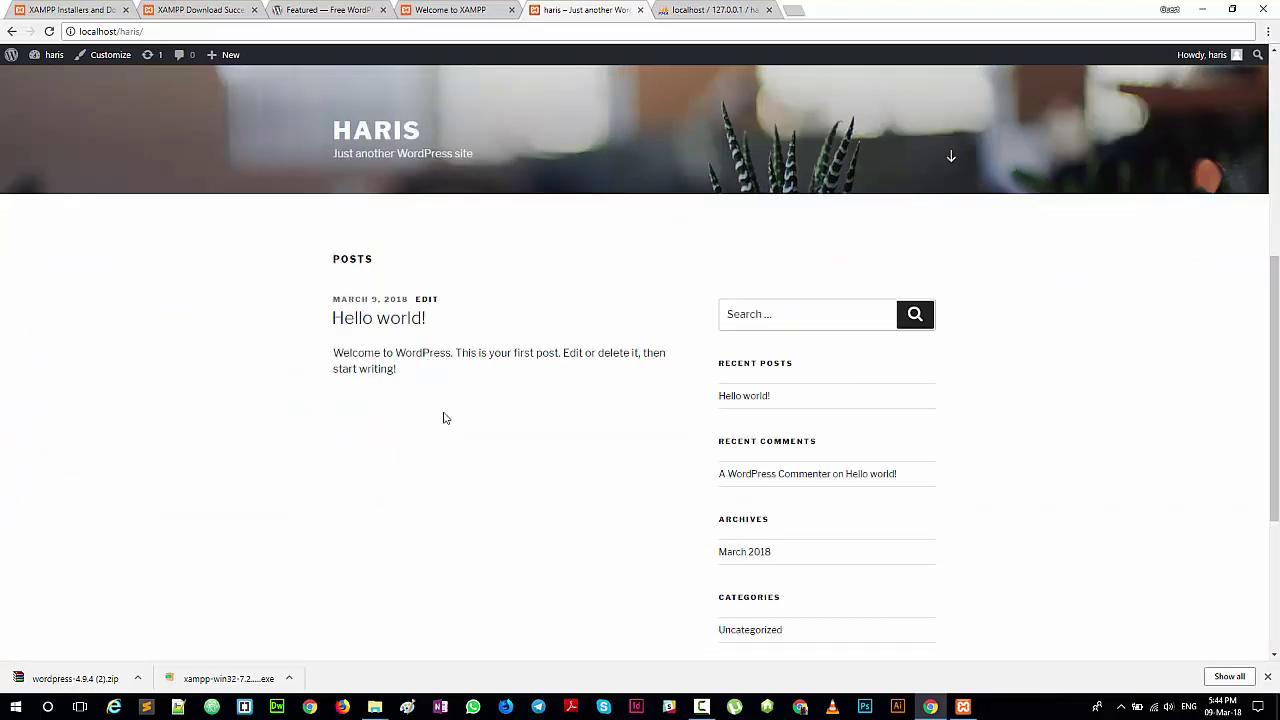
{"action": "scroll", "coordinate": [455, 491], "scroll_direction": "down", "scroll_amount": 3}
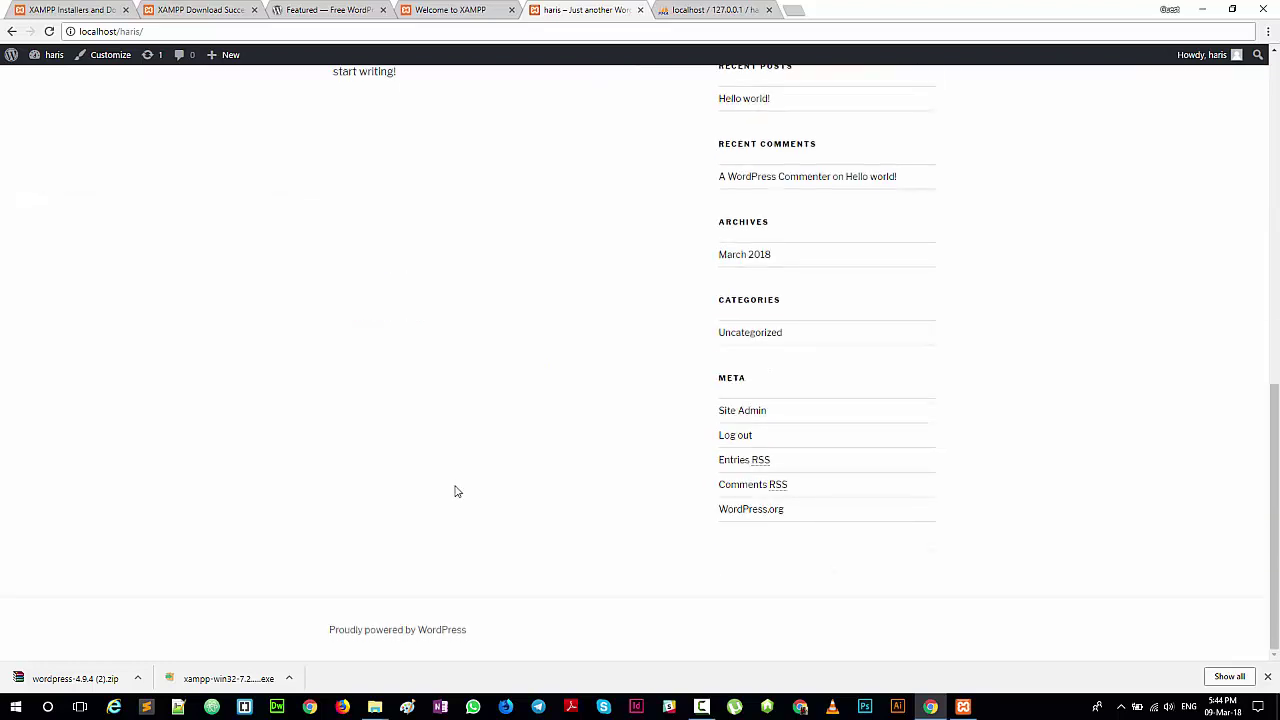
Step: Close Chrome's downloads bar and scroll back up to the Twenty Seventeen header
{"action": "left_click", "coordinate": [1266, 677]}
{"action": "scroll", "coordinate": [463, 549], "scroll_direction": "up", "scroll_amount": 4}
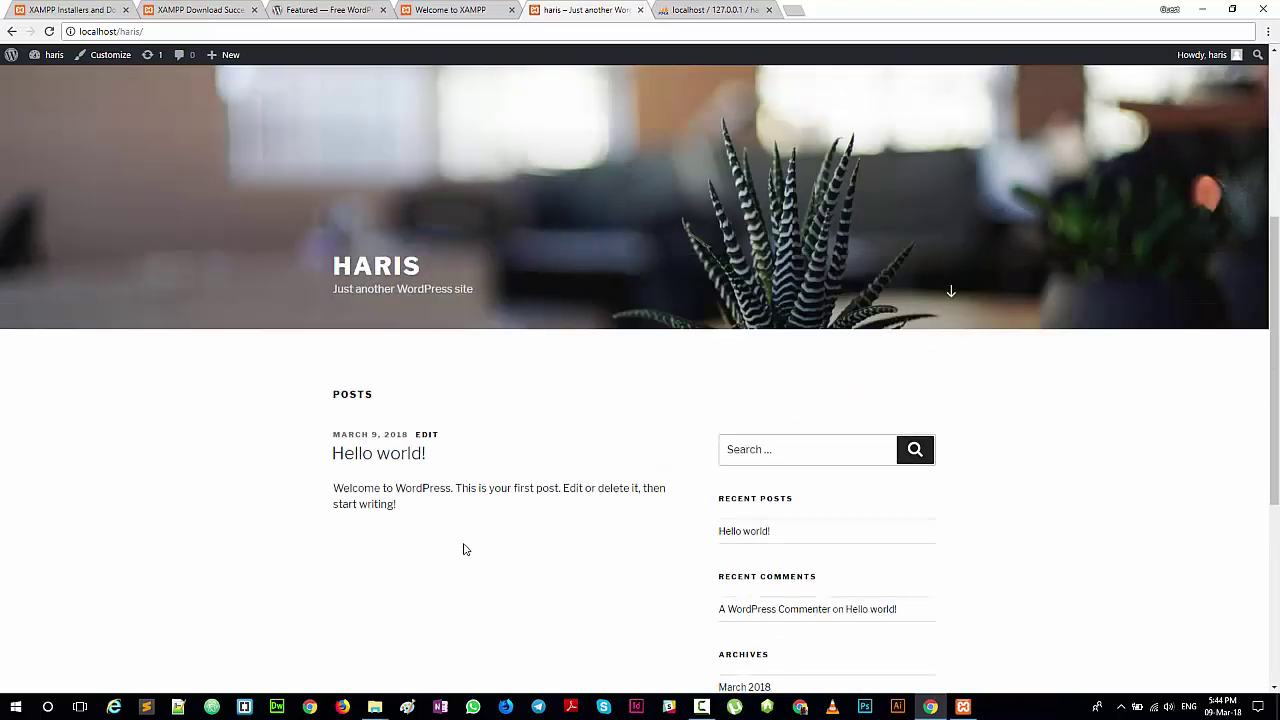
{"action": "scroll", "coordinate": [450, 545], "scroll_direction": "up", "scroll_amount": 3}
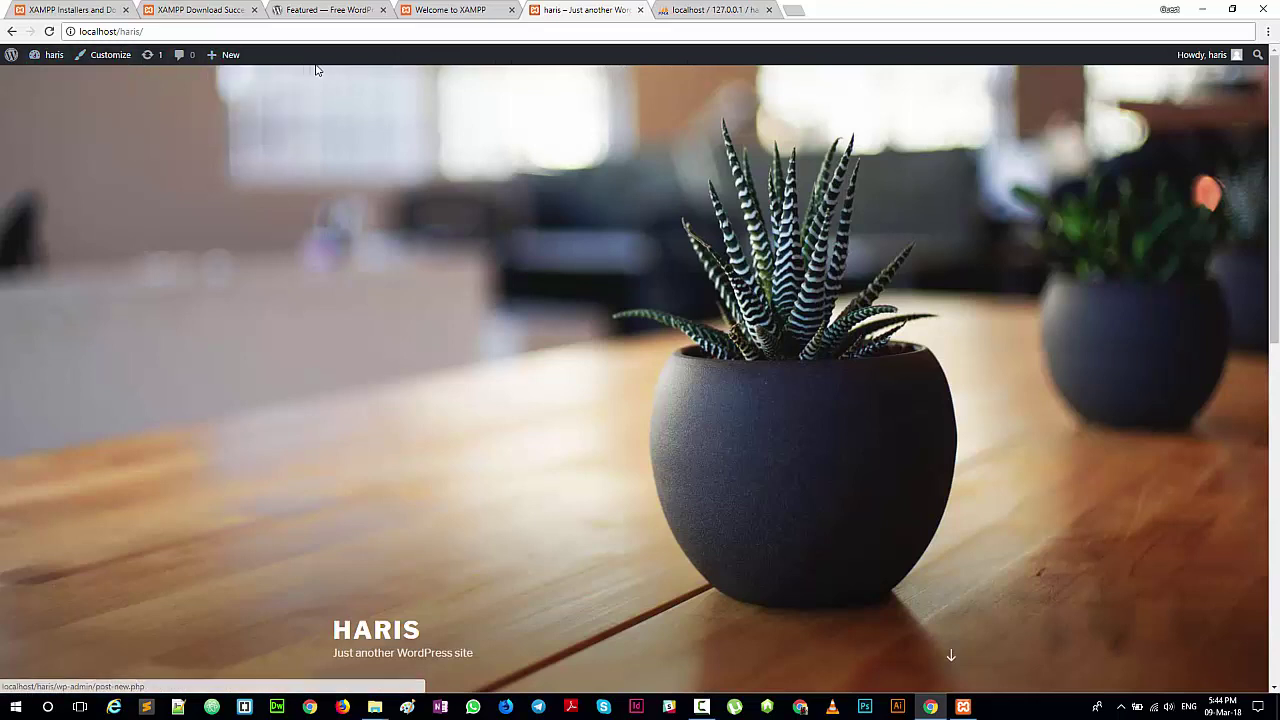
{"action": "scroll", "coordinate": [398, 264], "scroll_direction": "down", "scroll_amount": 3}
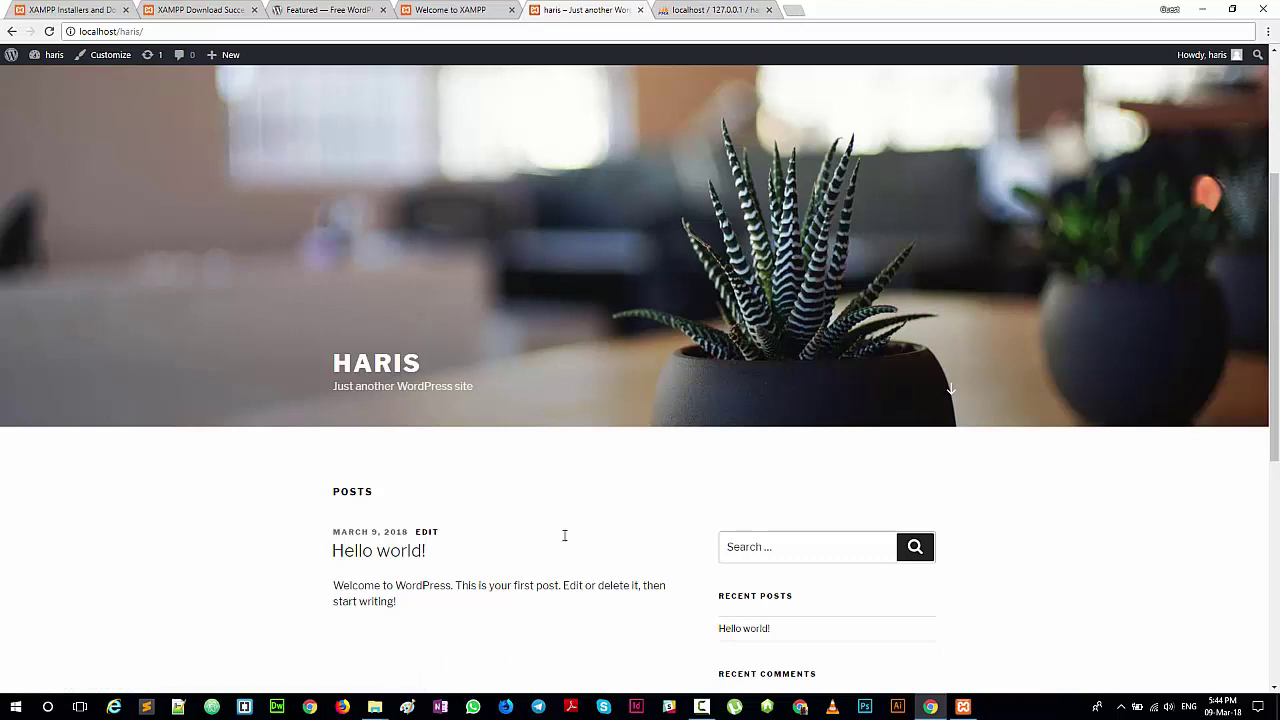
Step: In a fresh Firefox tab, replacing the Homepage tab, load localhost/haris
{"action": "left_click", "coordinate": [792, 12]}
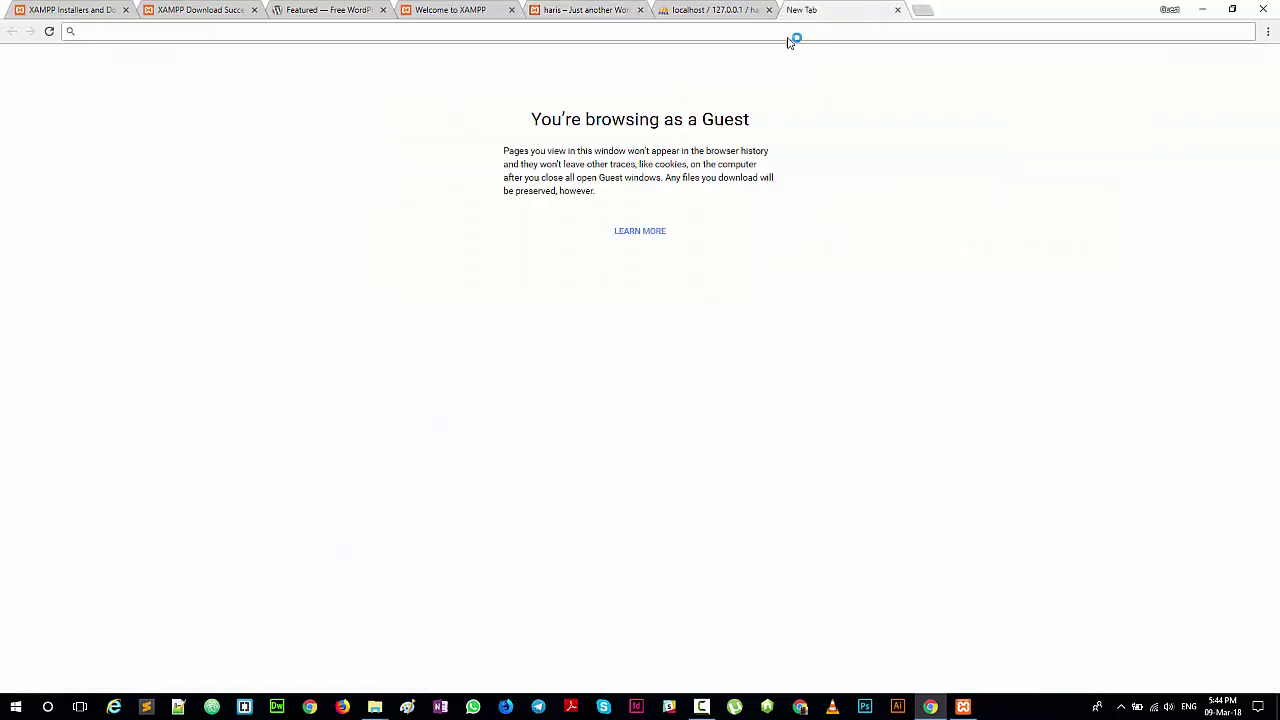
{"action": "left_click", "coordinate": [898, 10]}
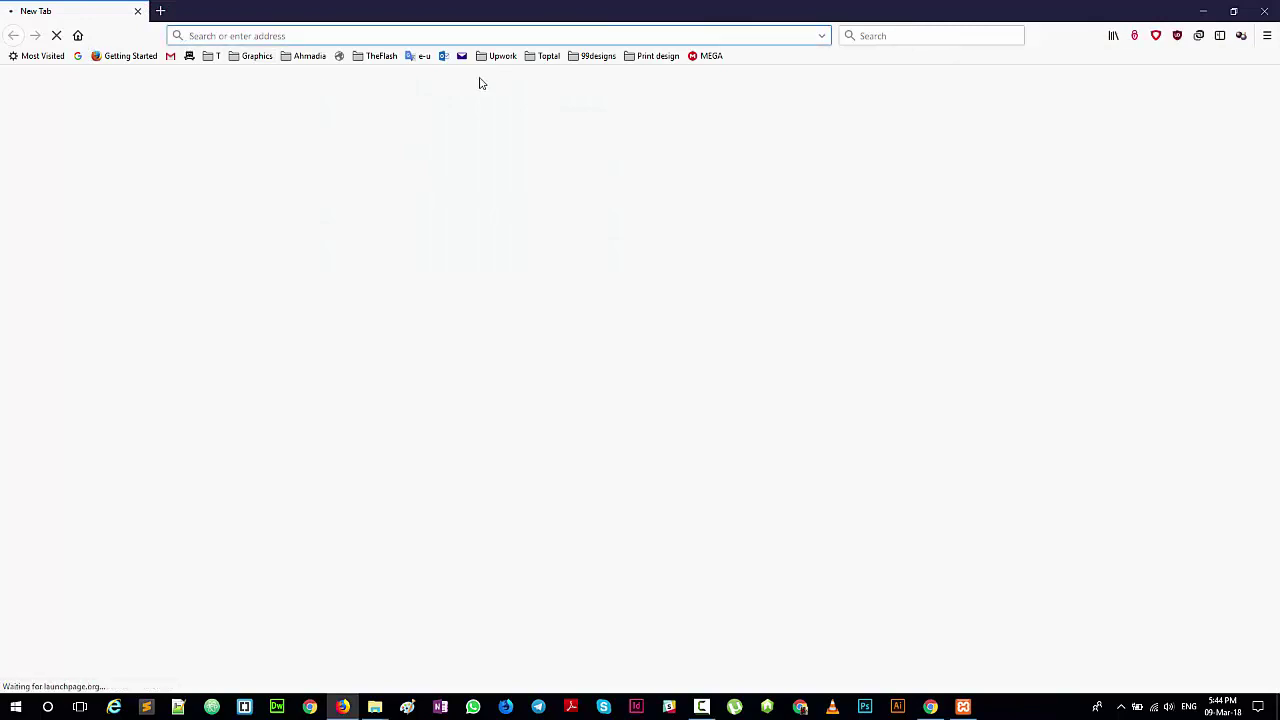
{"action": "type", "text": "loca"}
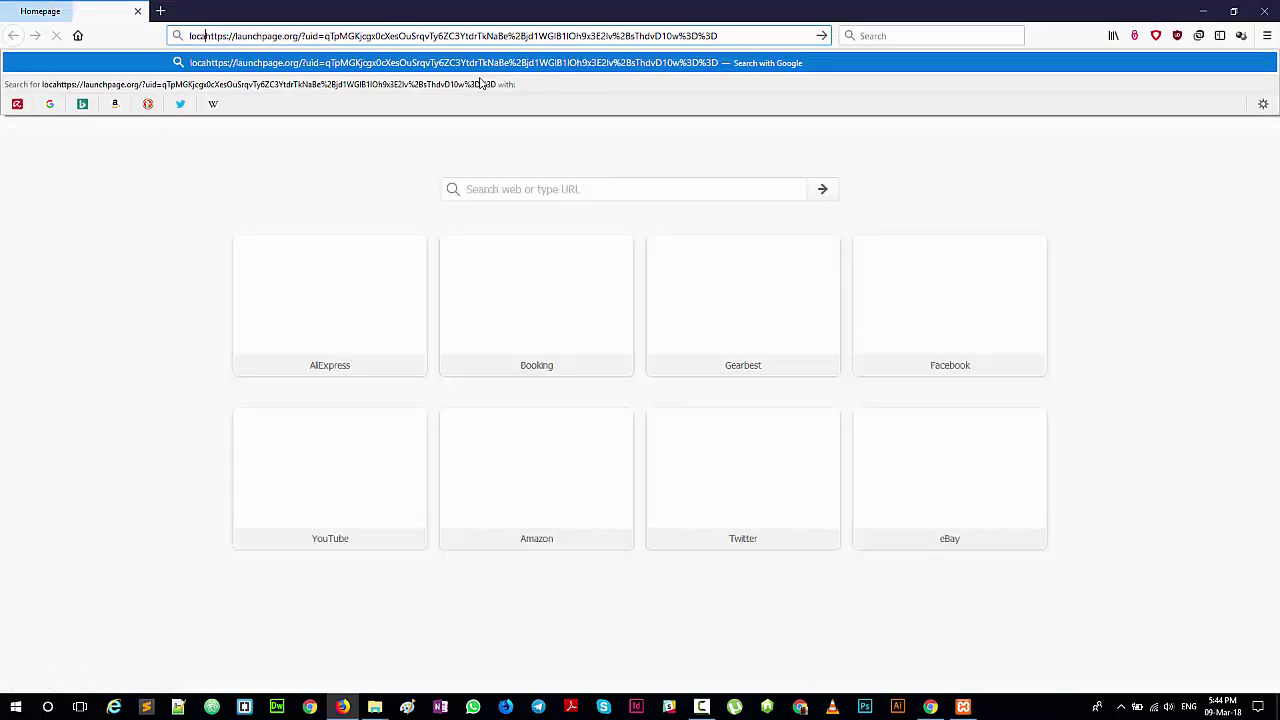
{"action": "key", "text": "ctrl+t"}
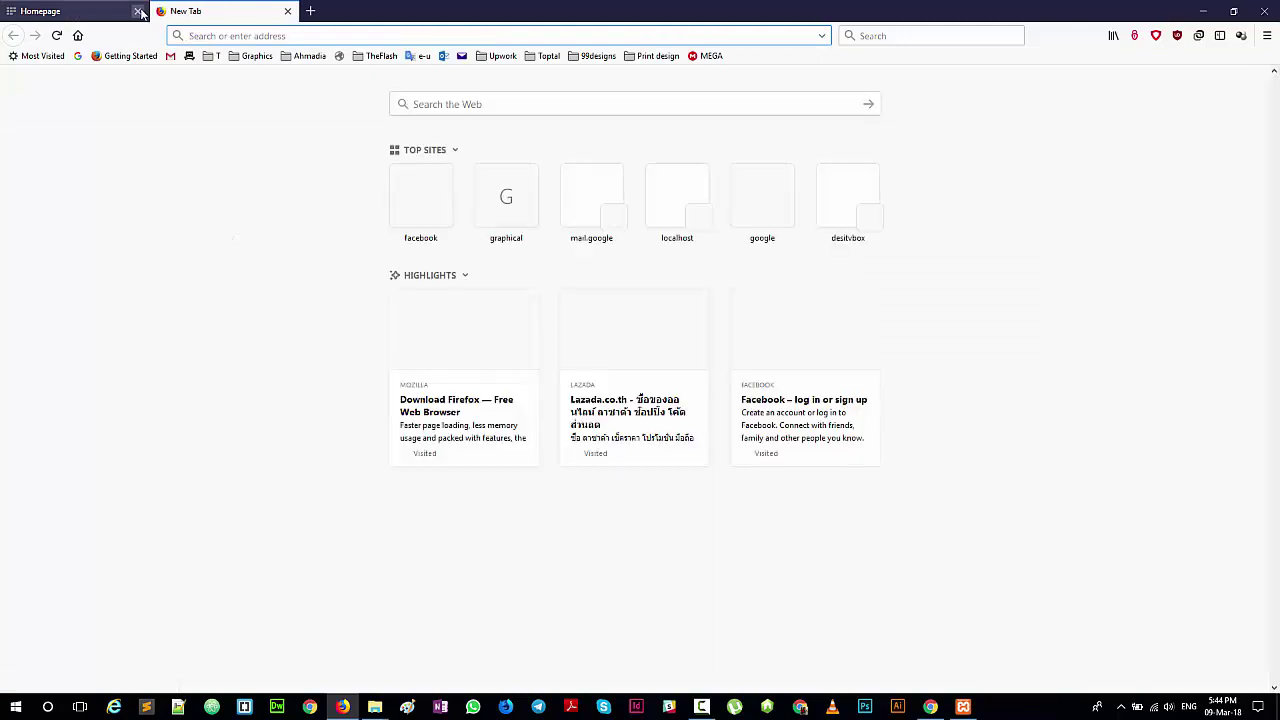
{"action": "left_click", "coordinate": [138, 11]}
{"action": "type", "text": "localhost/"}
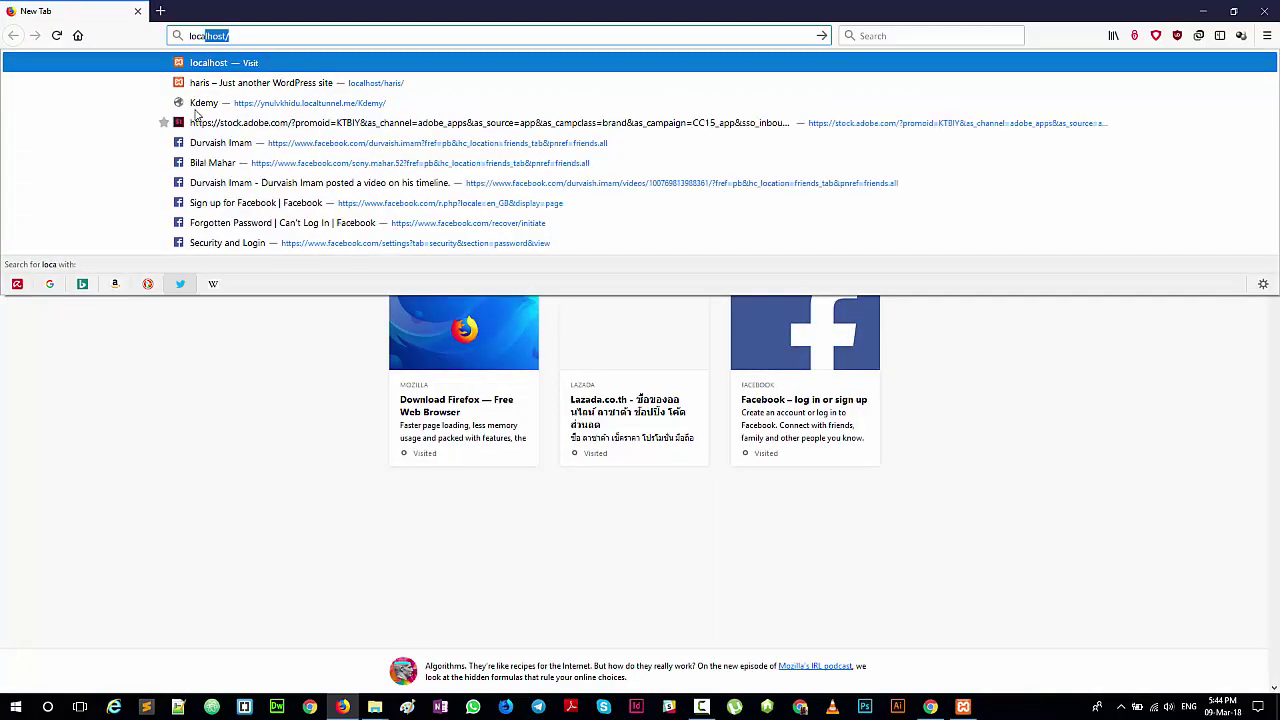
{"action": "key", "text": "Return"}
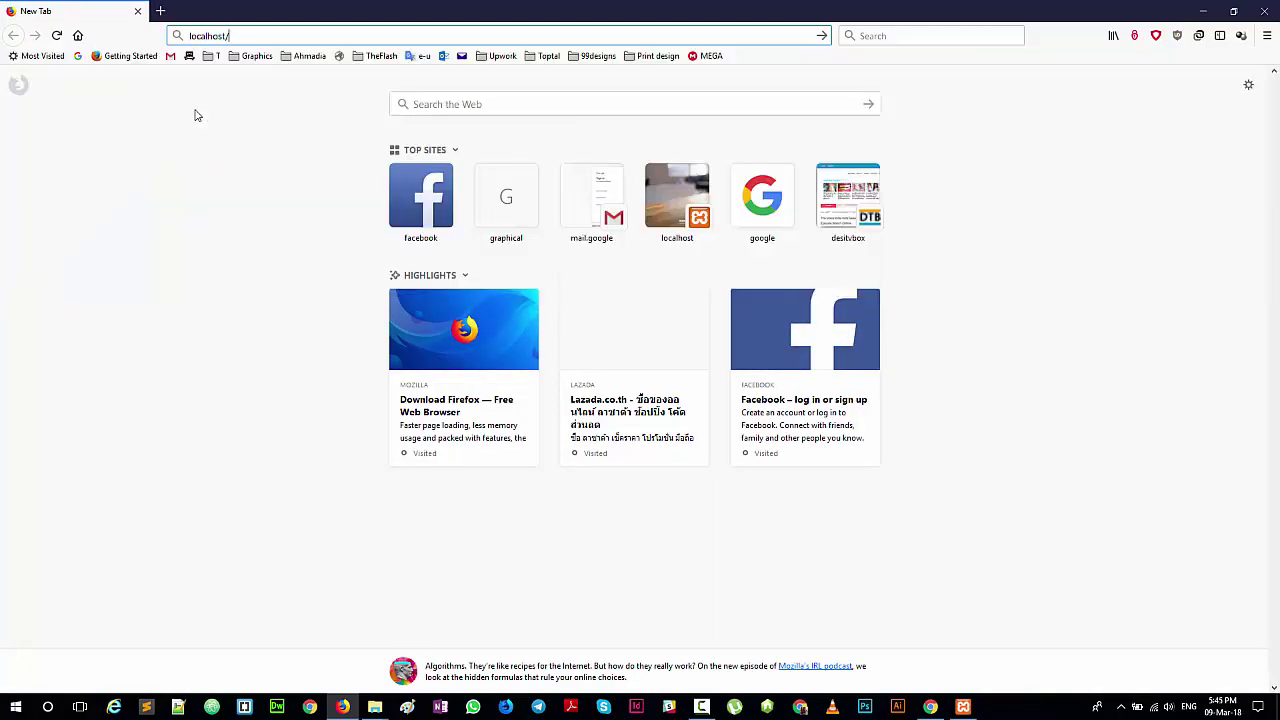
{"action": "type", "text": "haris"}
{"action": "key", "text": "Return"}
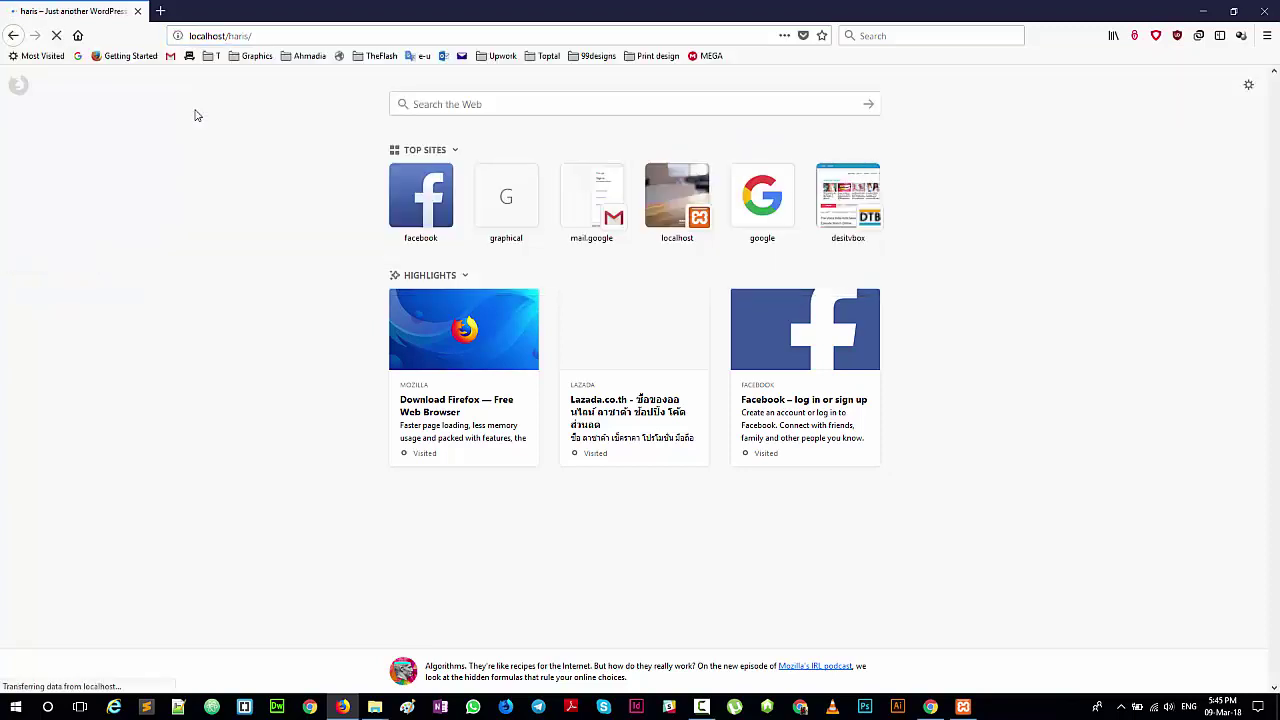
Step: Scroll through the HARIS front page in Firefox, then bring up the XAMPP Control Panel
{"action": "scroll", "coordinate": [374, 337], "scroll_direction": "down", "scroll_amount": 1}
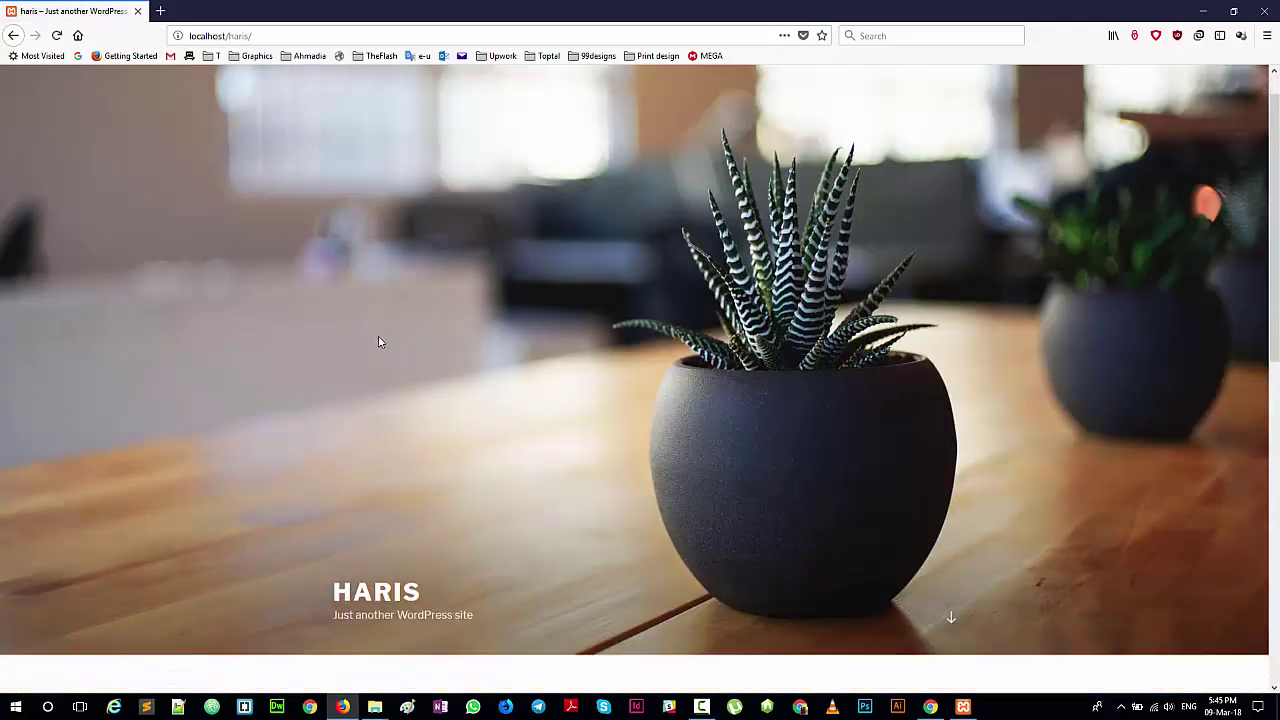
{"action": "scroll", "coordinate": [200, 104], "scroll_direction": "up", "scroll_amount": 1}
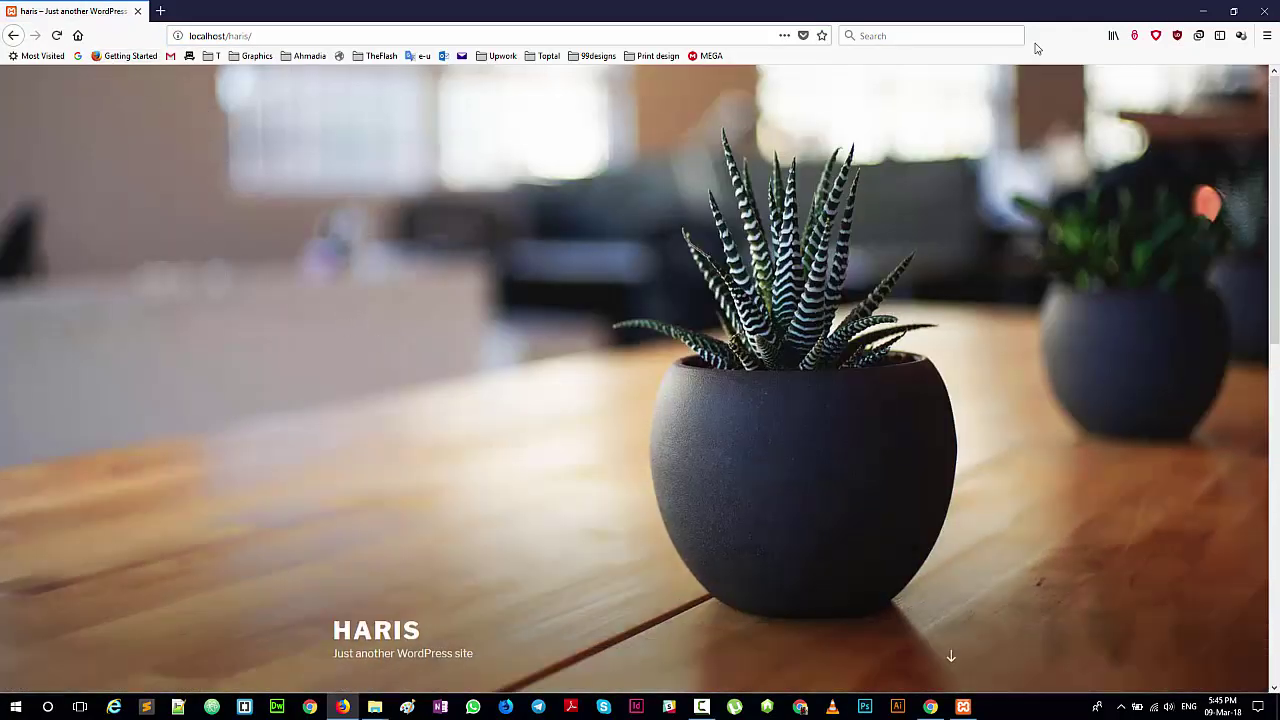
{"action": "scroll", "coordinate": [210, 88], "scroll_direction": "down", "scroll_amount": 7}
{"action": "scroll", "coordinate": [304, 112], "scroll_direction": "up", "scroll_amount": 5}
{"action": "scroll", "coordinate": [304, 112], "scroll_direction": "up", "scroll_amount": 2}
{"action": "scroll", "coordinate": [237, 202], "scroll_direction": "down", "scroll_amount": 1}
{"action": "scroll", "coordinate": [237, 202], "scroll_direction": "down", "scroll_amount": 4}
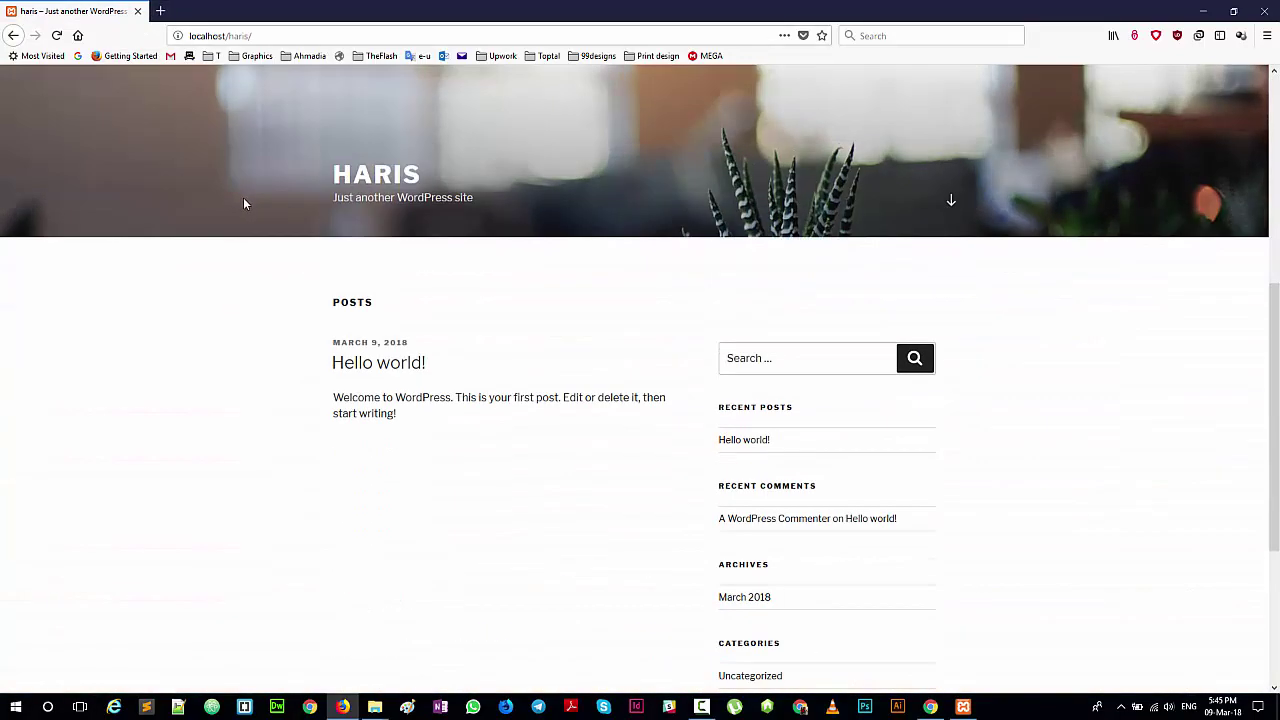
{"action": "scroll", "coordinate": [243, 204], "scroll_direction": "up", "scroll_amount": 5}
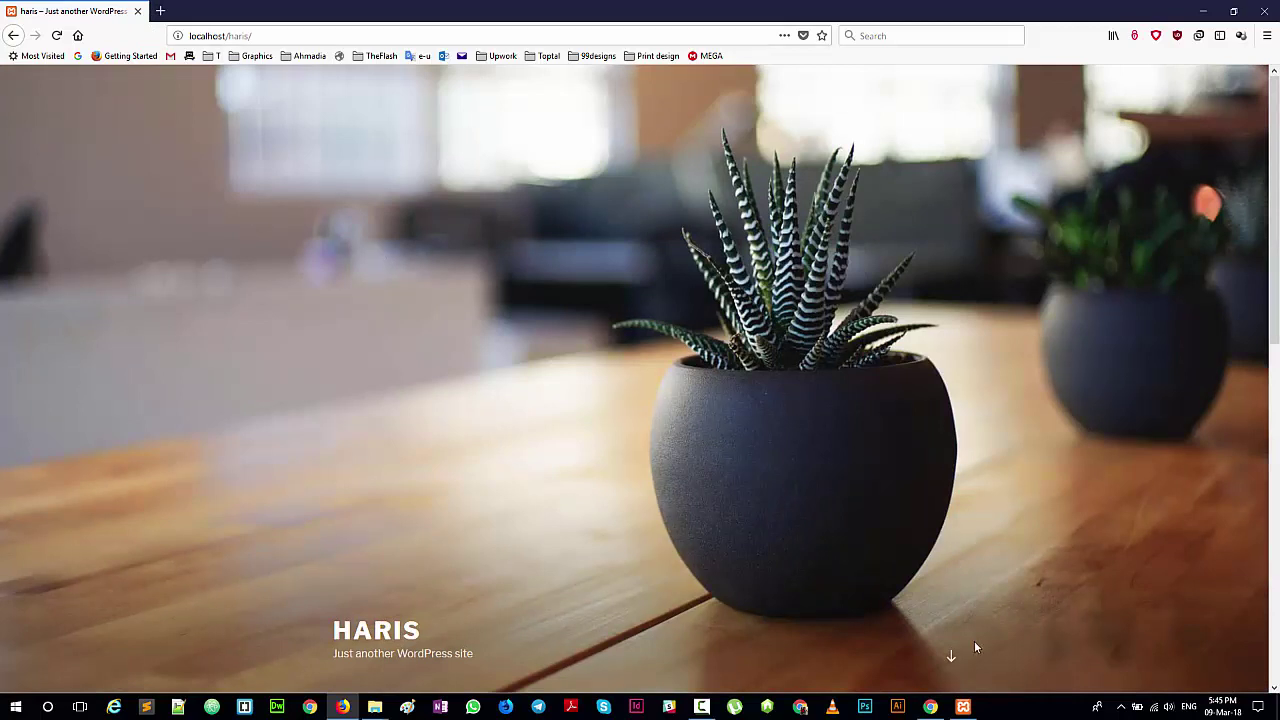
{"action": "left_click", "coordinate": [963, 706]}
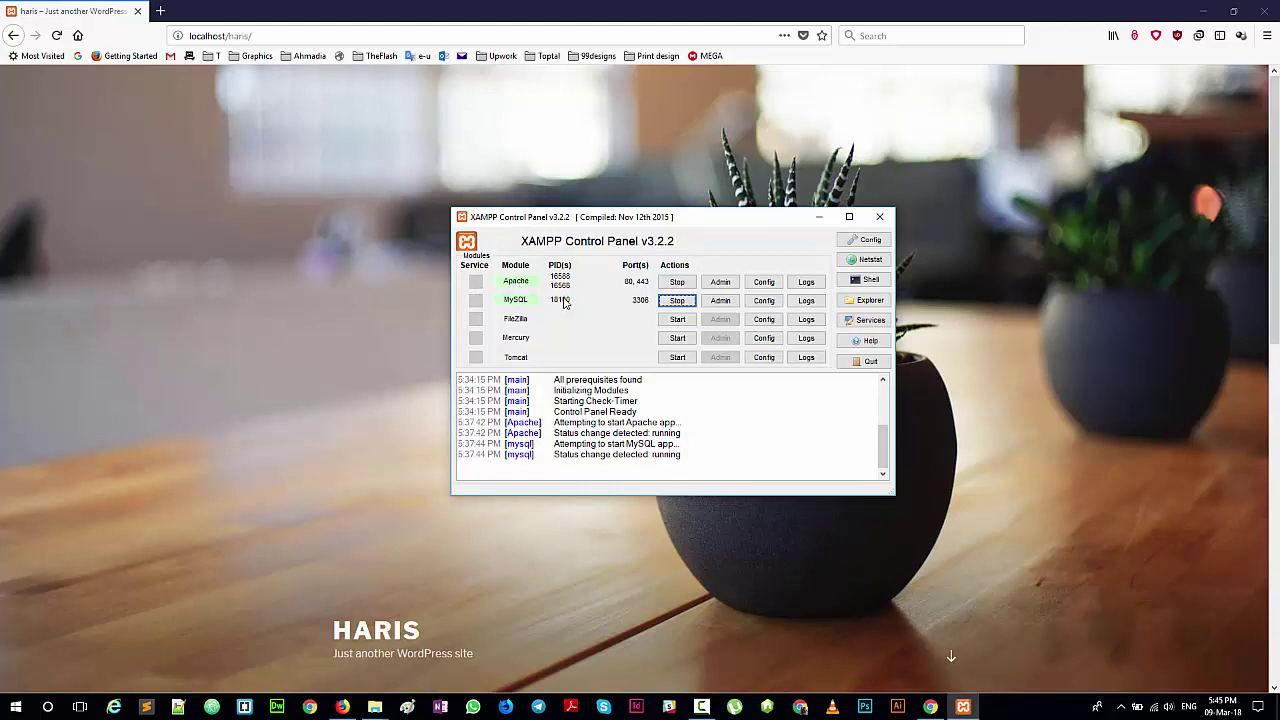
Step: With Apache and MySQL running, minimize XAMPP and switch back to the haris site in Chrome
{"action": "left_click", "coordinate": [811, 225]}
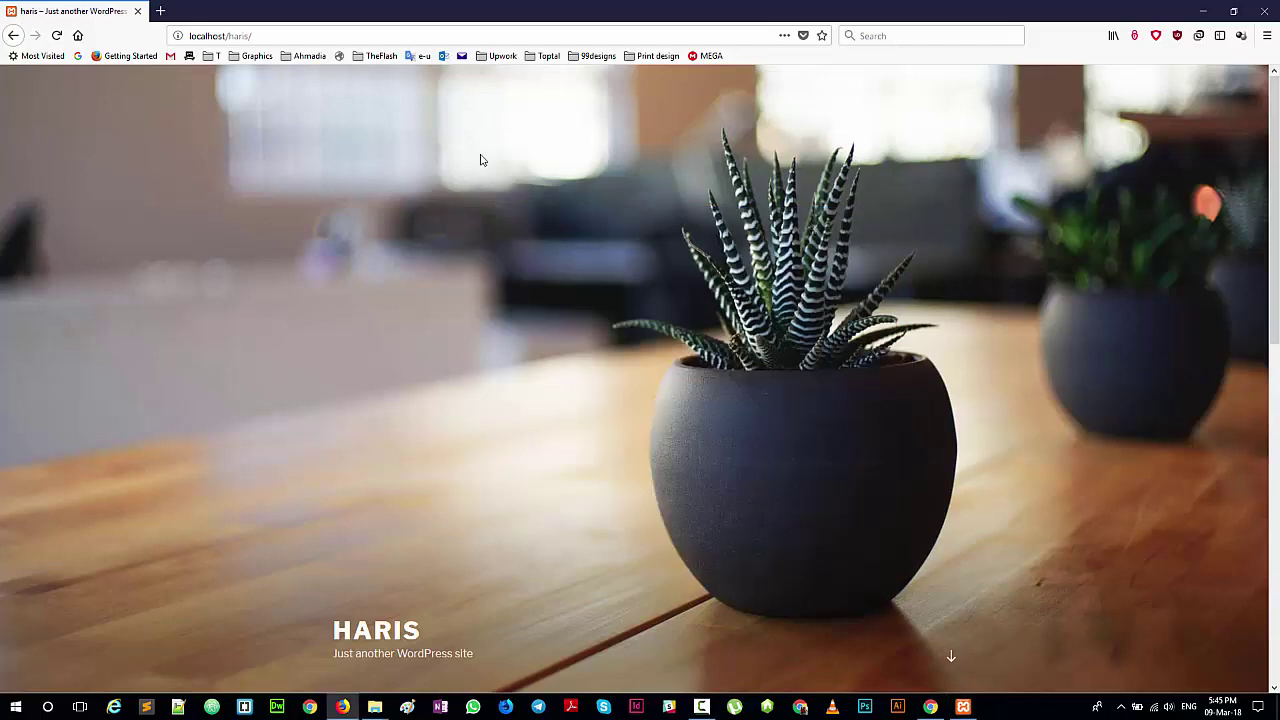
{"action": "scroll", "coordinate": [376, 487], "scroll_direction": "down", "scroll_amount": 7}
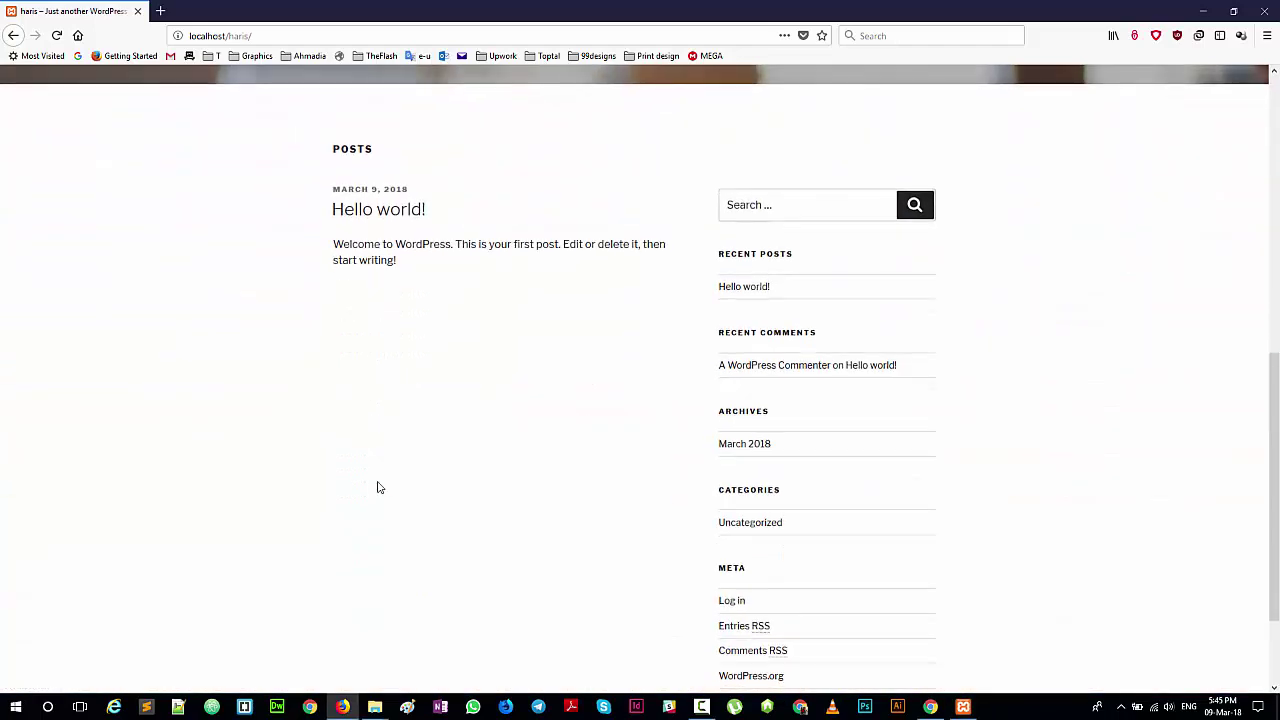
{"action": "scroll", "coordinate": [377, 487], "scroll_direction": "up", "scroll_amount": 8}
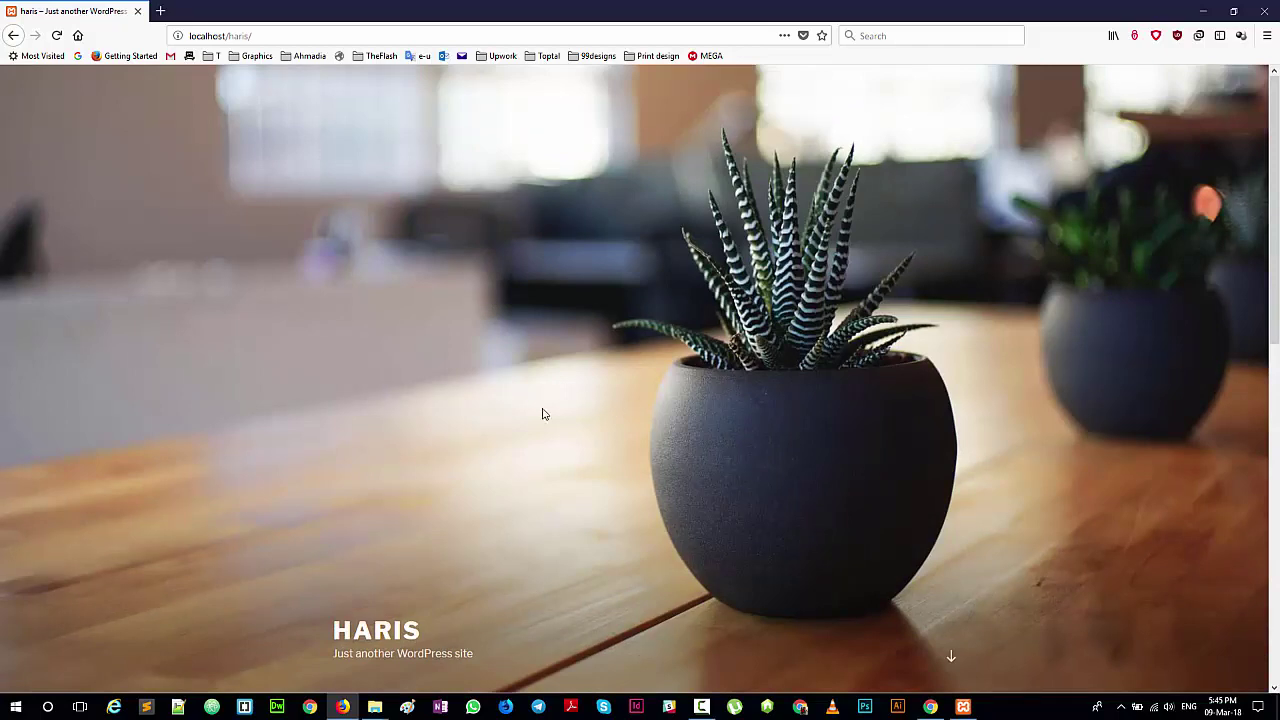
{"action": "key", "text": "alt+Tab"}
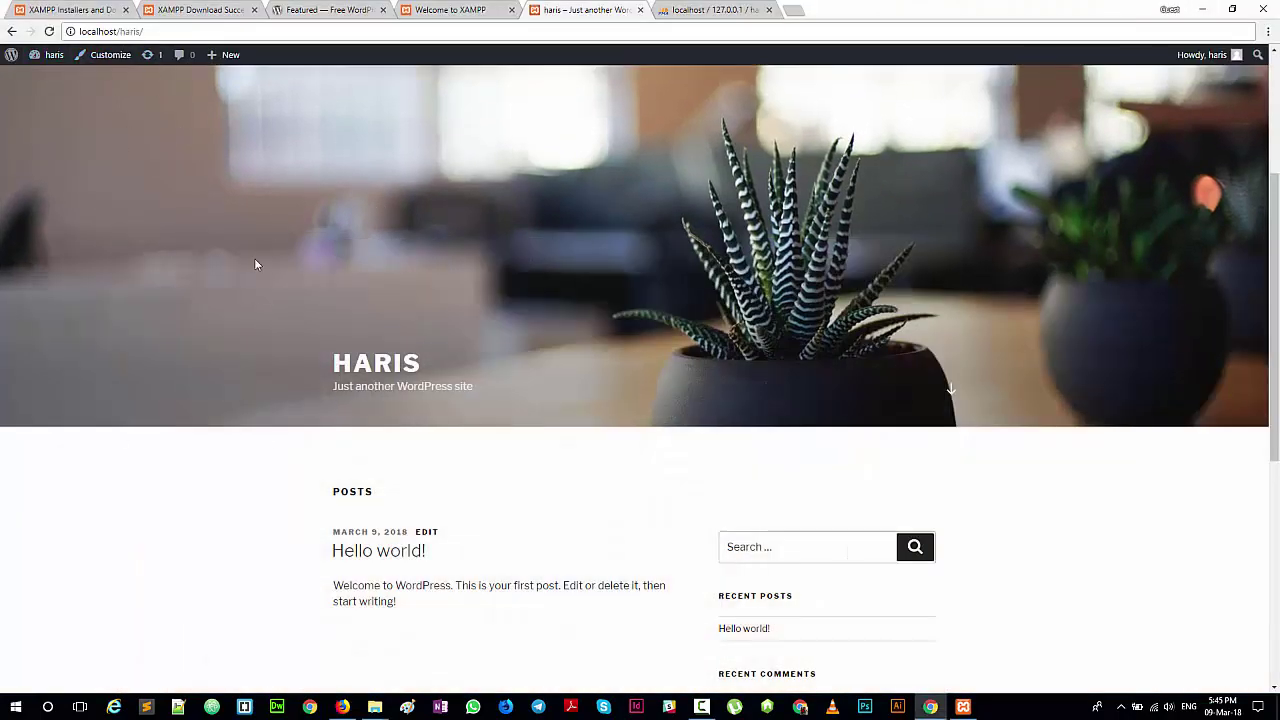
Step: Go to the haris wp-admin Dashboard via the site-name dropdown in the admin toolbar
{"action": "mouse_move", "coordinate": [48, 55]}
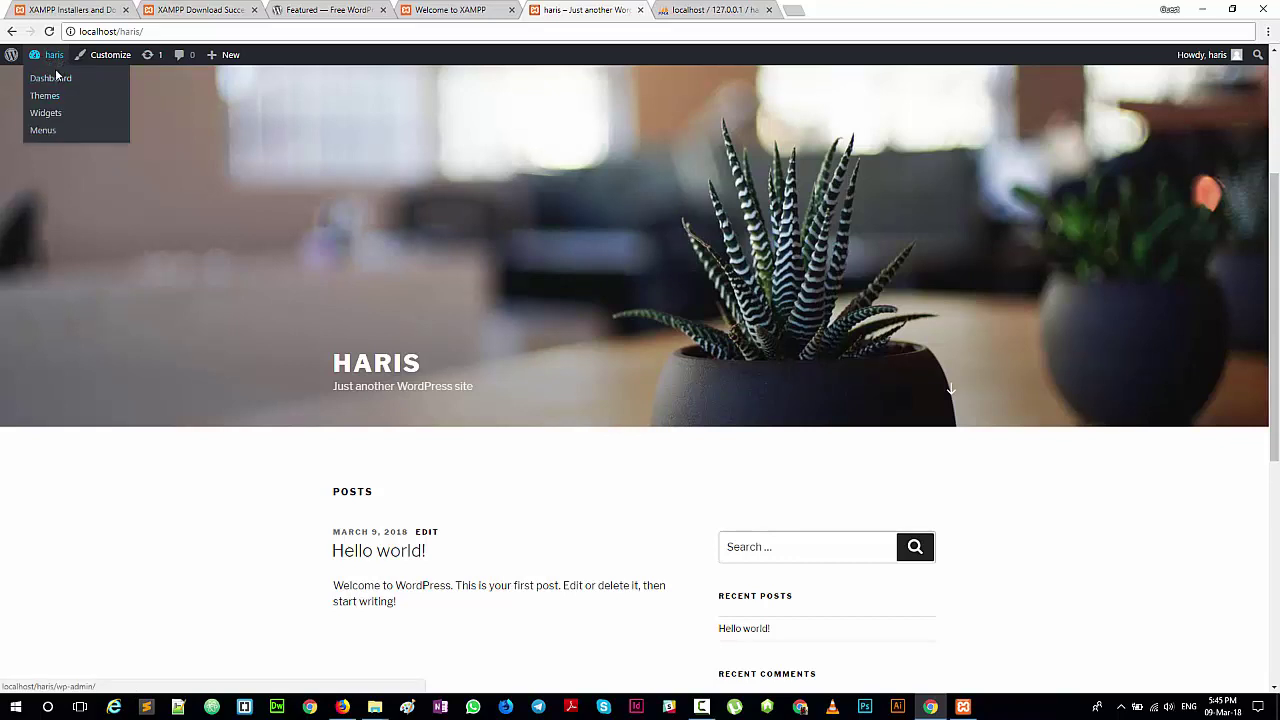
{"action": "left_click", "coordinate": [52, 80]}
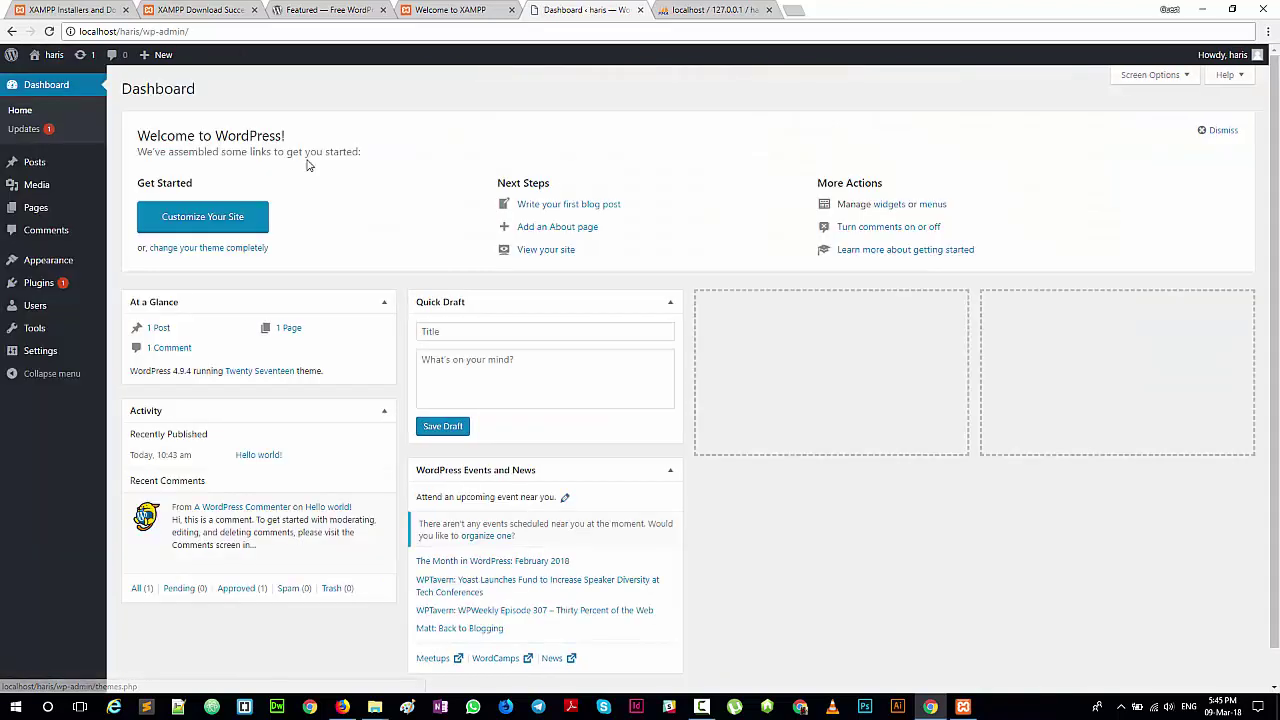